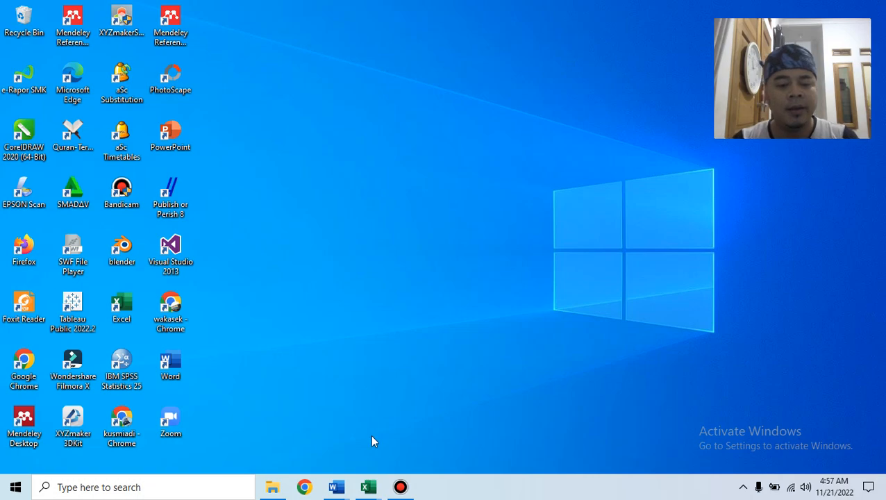
Show the taskbar previews of Soal Praktek DPPLG, Struk Gaji and Struk Gaji Mailmerge.
click(339, 485)
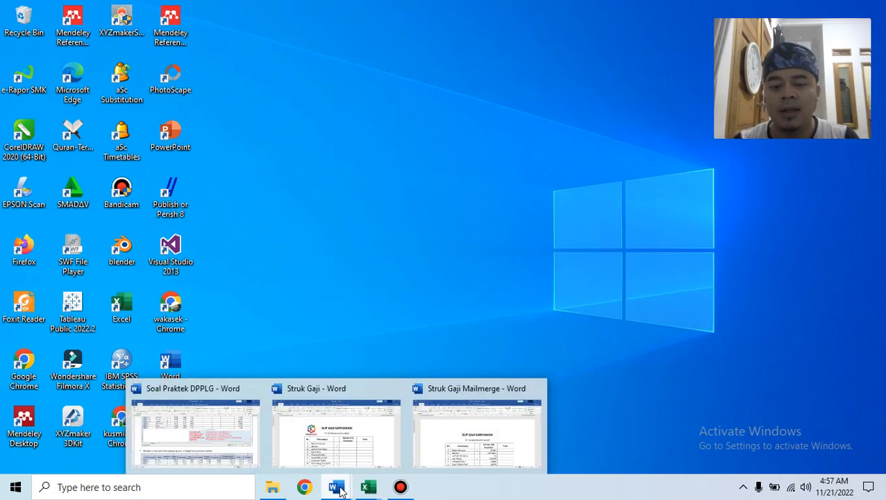
Open Soal Praktek DPPLG and read its instructions and salary table, placing the cursor after step 1.
click(224, 445)
scroll(600, 278, up, 5)
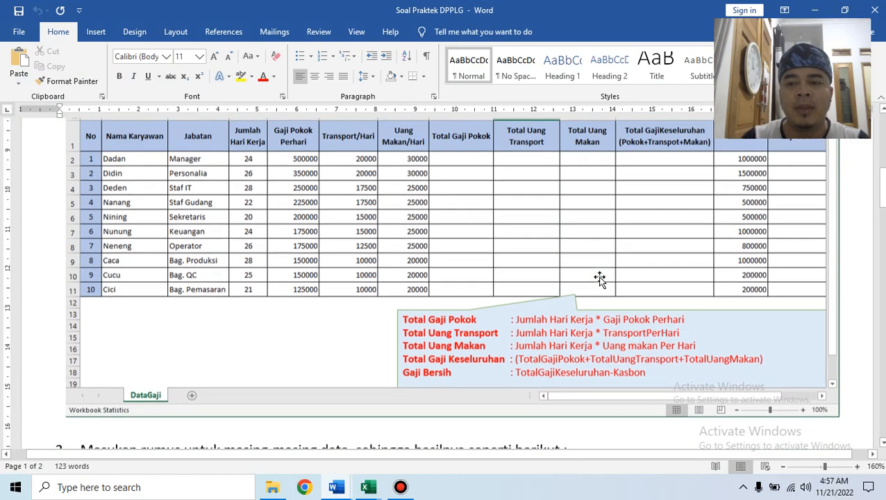
scroll(600, 278, up, 5)
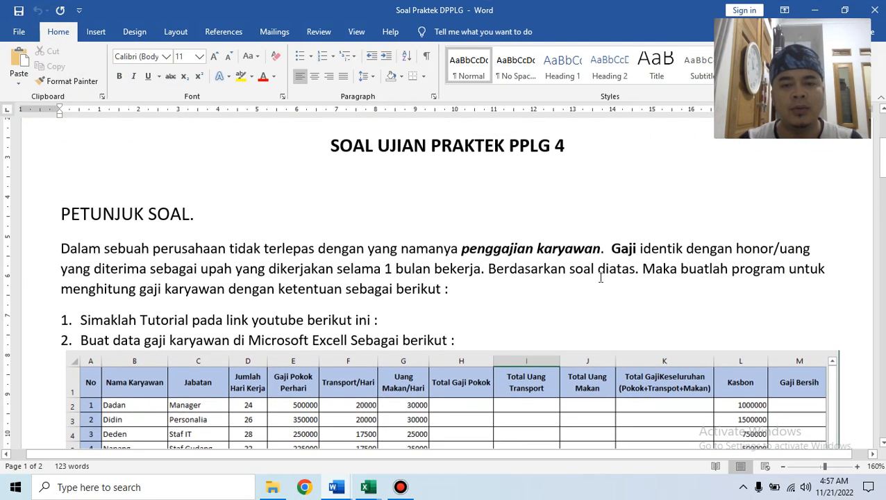
scroll(601, 277, up, 4)
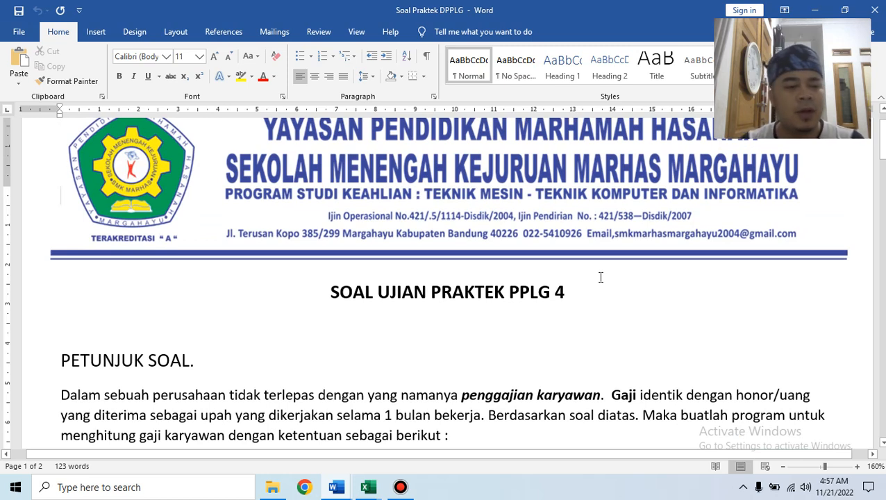
scroll(601, 277, down, 4)
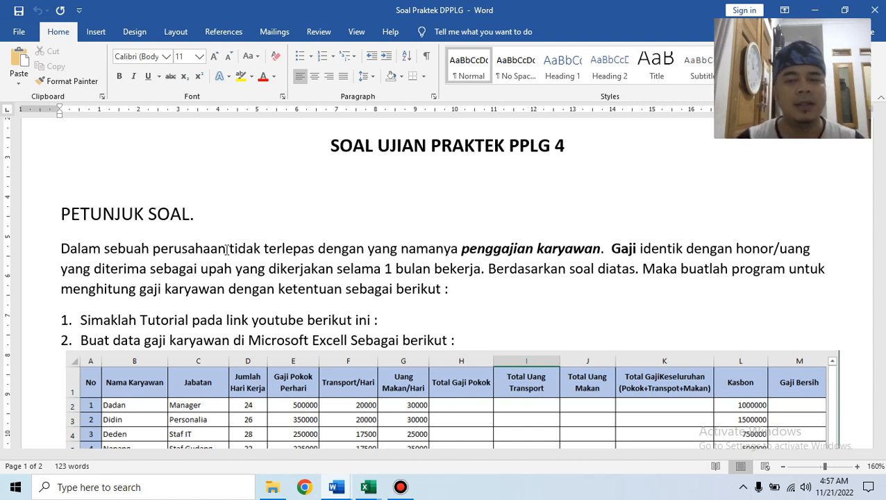
scroll(226, 251, down, 1)
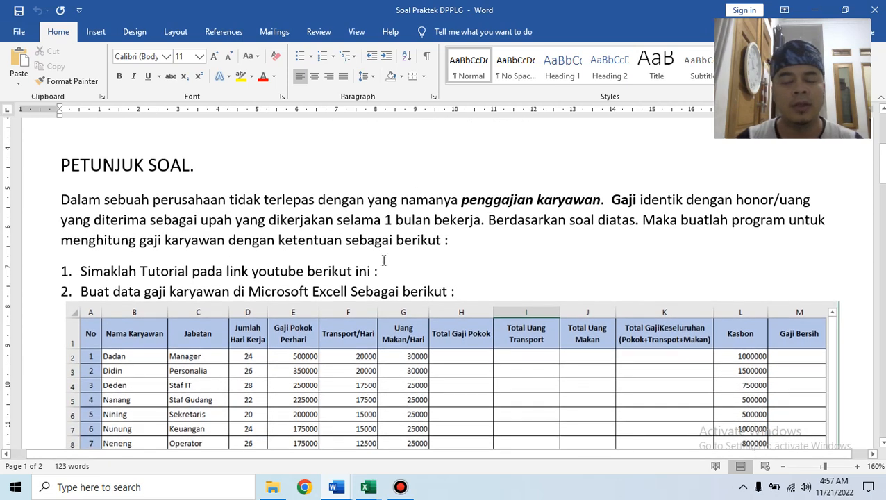
click(387, 267)
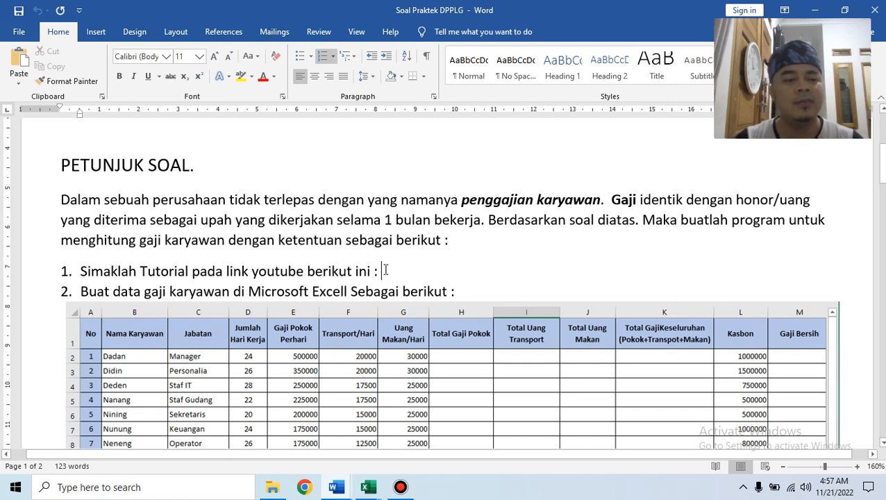
scroll(340, 272, down, 3)
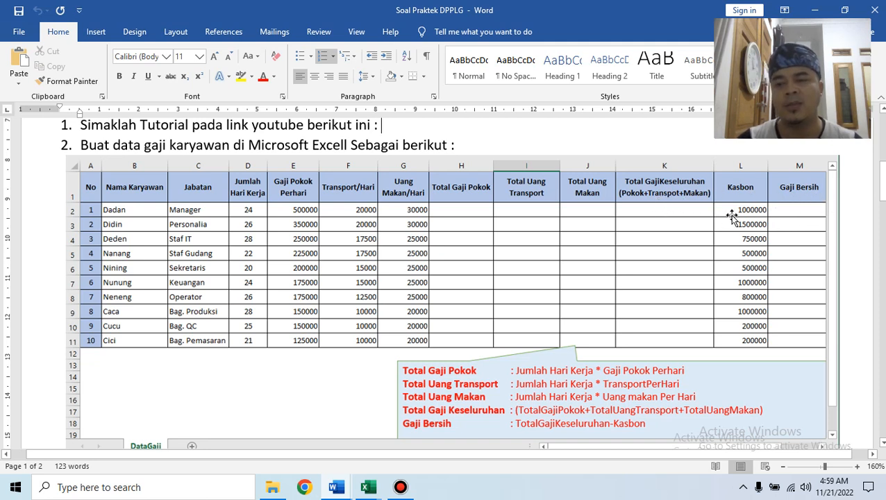
Check the step 3 results table, then bring up the open Excel workbook previews.
scroll(792, 252, down, 5)
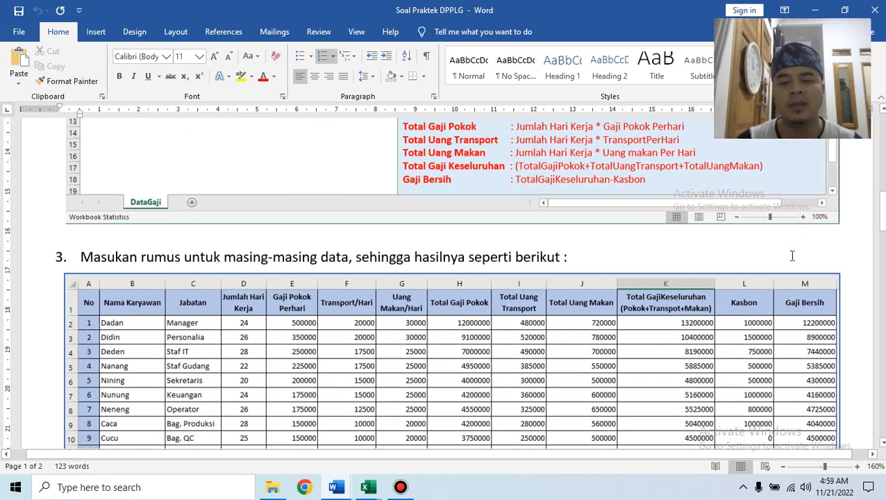
scroll(792, 255, down, 2)
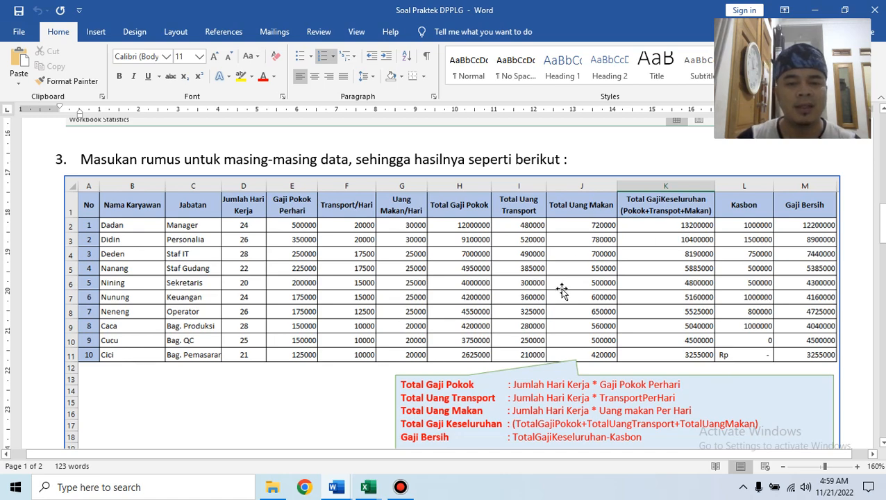
scroll(634, 275, up, 5)
scroll(638, 280, up, 2)
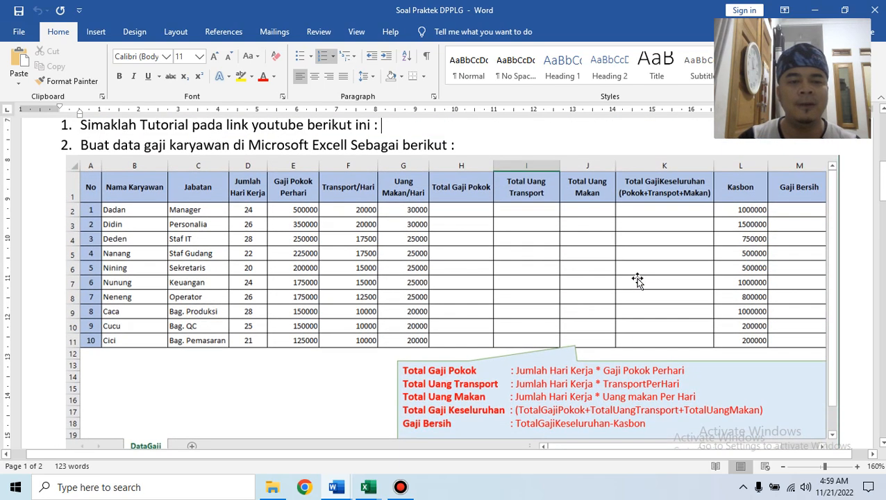
click(368, 487)
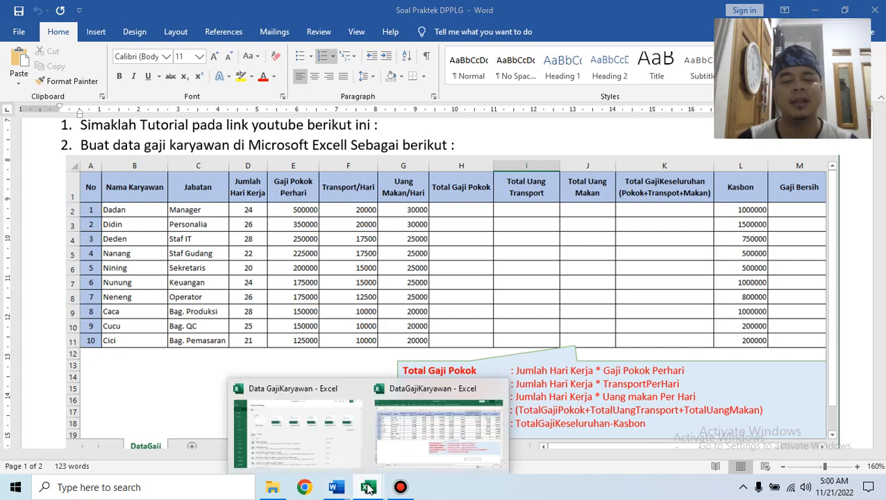
Create a new blank workbook and rename its Sheet1 tab to datagaji.
click(319, 439)
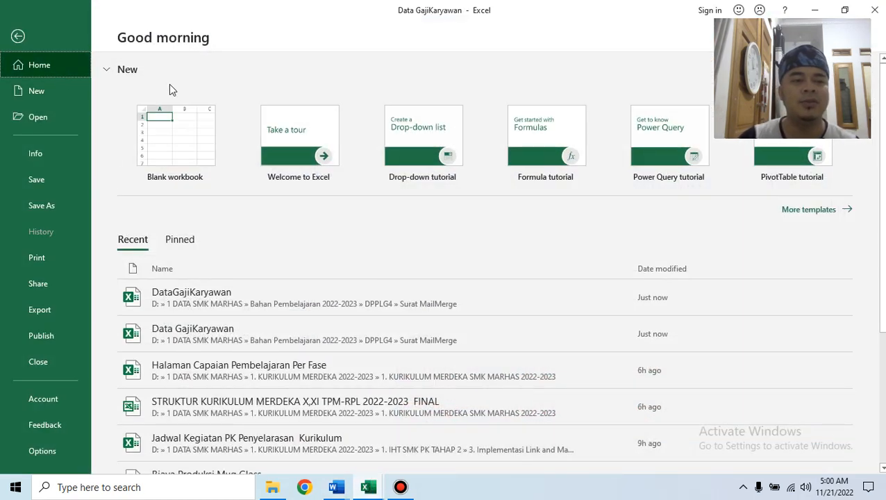
click(168, 122)
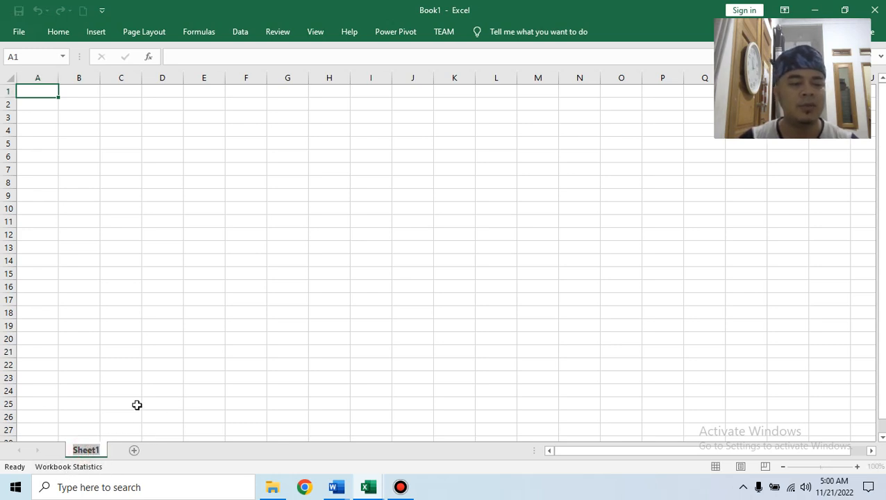
click(137, 405)
right_click(95, 452)
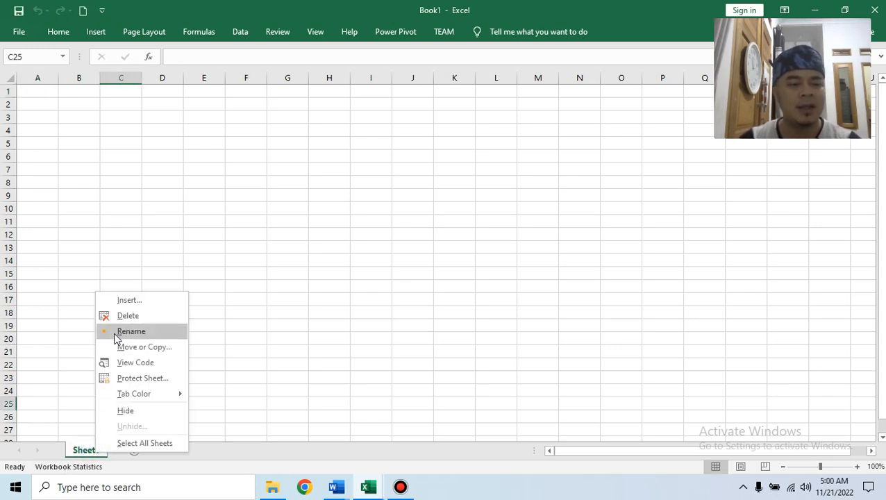
click(275, 355)
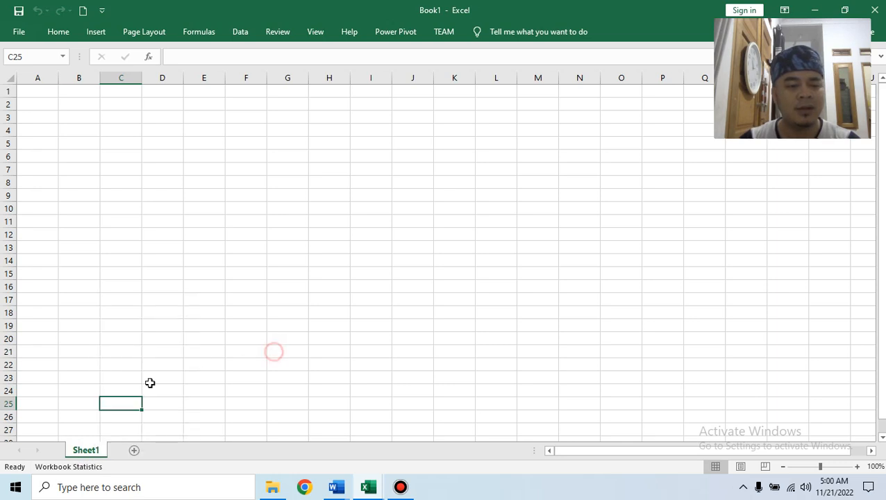
double_click(89, 451)
text(data)
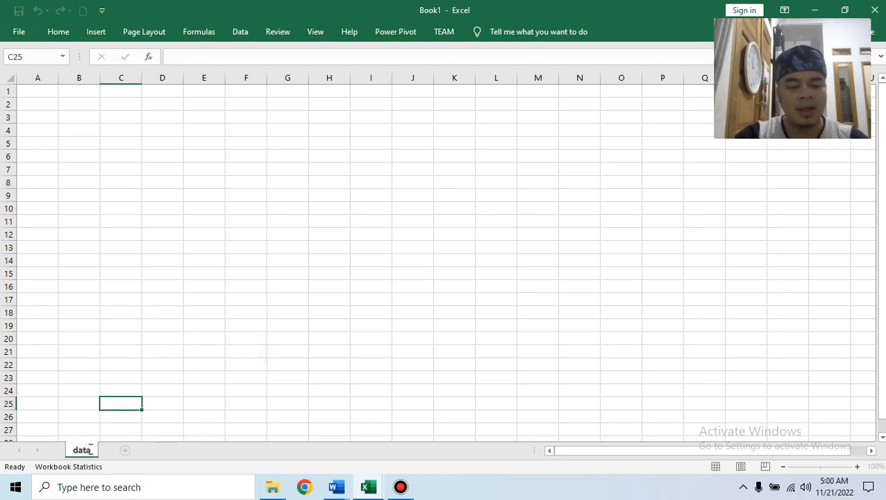
text(gaji)
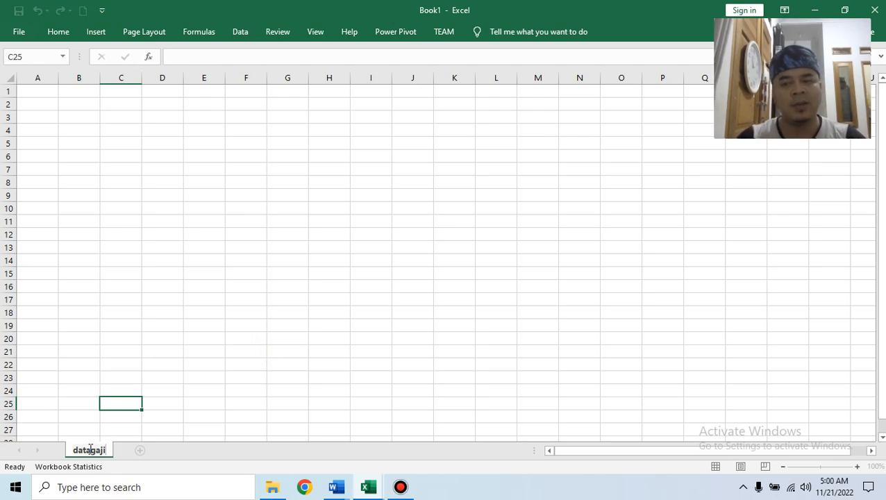
click(341, 365)
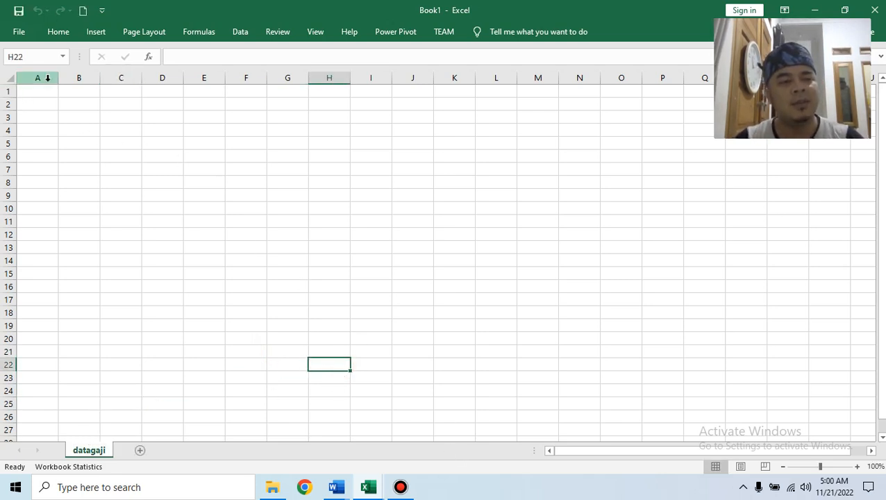
Resize columns A and B and make row 1 taller.
drag(57, 81, 81, 89)
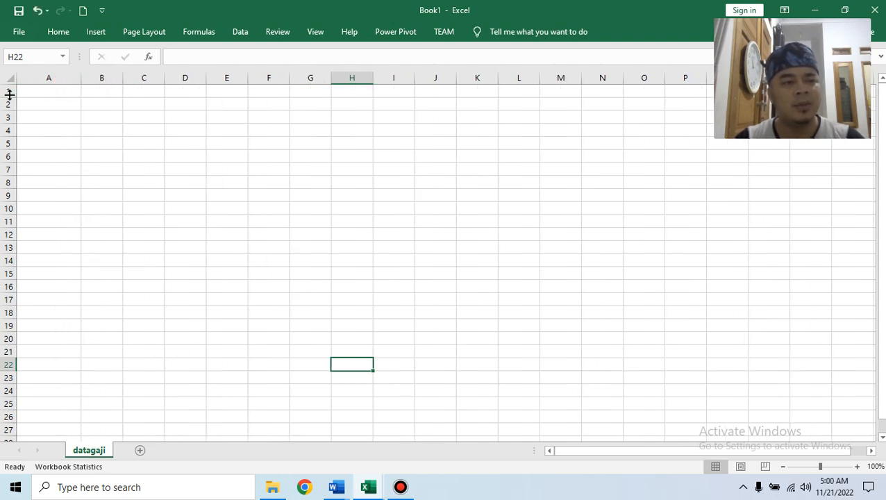
drag(8, 97, 6, 102)
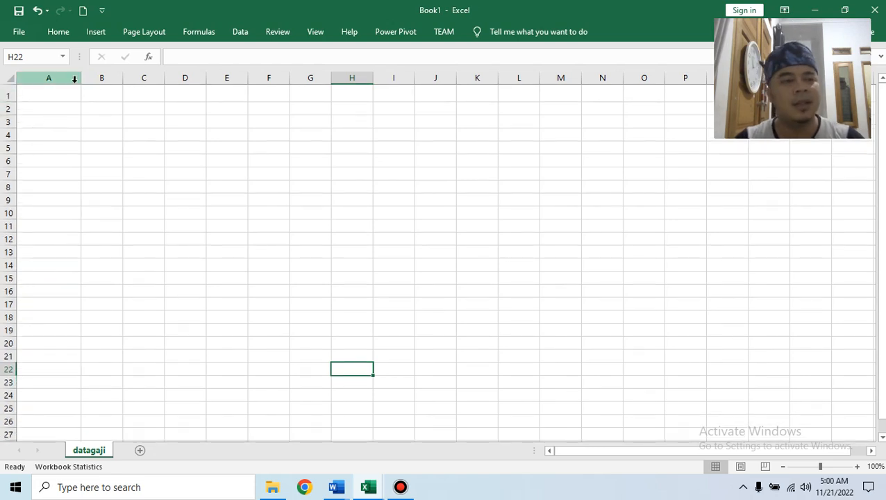
drag(79, 83, 184, 79)
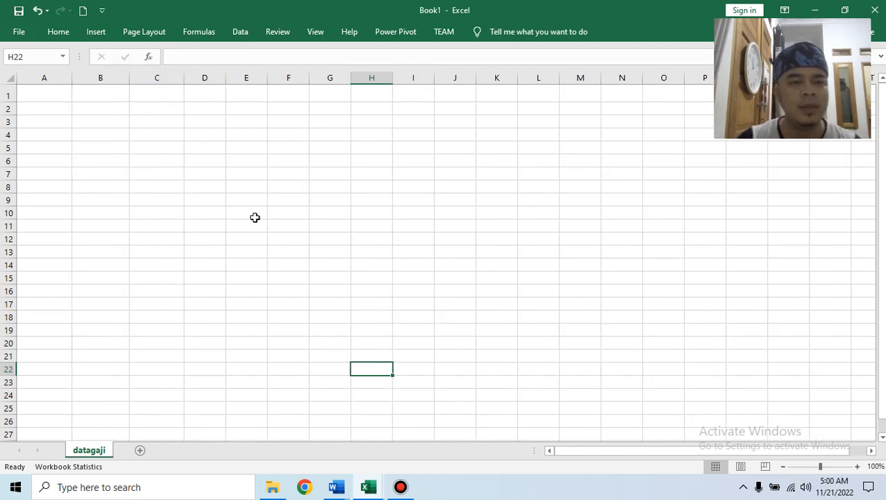
drag(73, 79, 57, 79)
mouse_move(340, 491)
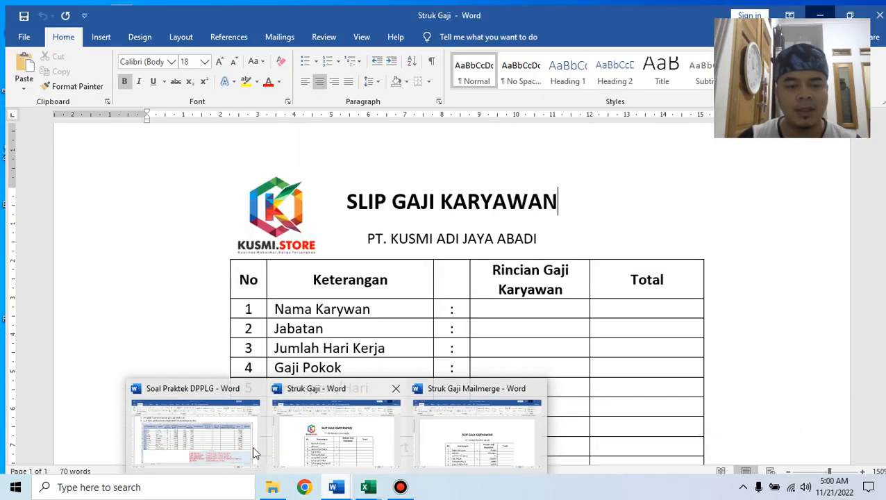
Look at the exam's salary table in Word, then return to the Book1 workbook.
click(252, 446)
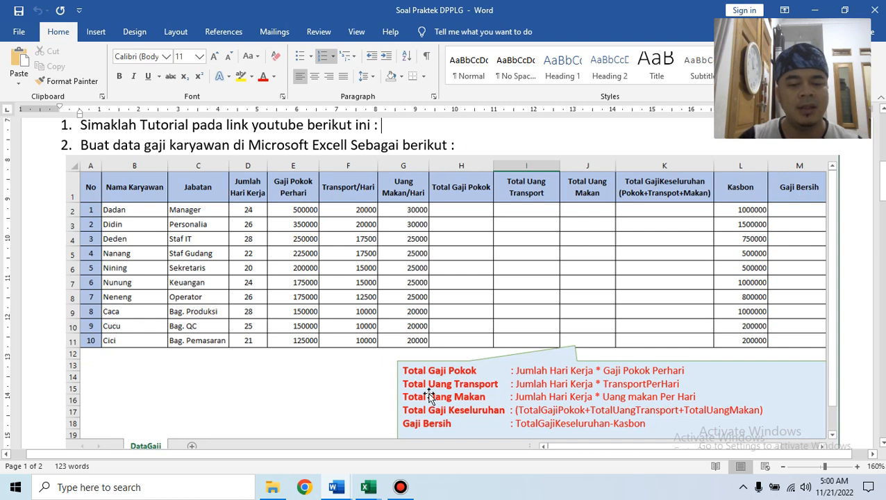
mouse_move(375, 494)
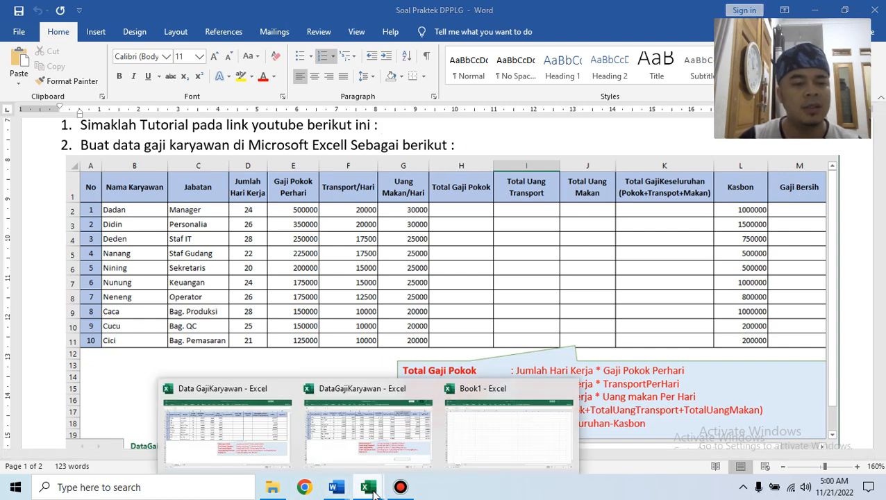
click(515, 458)
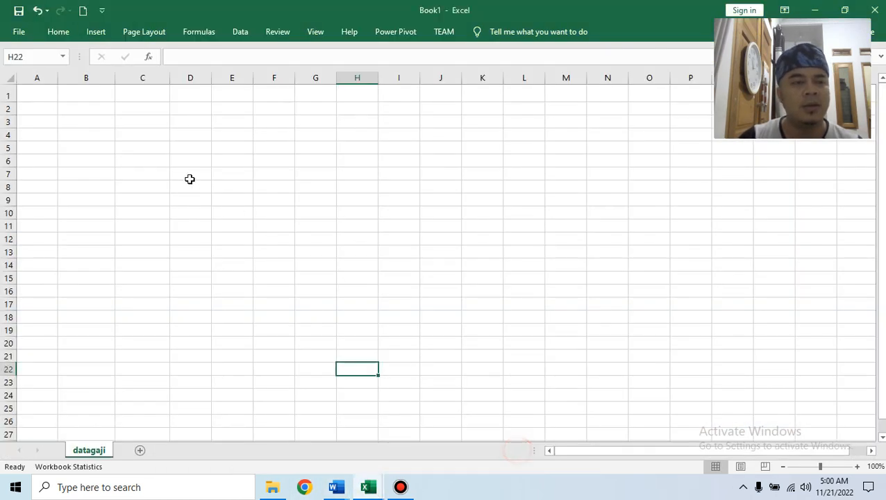
Enter headers No, Nama Karyawan and Jabatan in A1:C1, widening column B to fit.
click(49, 94)
text(No)
key(Tab)
text(Nama K)
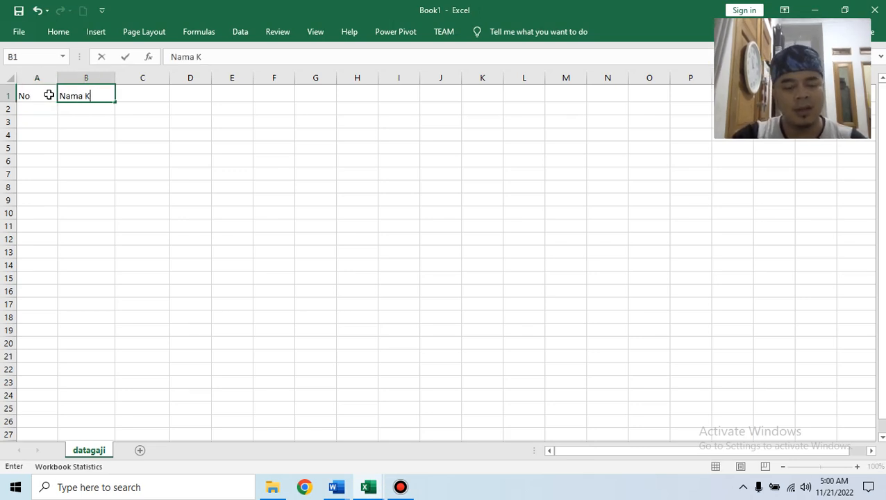
text(aryawab)
key(BackSpace)
text(n)
click(119, 172)
drag(116, 77, 133, 78)
click(152, 94)
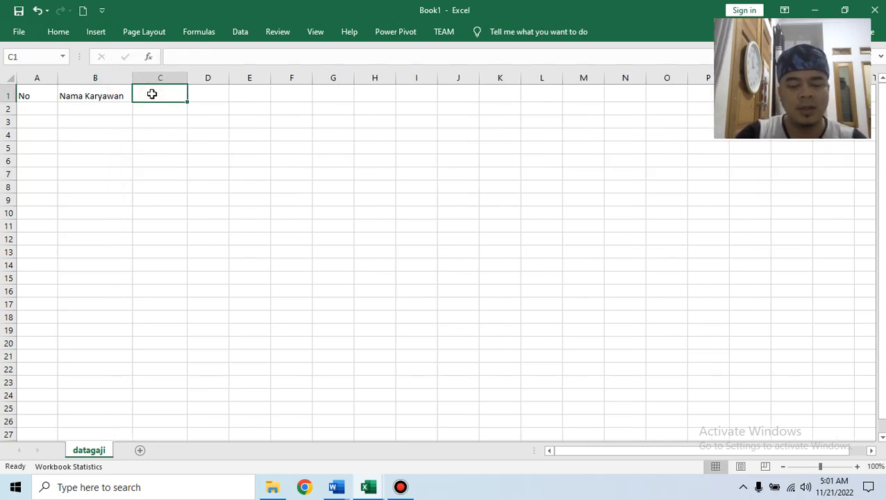
text(Jabatan)
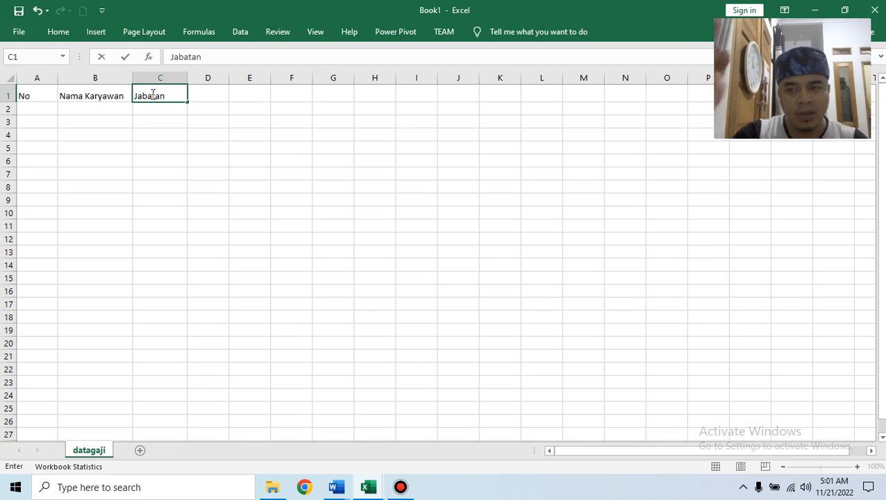
click(274, 173)
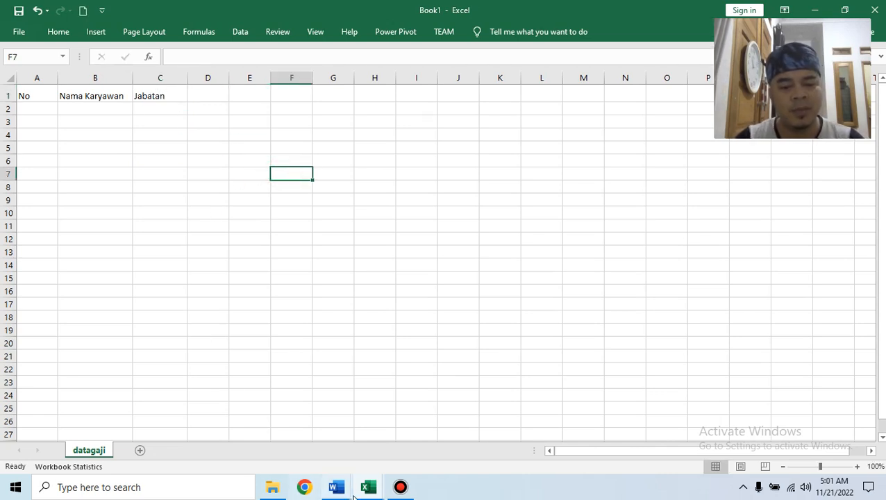
mouse_move(372, 489)
click(259, 451)
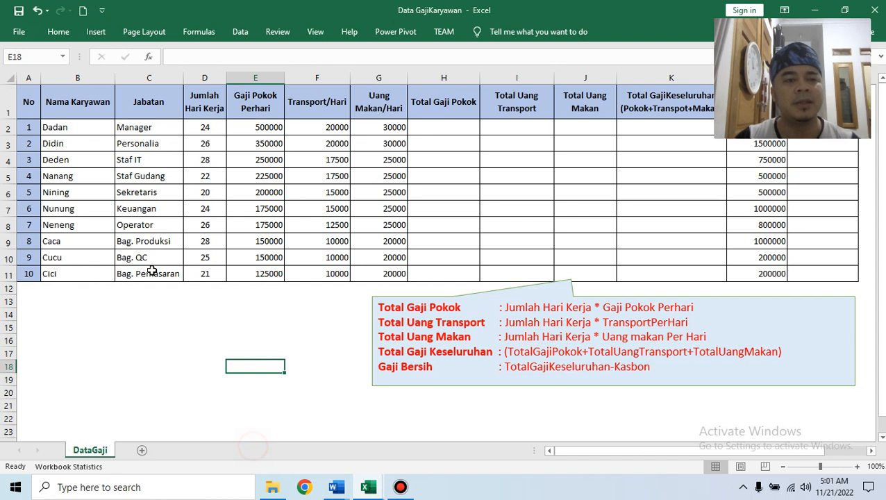
drag(27, 97, 706, 97)
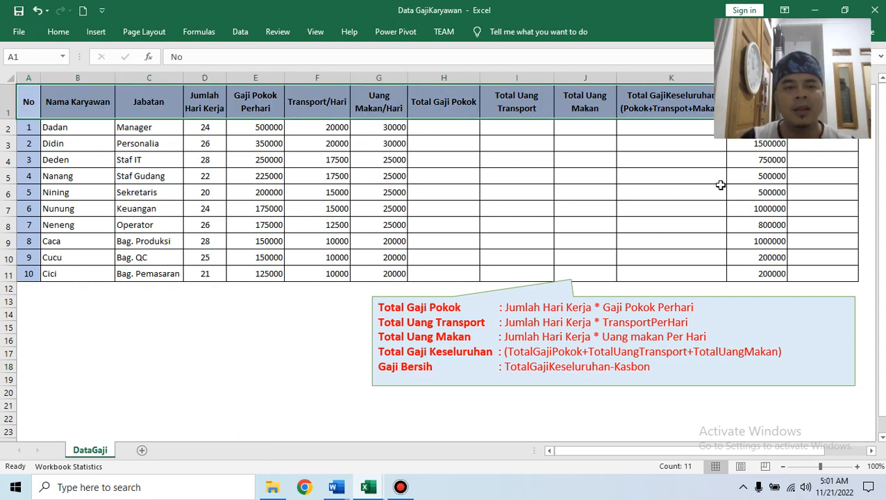
click(43, 128)
drag(9, 128, 59, 272)
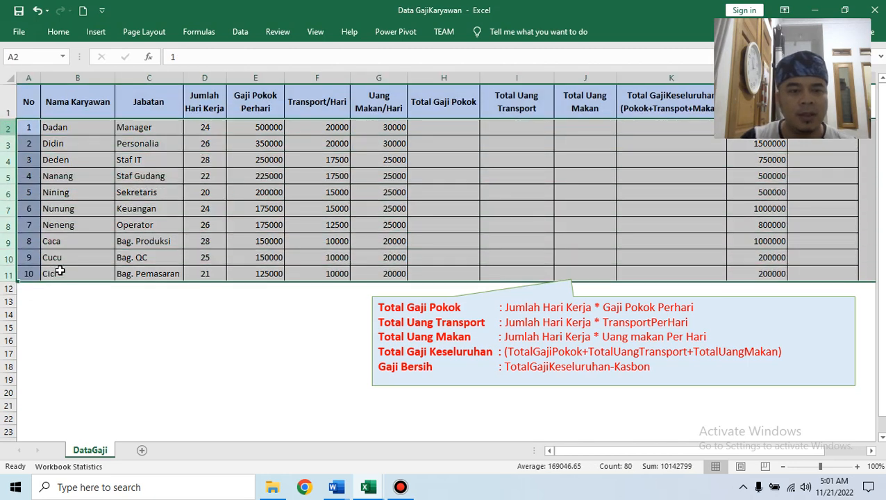
click(286, 160)
click(275, 128)
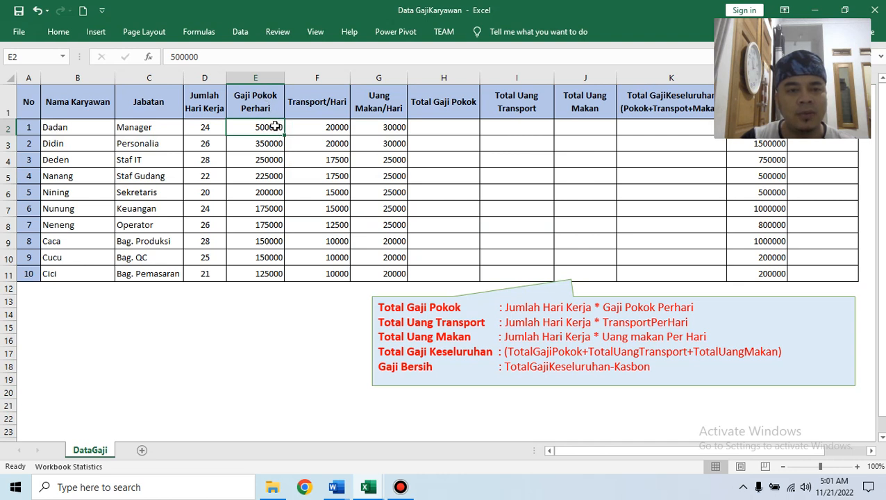
click(274, 144)
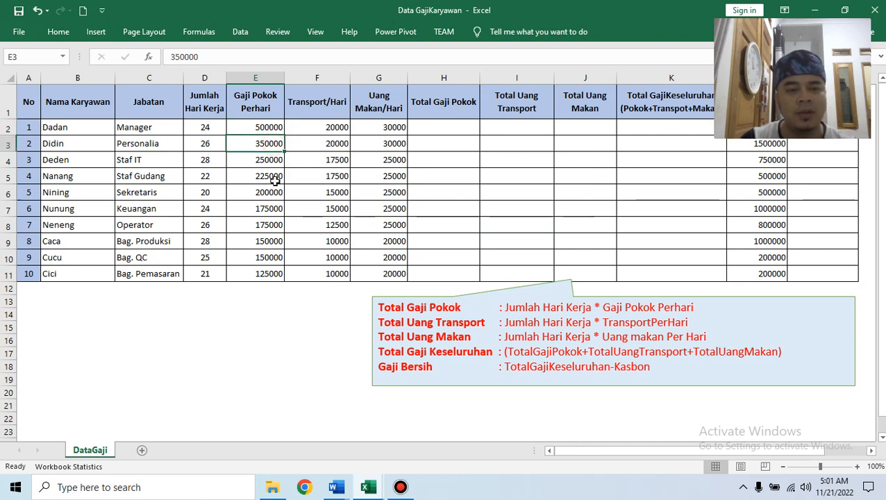
click(262, 275)
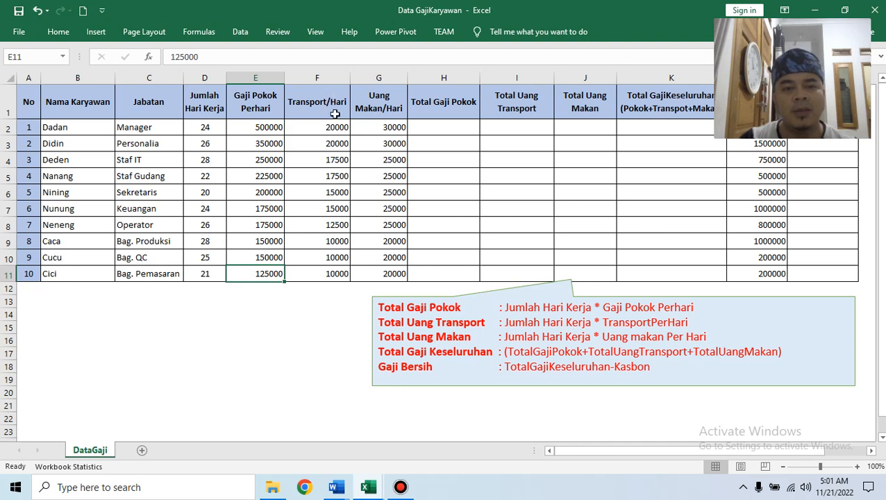
click(337, 129)
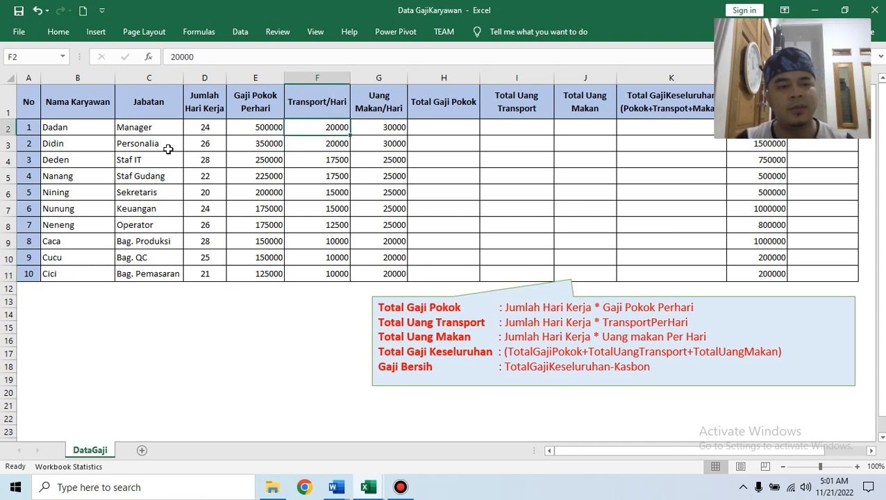
scroll(125, 153, up, 5)
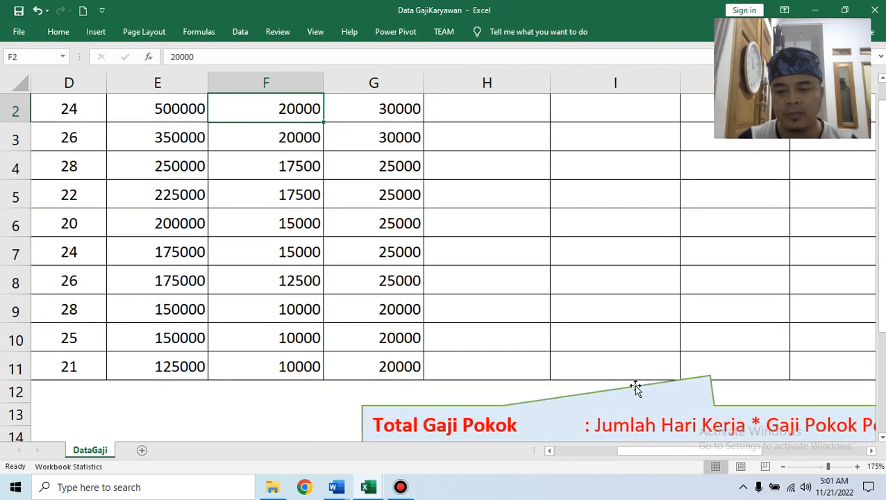
drag(656, 451, 602, 440)
scroll(559, 295, up, 1)
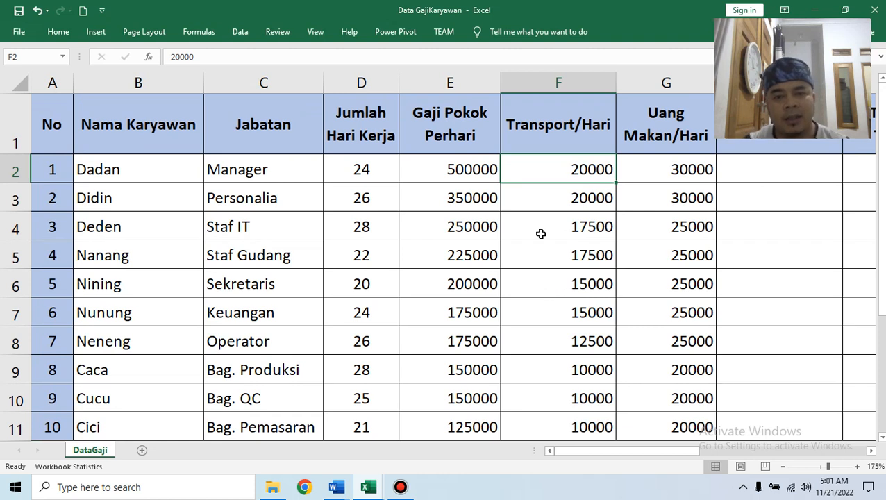
click(486, 169)
click(481, 195)
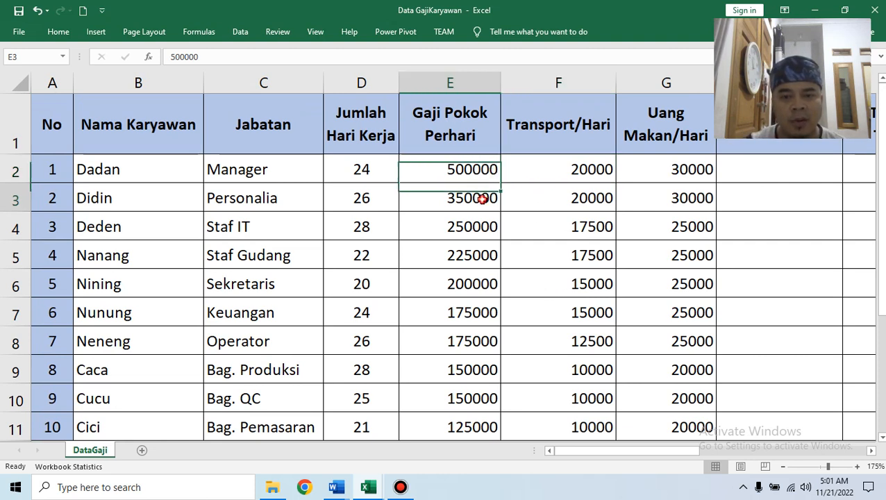
scroll(482, 203, down, 1)
scroll(482, 203, down, 1)
click(484, 142)
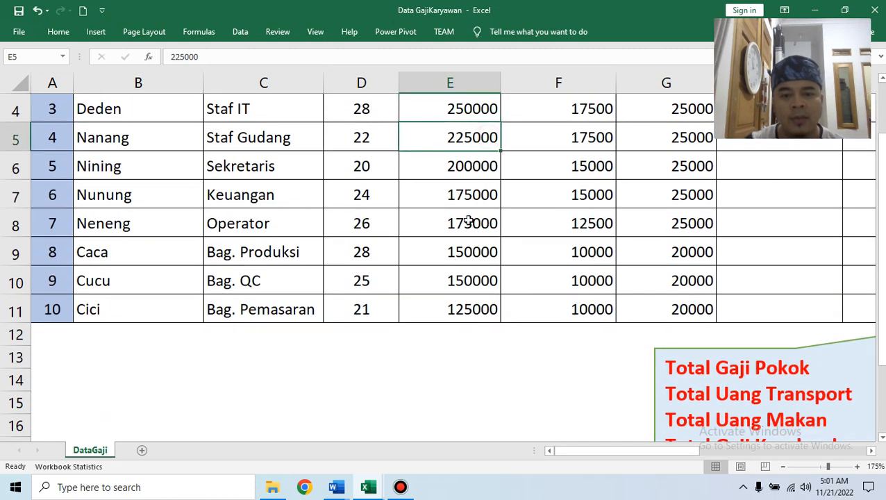
click(471, 312)
scroll(471, 305, up, 1)
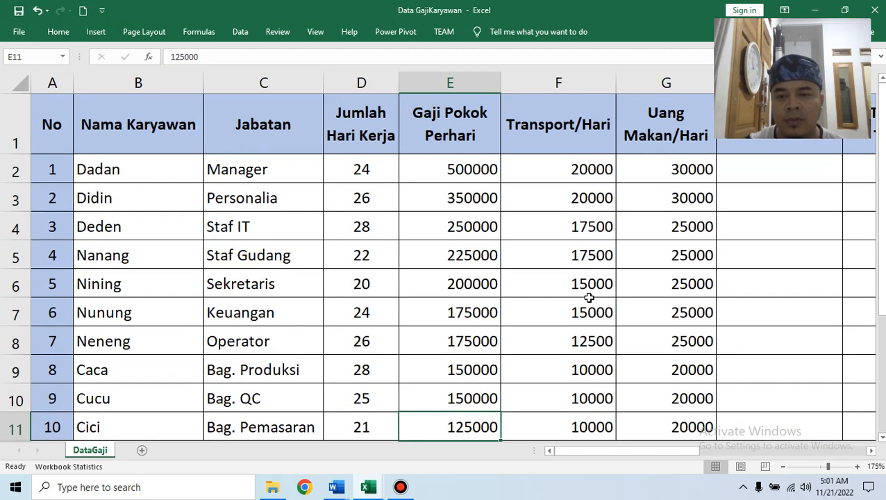
click(596, 197)
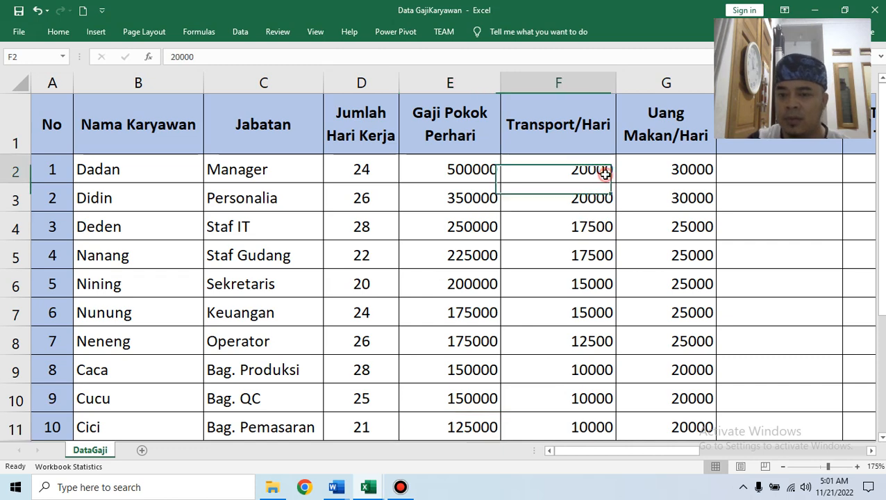
scroll(592, 223, down, 1)
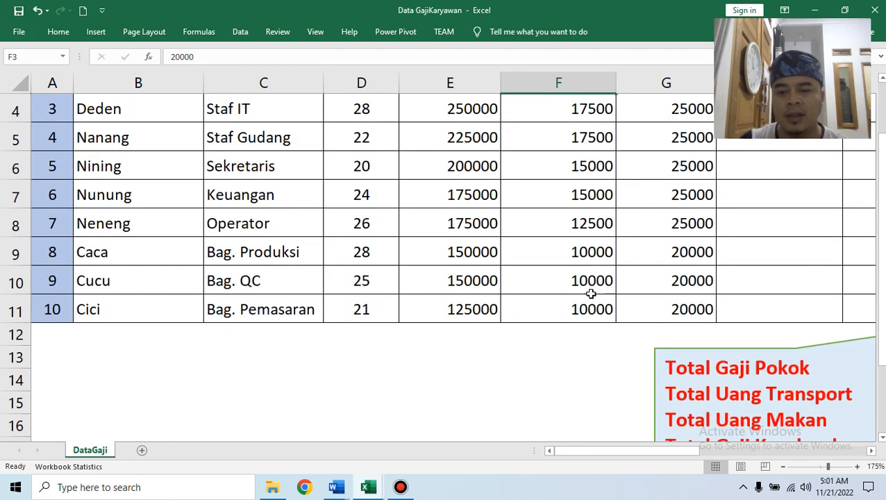
click(597, 312)
scroll(791, 289, up, 1)
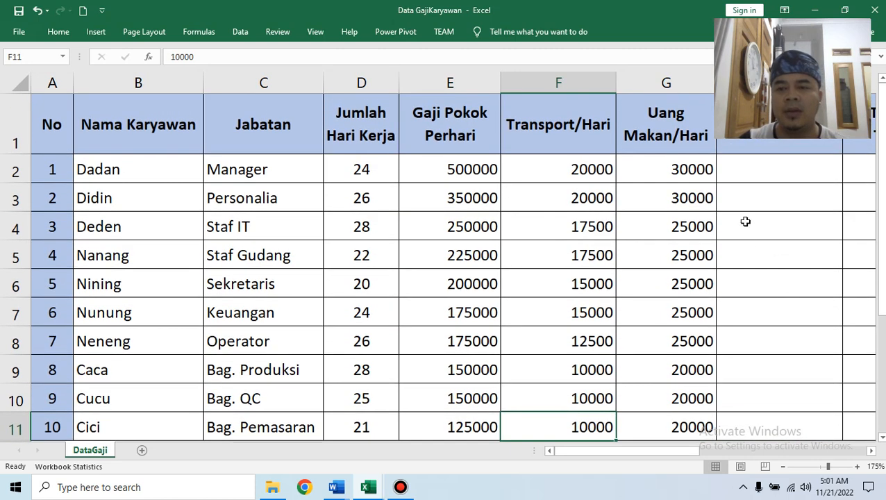
click(697, 168)
Review the meal allowance values in column G, down to the last one, 20000.
click(692, 198)
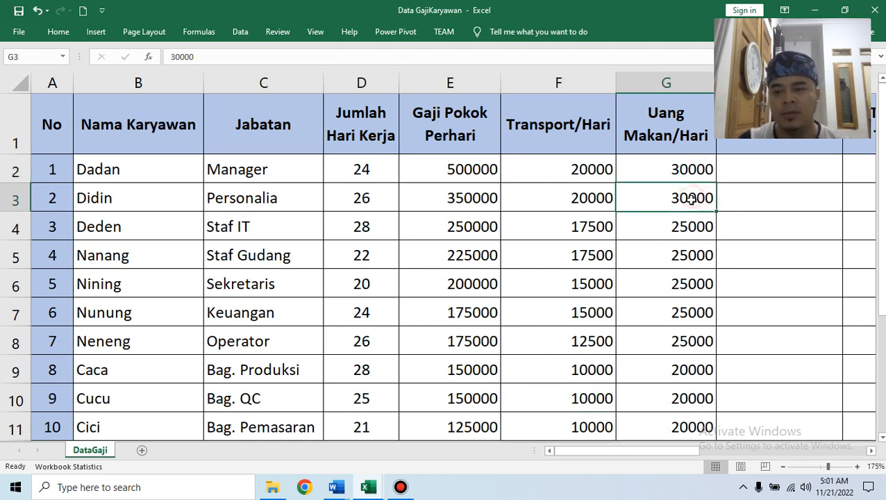
scroll(691, 204, down, 2)
scroll(691, 226, up, 2)
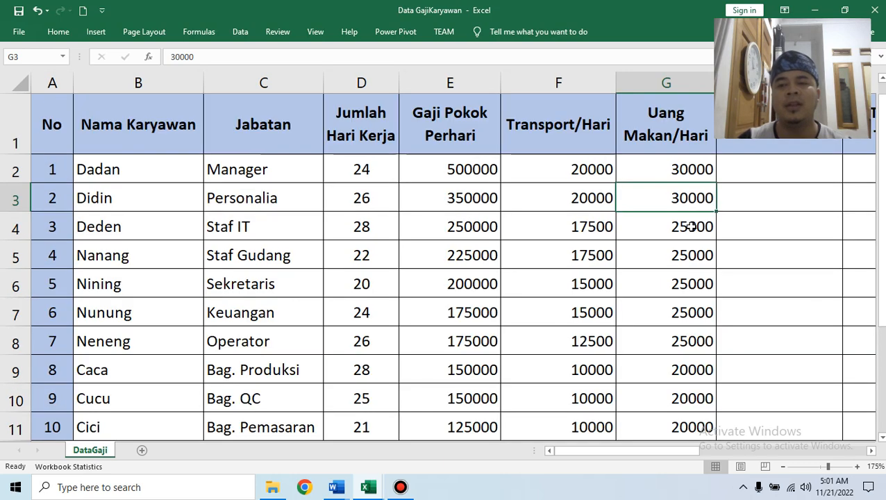
click(706, 172)
click(701, 200)
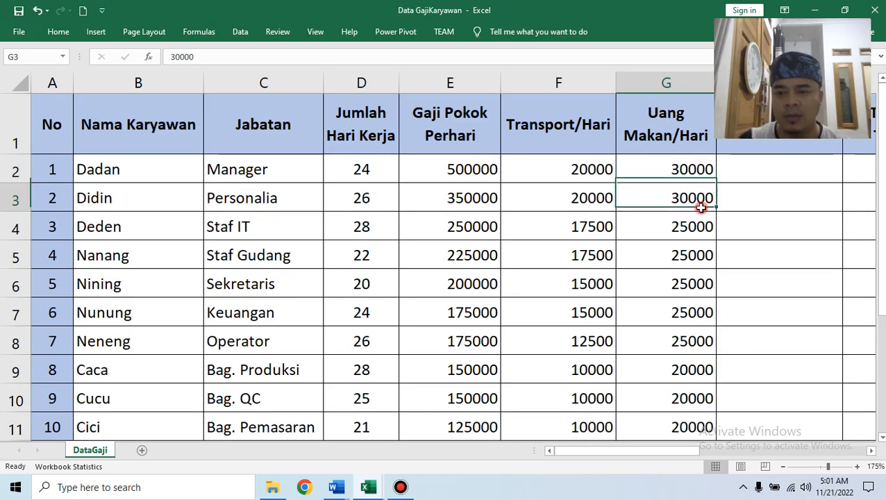
scroll(701, 208, down, 2)
click(700, 221)
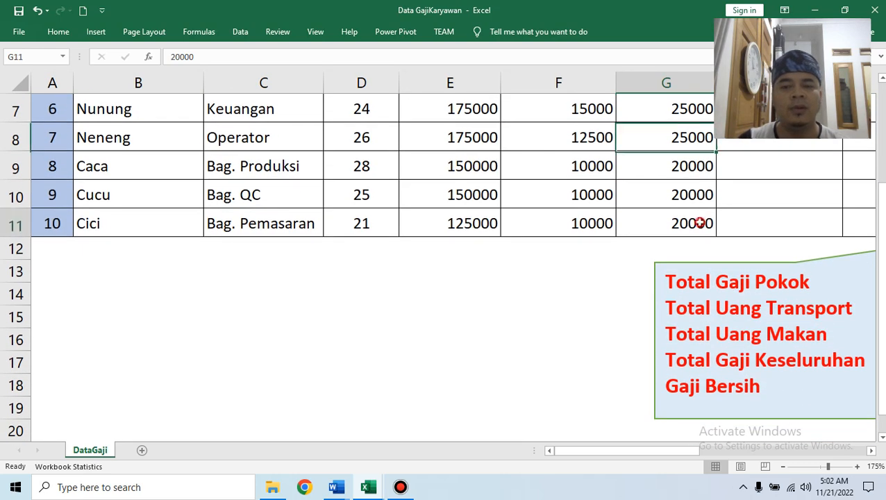
scroll(701, 220, up, 2)
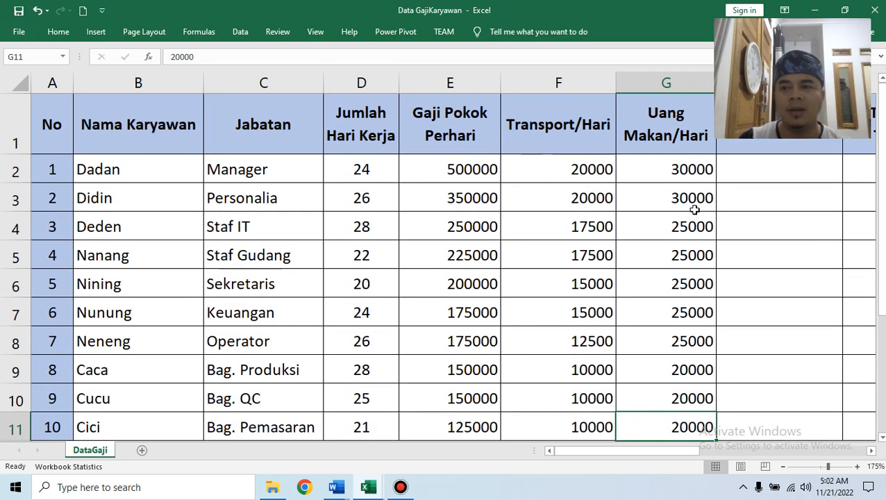
Shorten the header row and widen columns D and E for Jumlah Hari Kerja and Gaji Pokok Perhari.
click(357, 113)
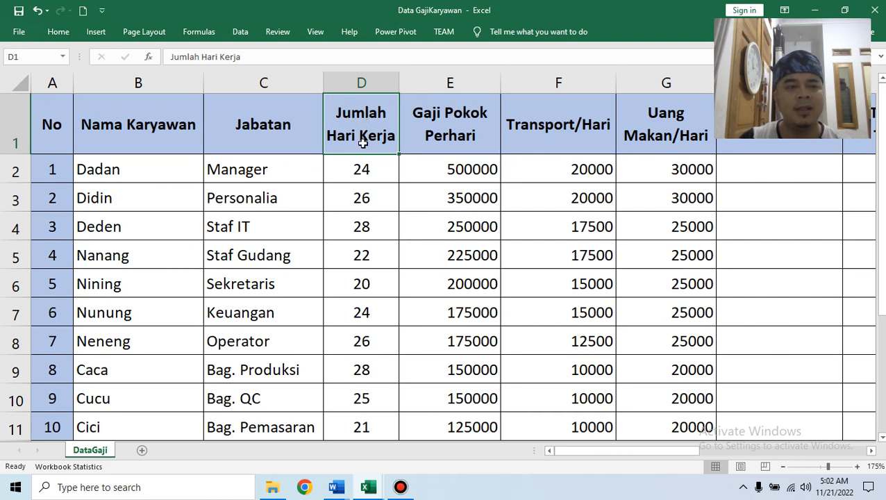
drag(15, 154, 15, 122)
drag(399, 83, 460, 84)
drag(562, 82, 628, 84)
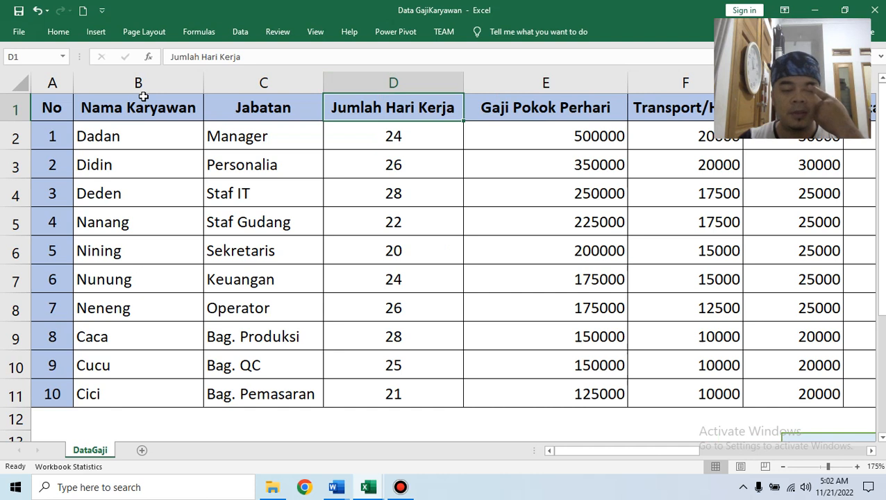
Wrap the row 1 header text, heighten the row, and narrow columns D and E so titles wrap.
click(7, 110)
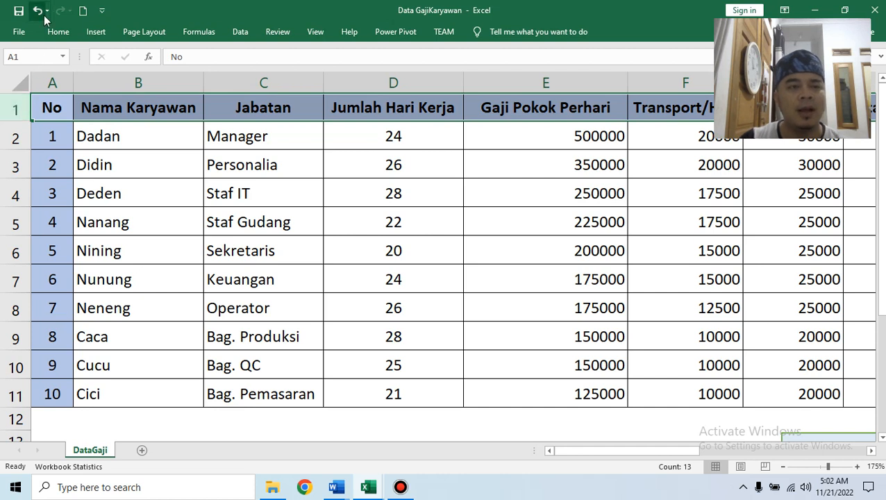
click(58, 32)
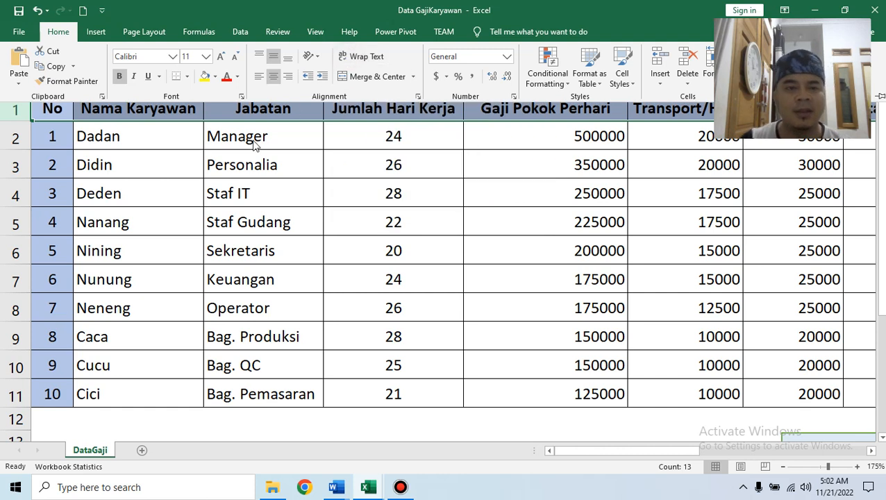
click(361, 56)
click(17, 121)
drag(16, 121, 16, 135)
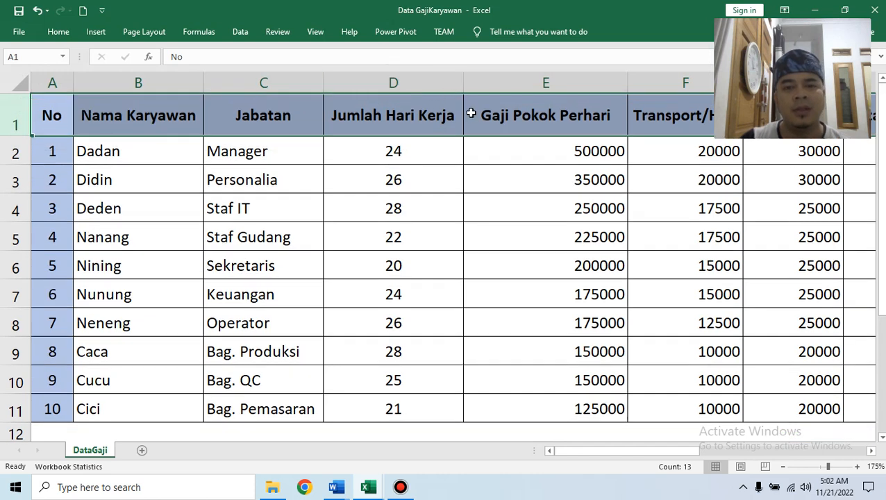
click(469, 113)
drag(462, 83, 423, 79)
drag(585, 84, 535, 84)
click(526, 177)
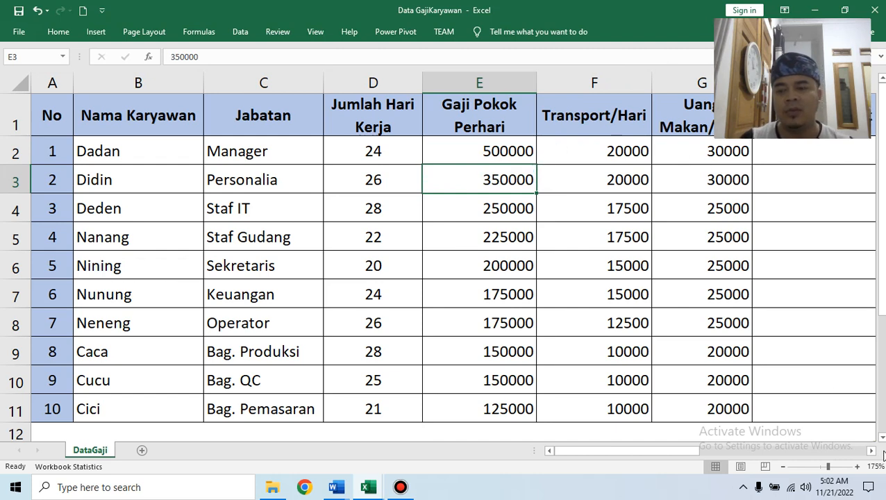
scroll(710, 368, down, 3)
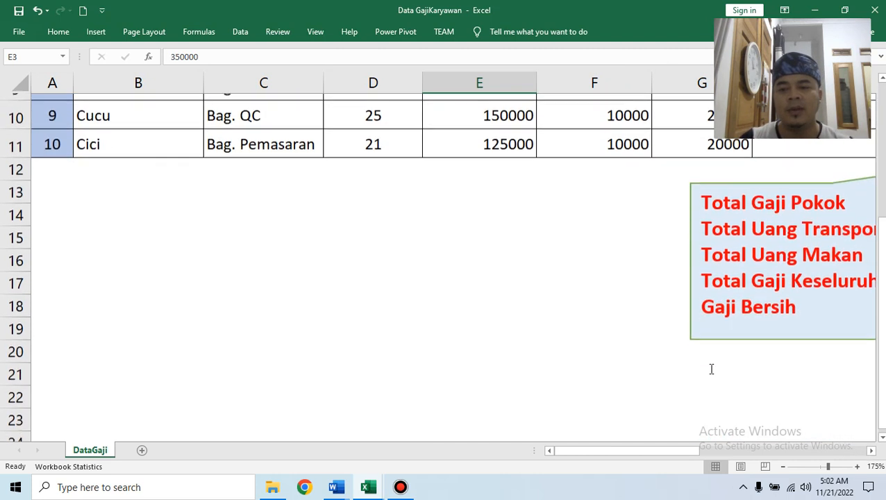
scroll(710, 370, up, 2)
drag(686, 452, 755, 456)
ctrl+scroll(698, 322, down, 1)
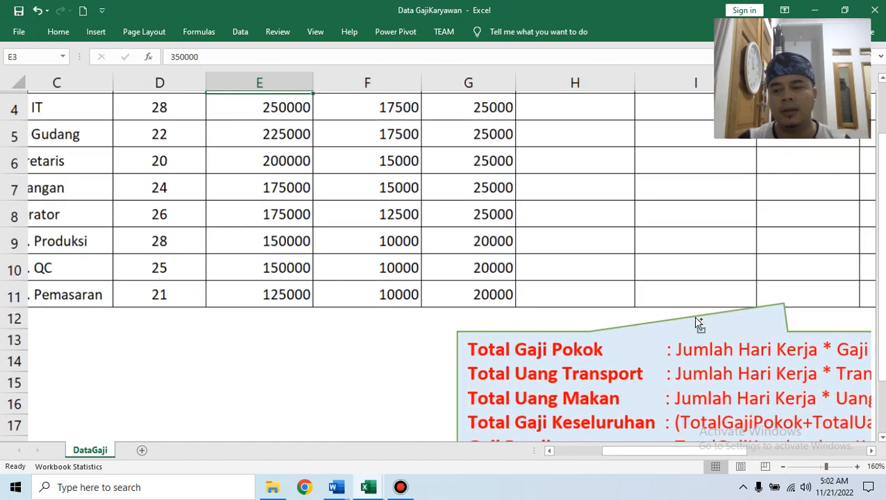
drag(701, 451, 720, 449)
scroll(478, 292, up, 1)
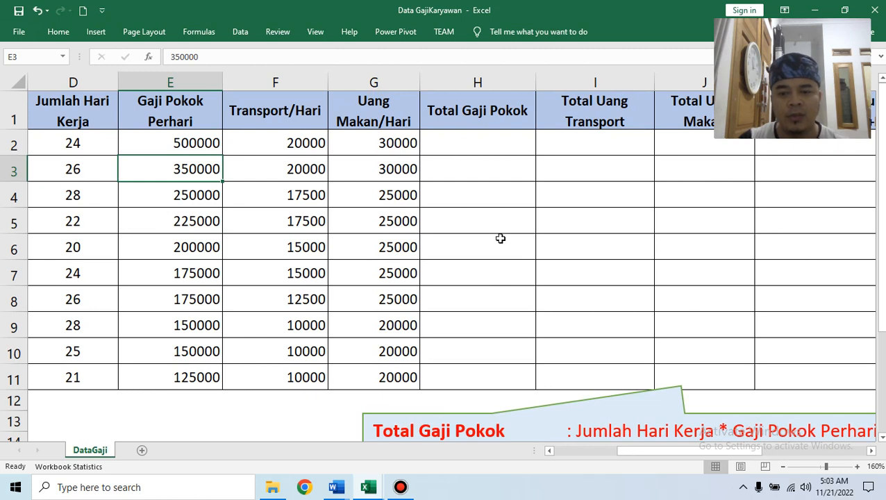
scroll(527, 280, down, 1)
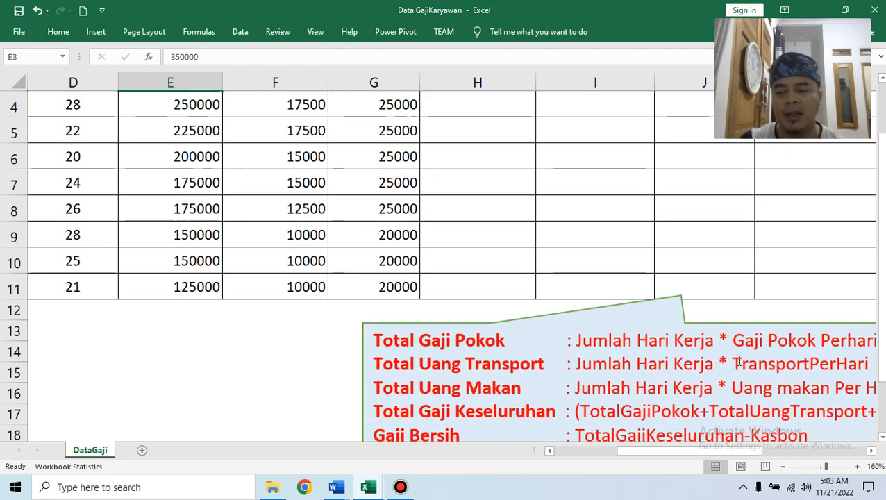
scroll(765, 359, up, 1)
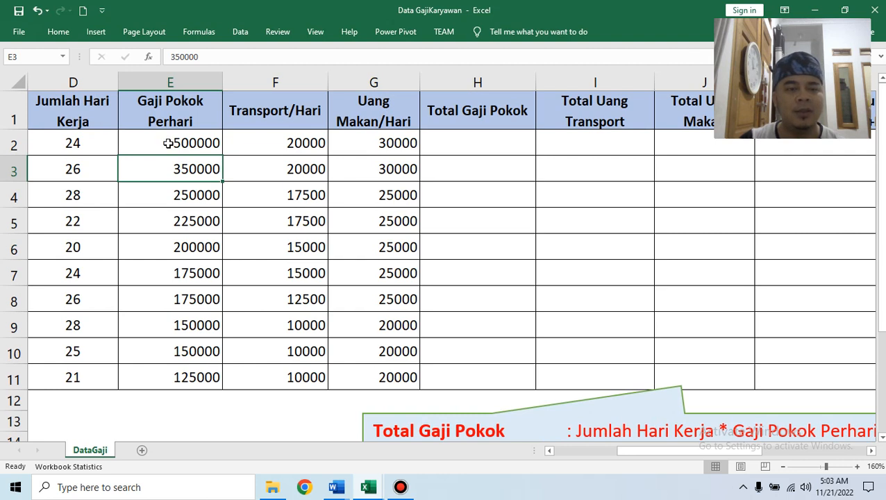
click(452, 150)
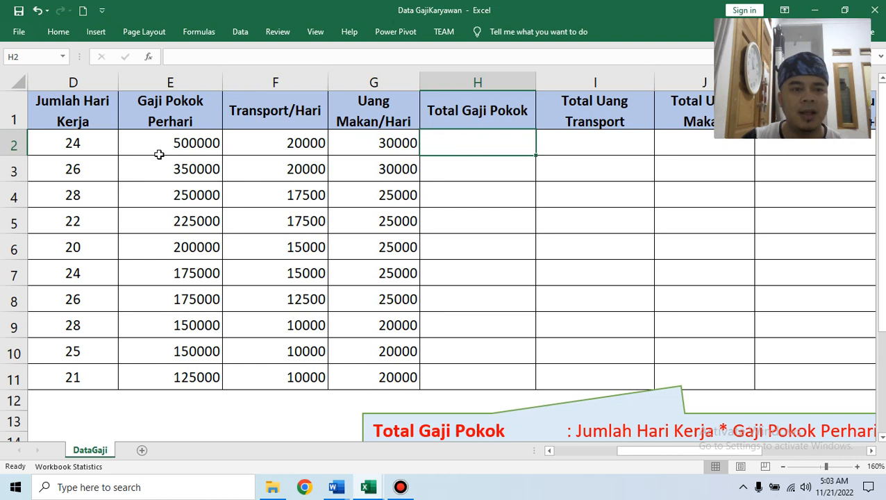
Enter =D2*E2 in H2 and fill it down to H11, giving 12000000 through 2625000.
text(=)
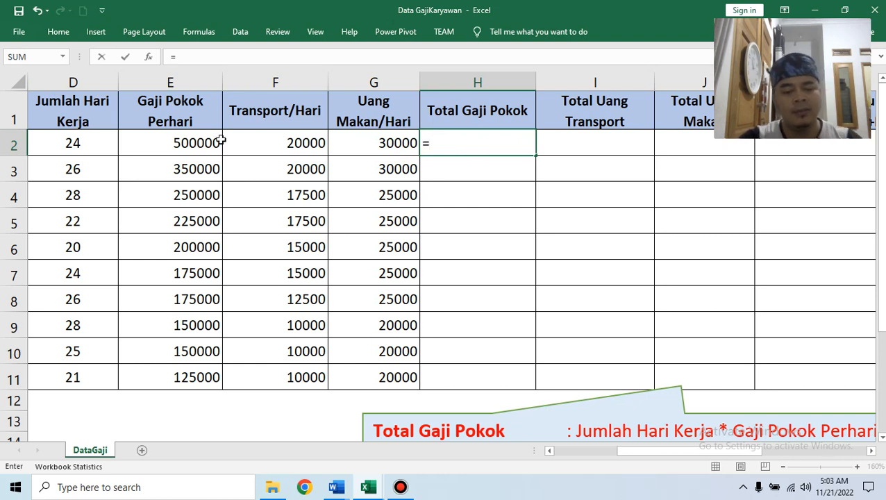
text(D2)
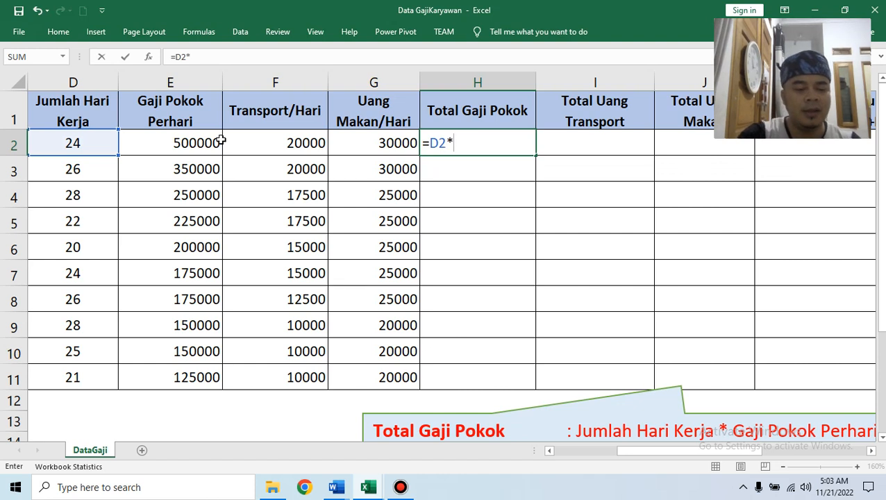
text(*E2)
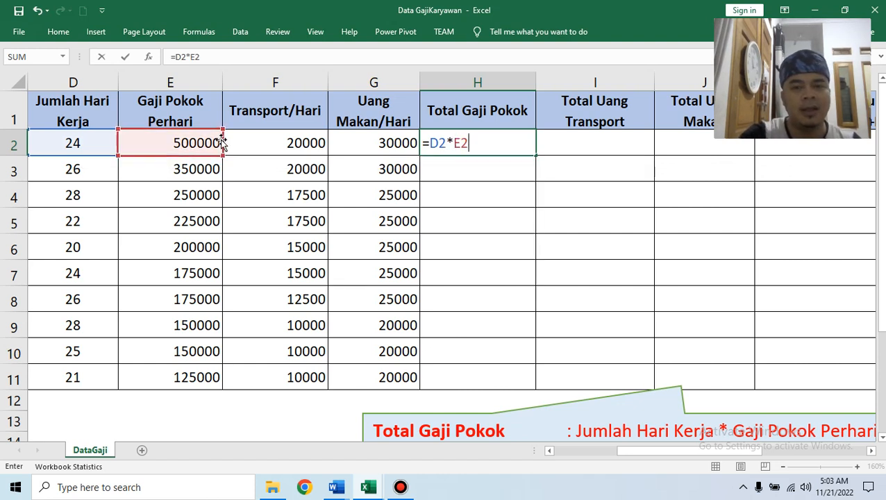
key(Return)
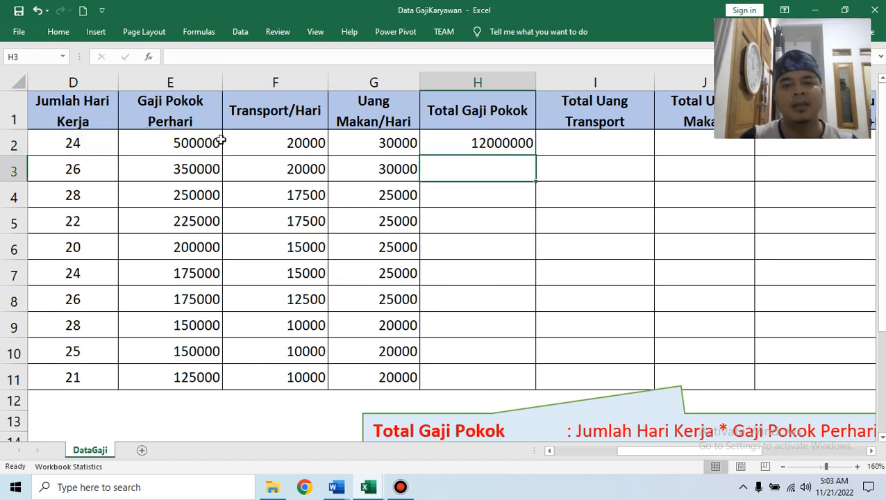
click(495, 143)
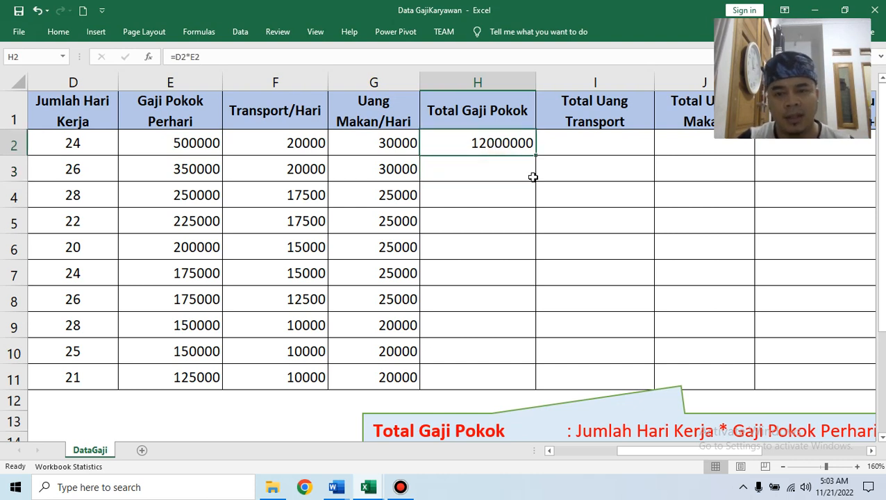
drag(535, 156, 527, 385)
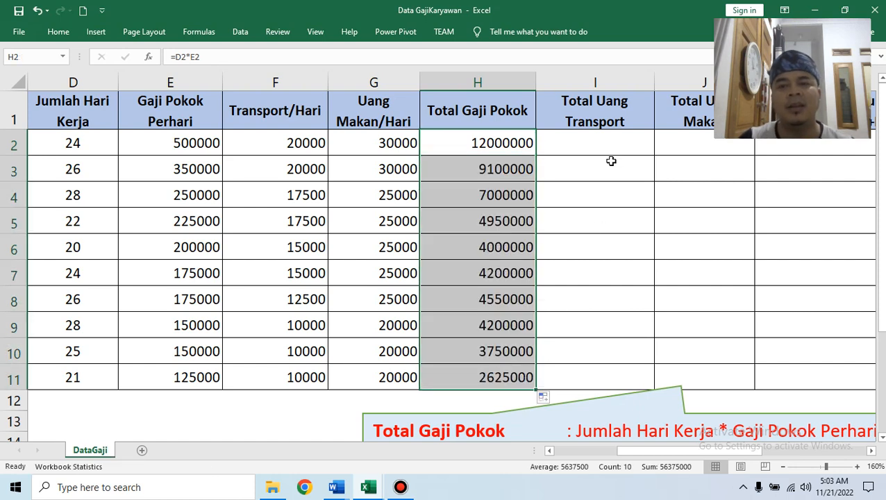
scroll(731, 269, down, 1)
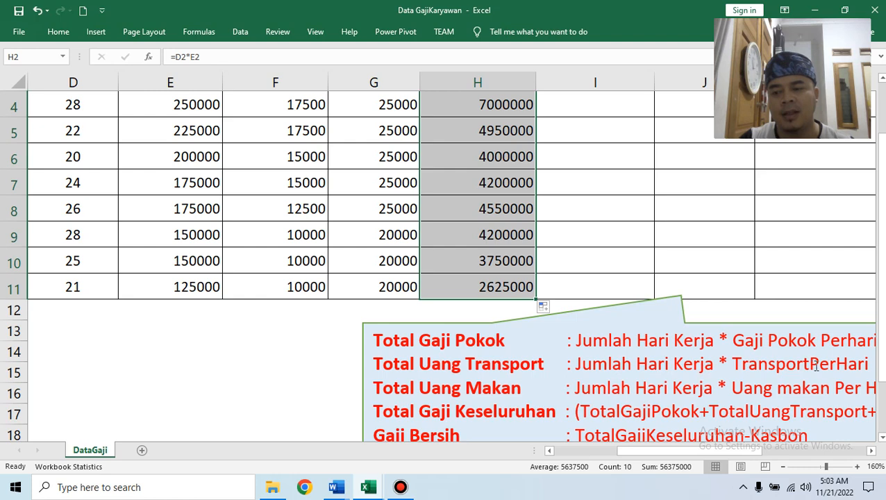
scroll(756, 317, up, 1)
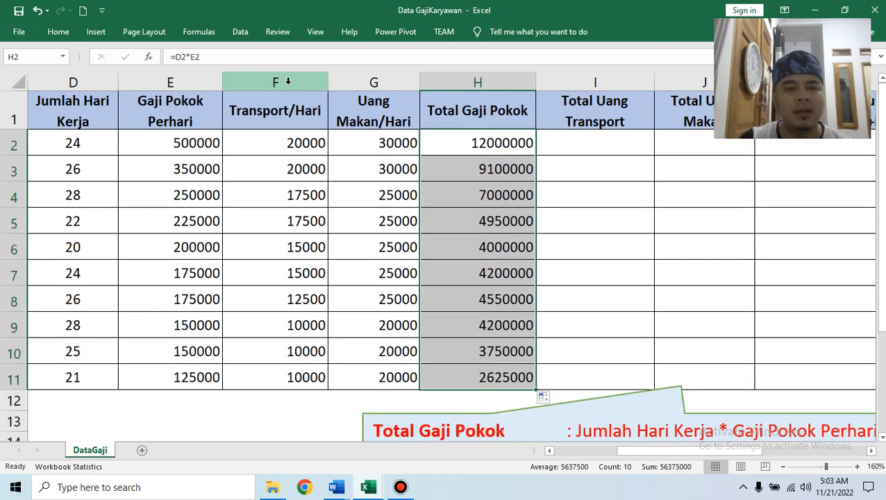
click(611, 146)
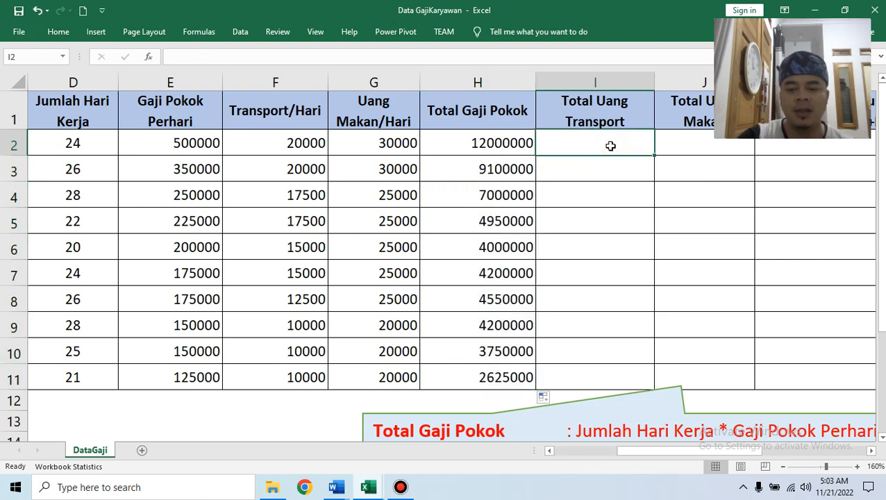
Enter =D2*F2 in I2 and fill it down to I11, giving 480000 through 210000.
text(=D2)
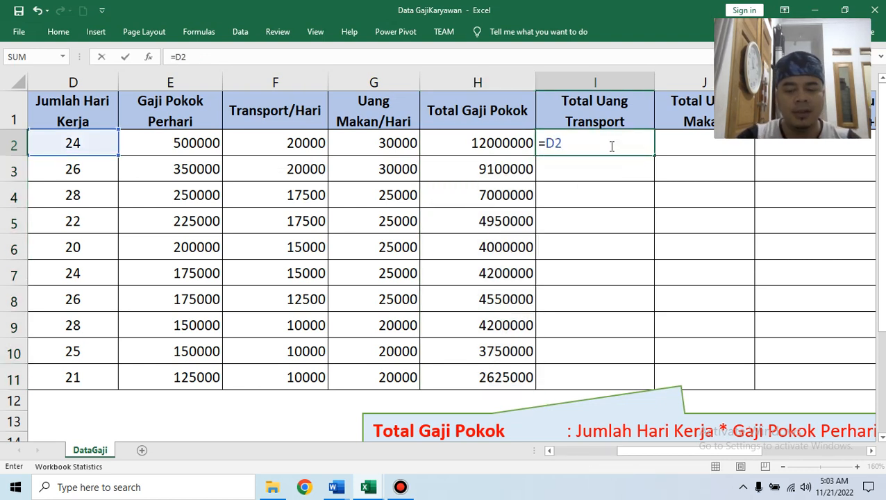
text(*F2)
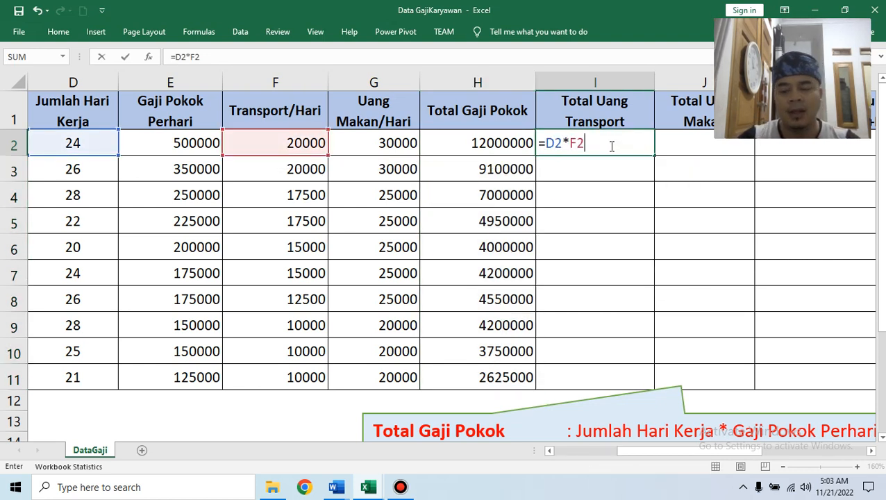
key(Return)
click(611, 144)
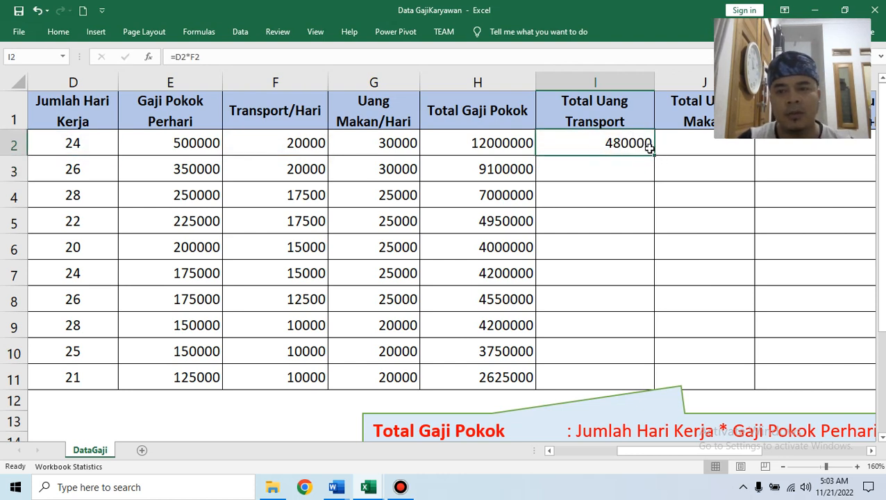
drag(651, 158, 637, 386)
click(677, 147)
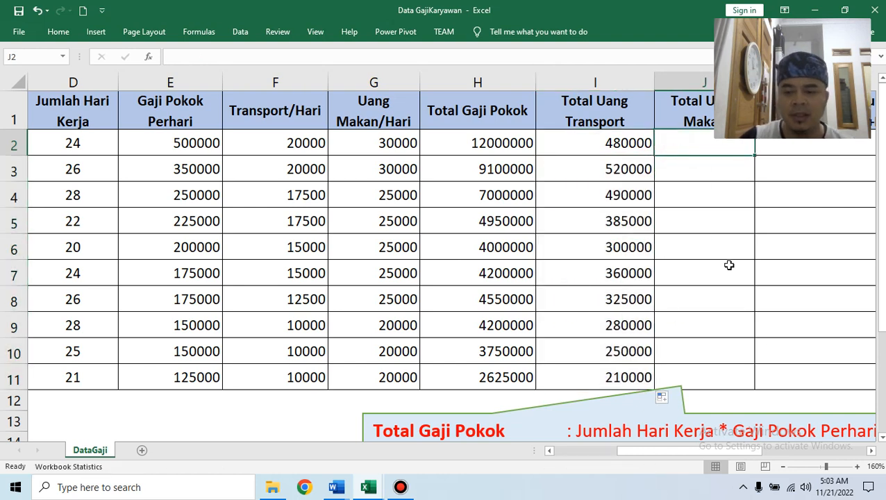
scroll(728, 263, down, 2)
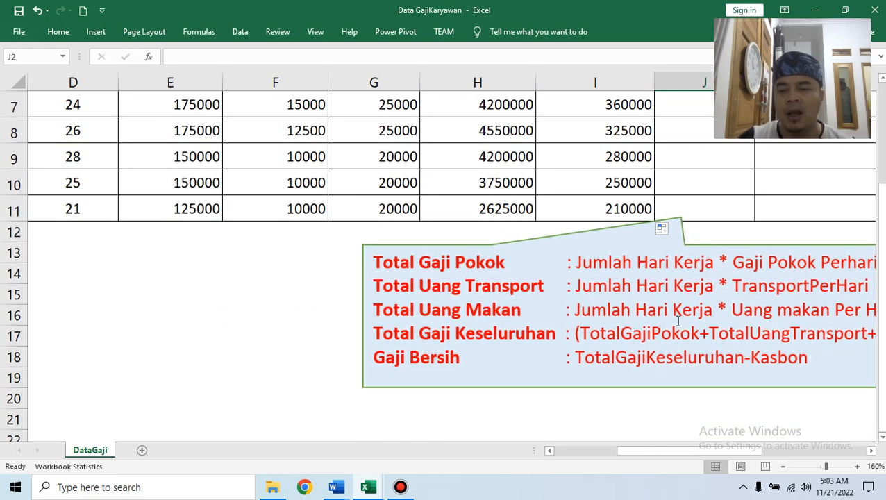
scroll(758, 295, up, 2)
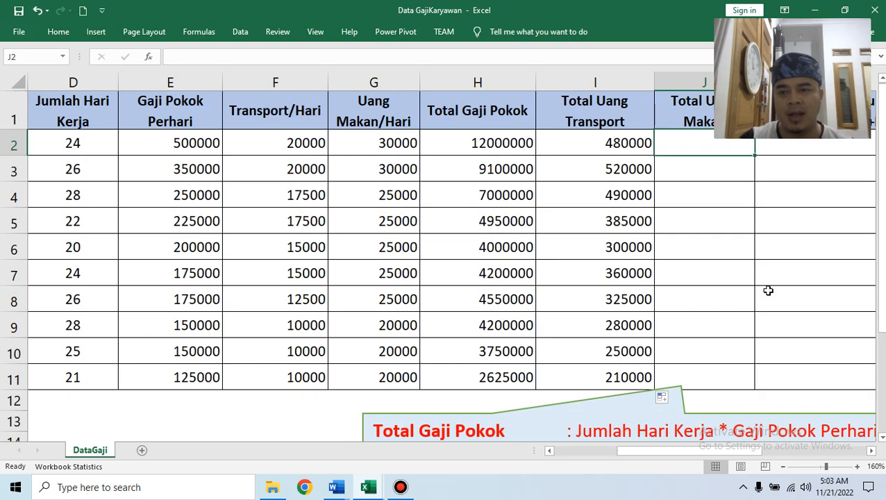
Build =D2*G2 in J2 and fill it down to J11, giving 720000 through 420000.
text(=)
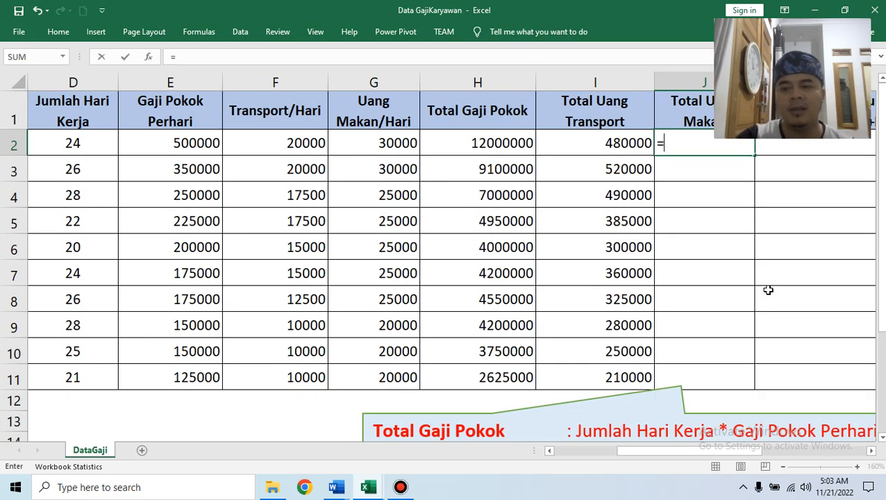
click(62, 148)
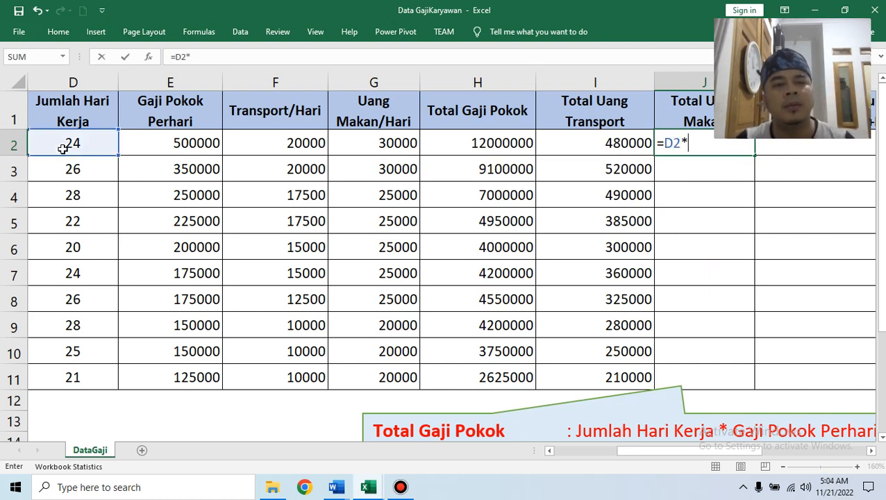
text(*G2)
key(Return)
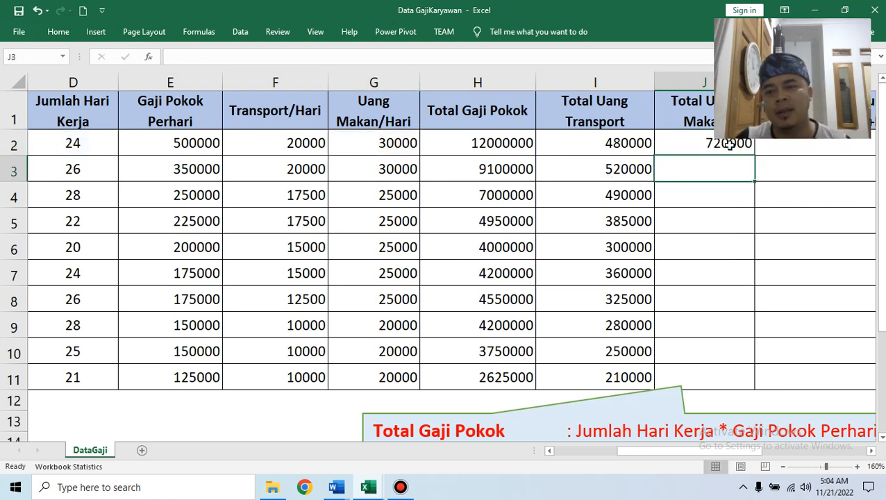
click(694, 147)
drag(754, 156, 767, 384)
drag(707, 452, 762, 453)
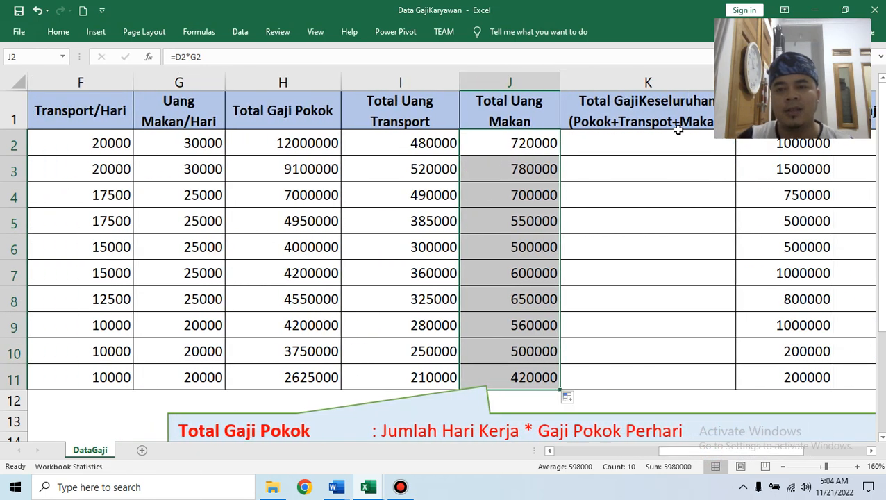
scroll(652, 260, down, 2)
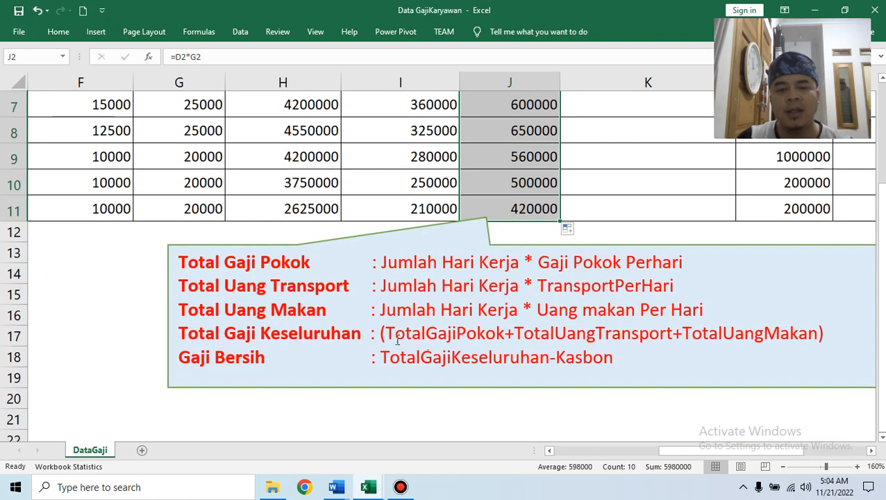
Review the overall-salary formula note and the formulas behind the three total columns.
drag(385, 338, 536, 336)
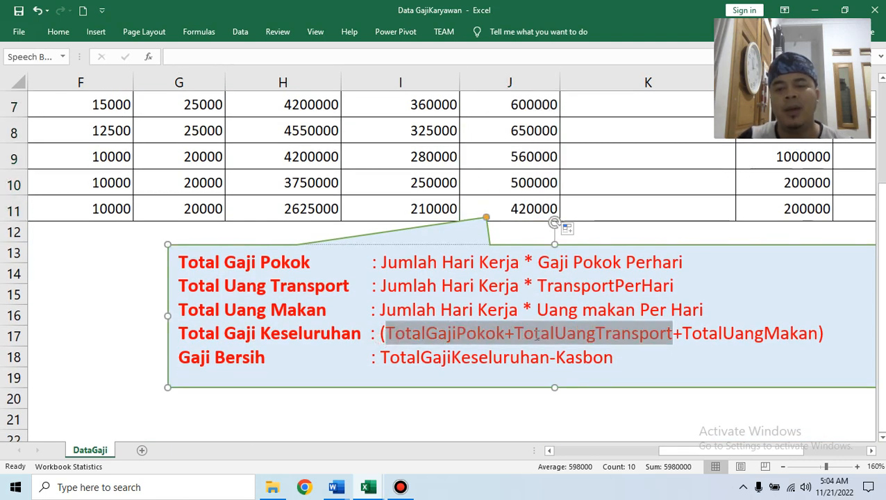
key(shift+End)
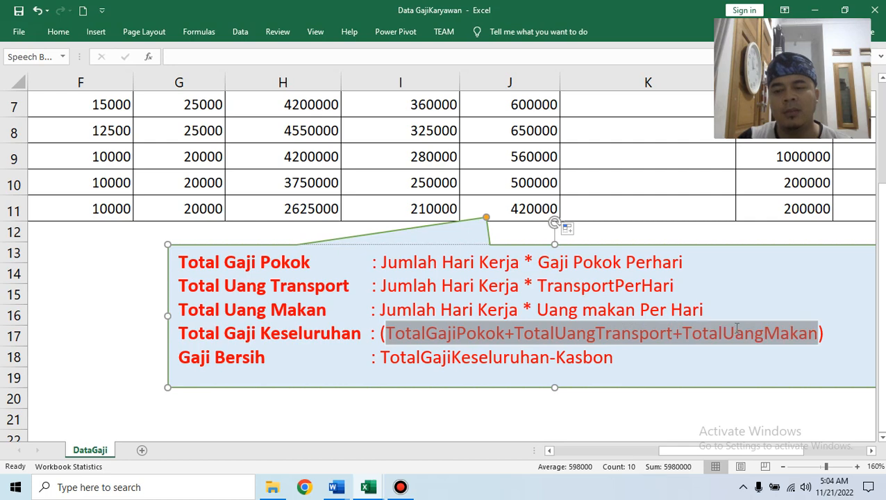
scroll(629, 248, up, 2)
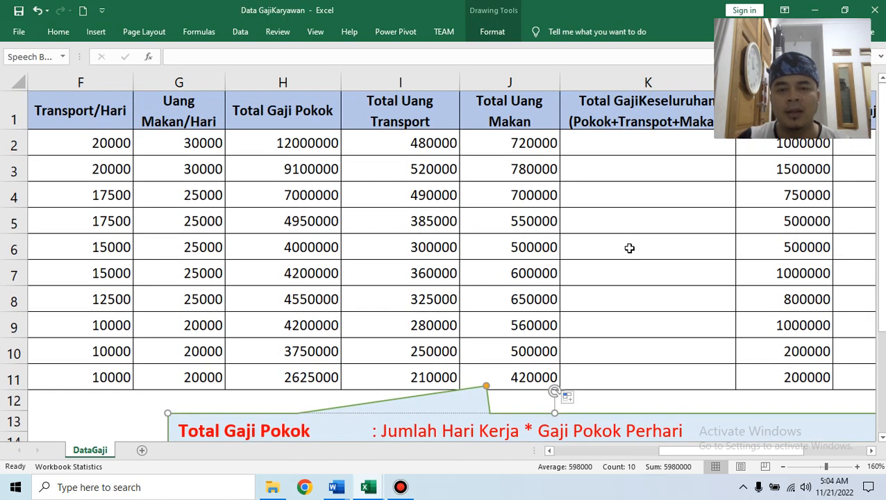
click(324, 139)
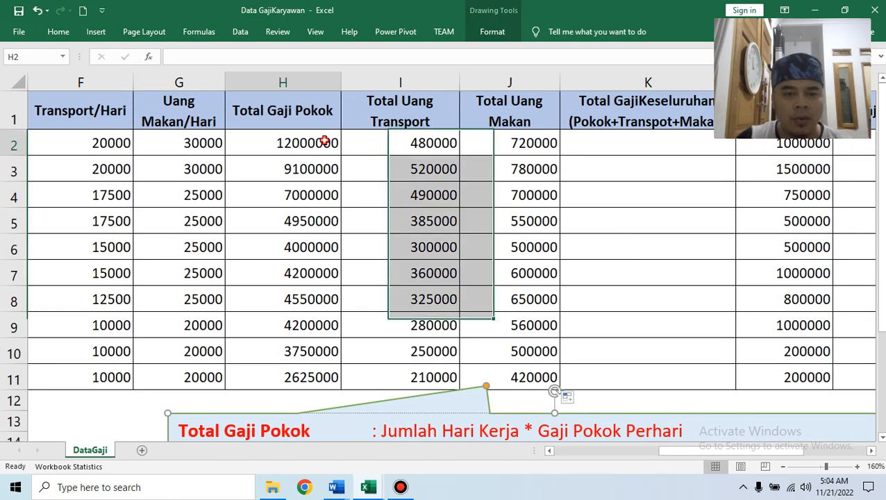
click(404, 144)
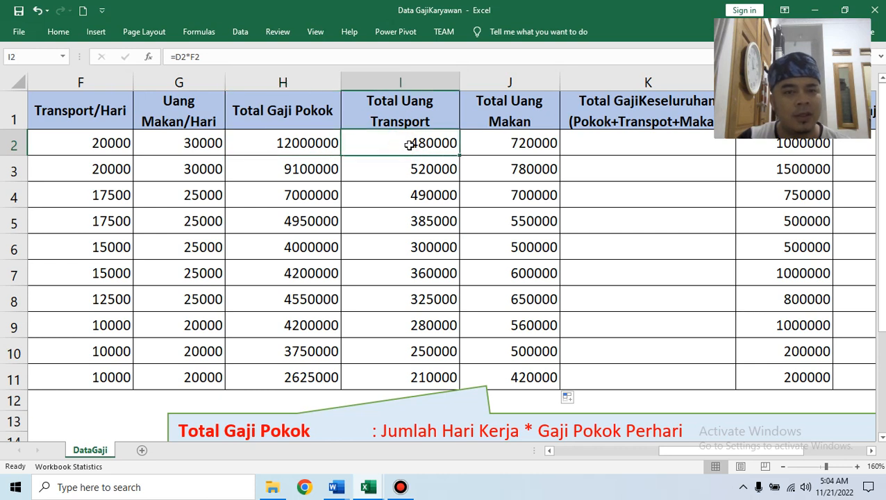
click(507, 146)
Enter =H2+I2+J2 in K2 and fill it down to K11.
click(608, 139)
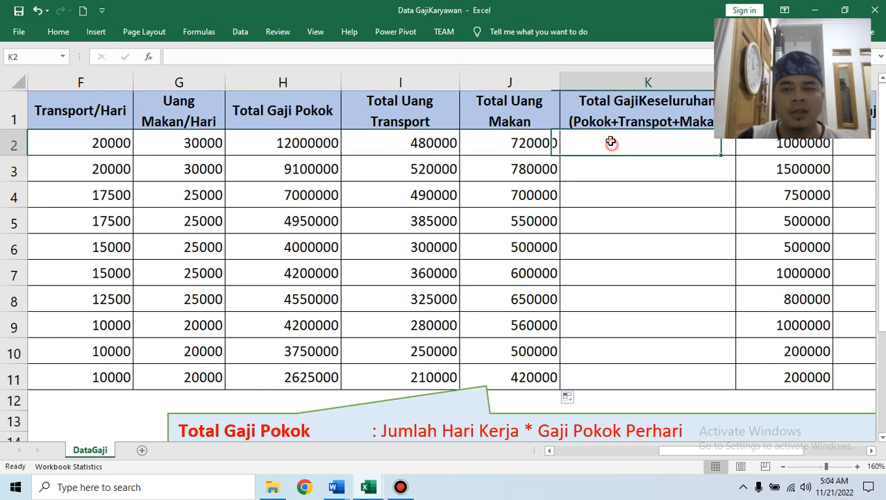
text(=)
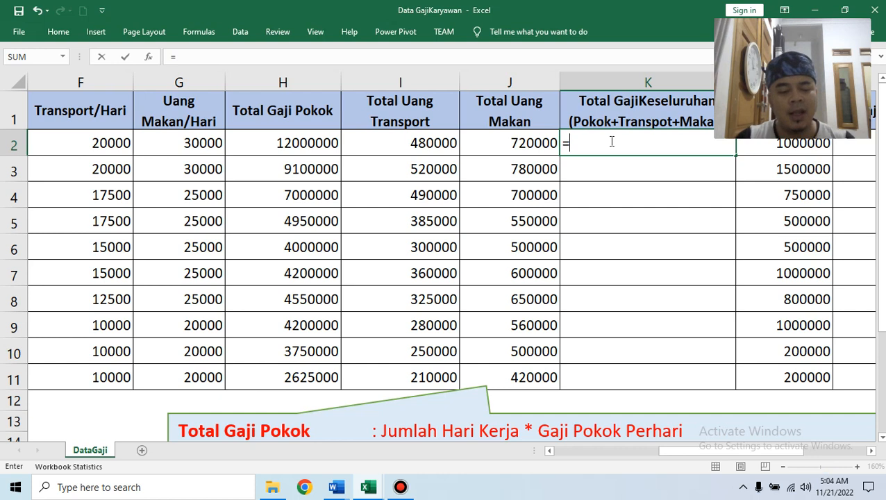
text(H2+I2)
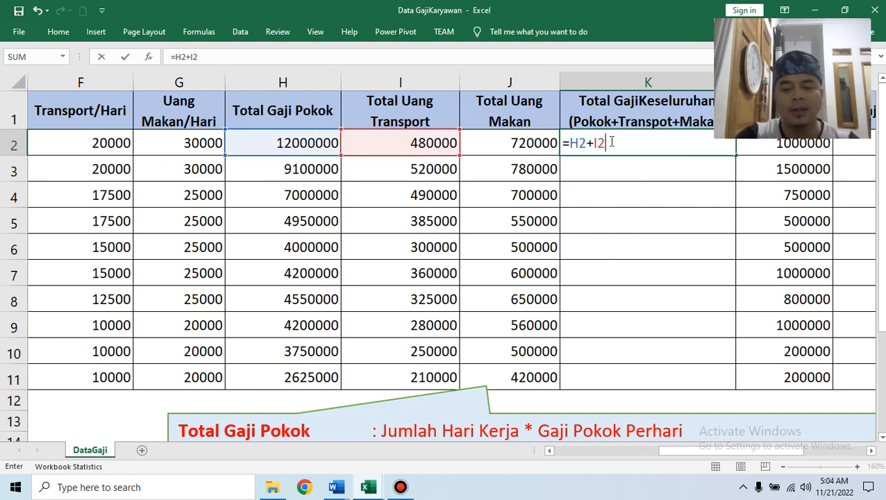
text(+J)
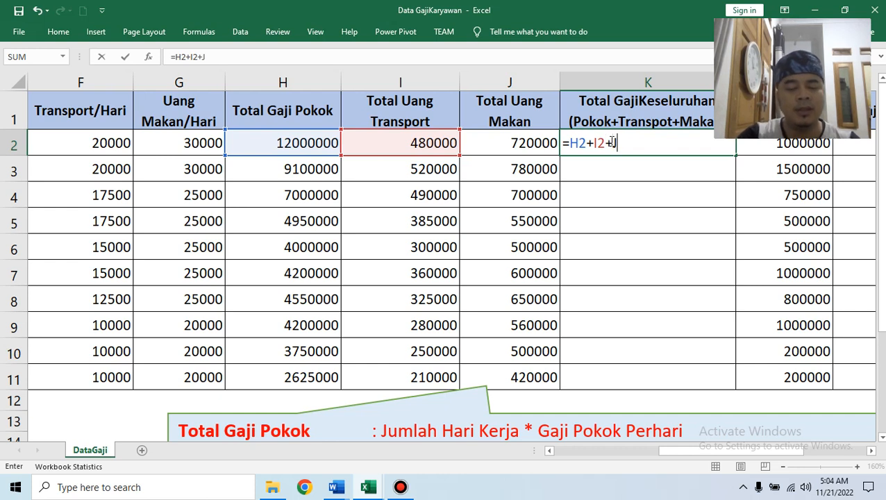
text(2)
key(Return)
click(610, 141)
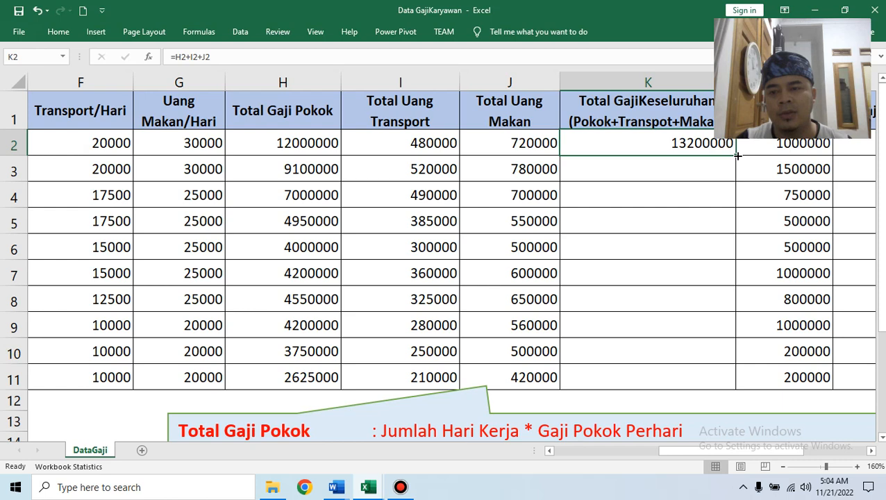
drag(738, 156, 712, 392)
click(872, 451)
click(872, 451)
click(872, 451)
Inspect the Kasbon column values before writing the net pay formula.
click(611, 144)
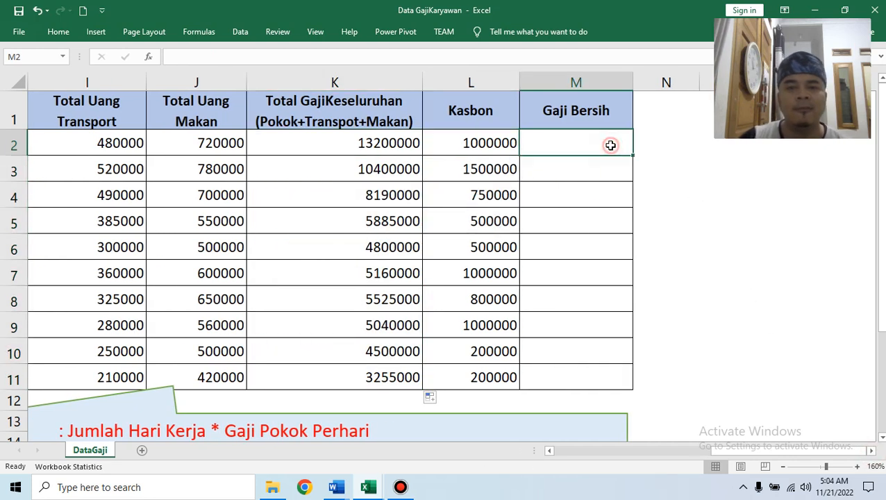
click(481, 81)
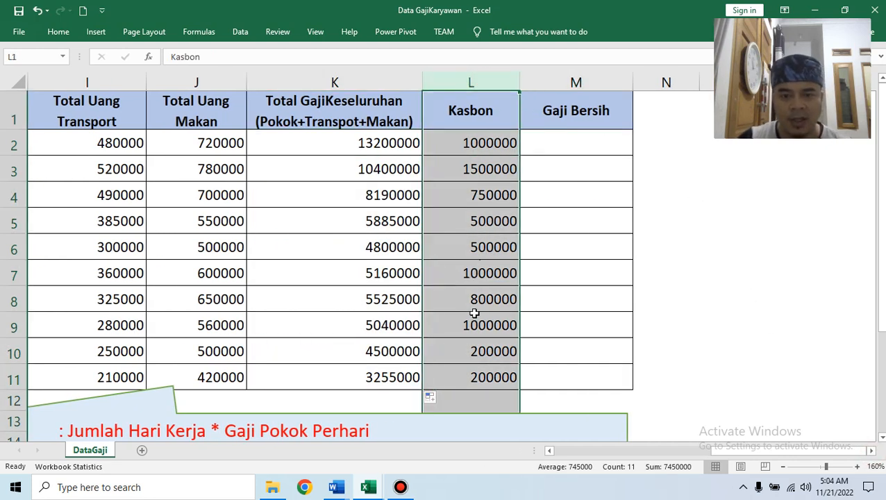
scroll(486, 327, down, 3)
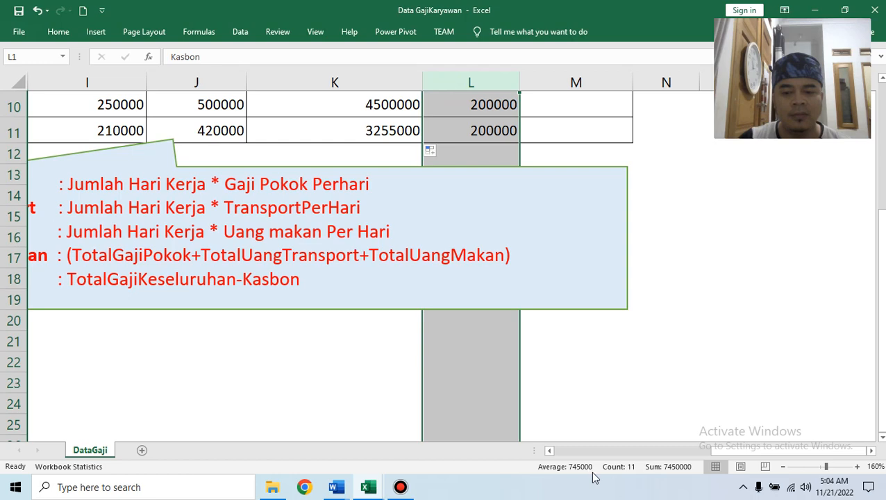
click(550, 451)
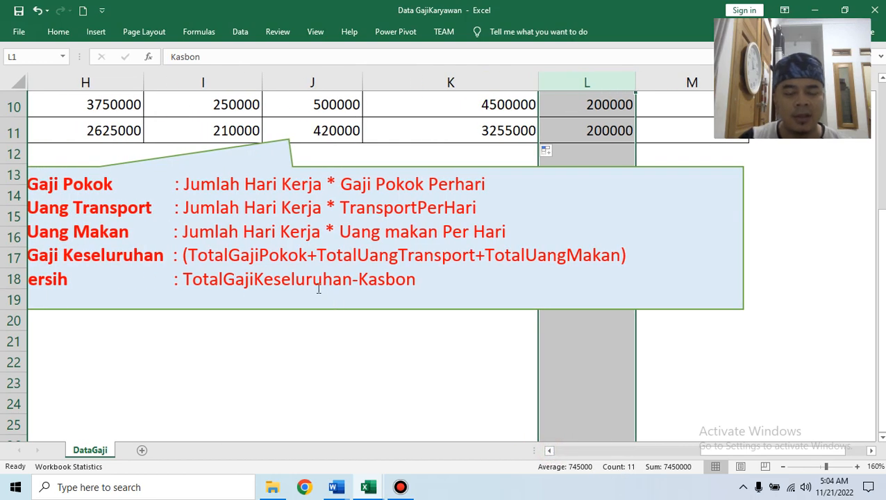
scroll(580, 263, up, 3)
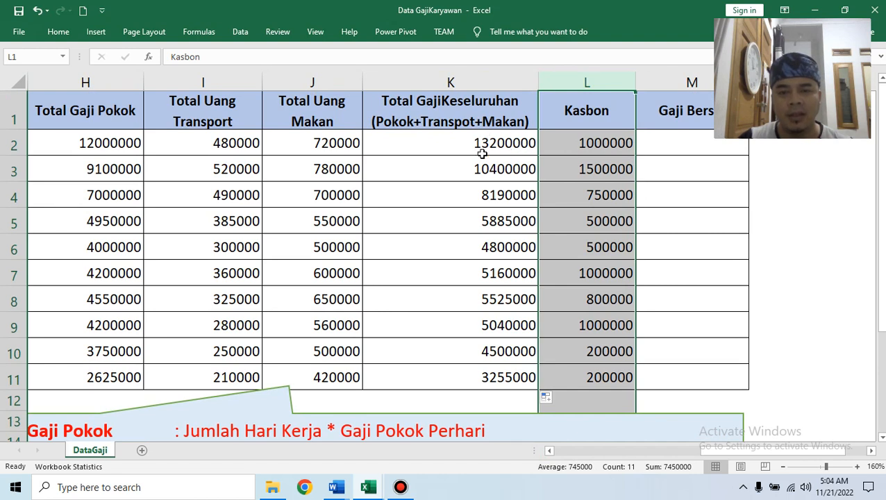
Enter =K2-L2 in M2 and fill it down to M11.
click(647, 148)
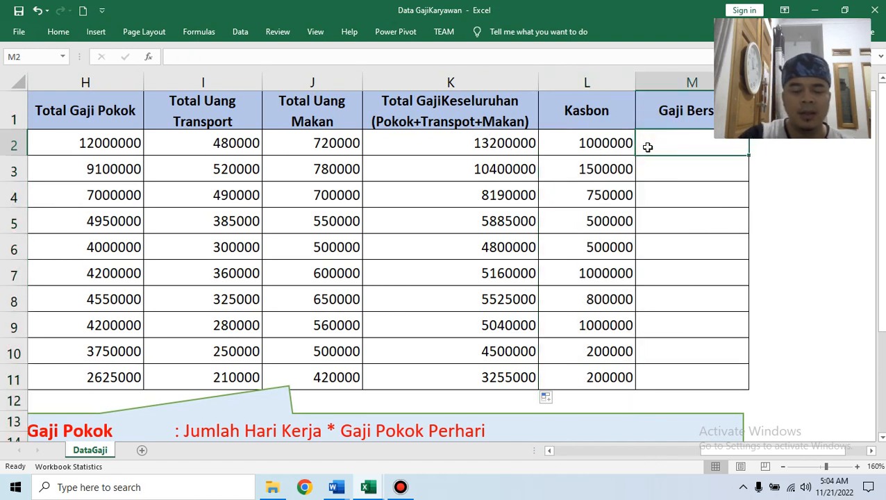
text(K2)
key(BackSpace)
key(BackSpace)
text(-=K)
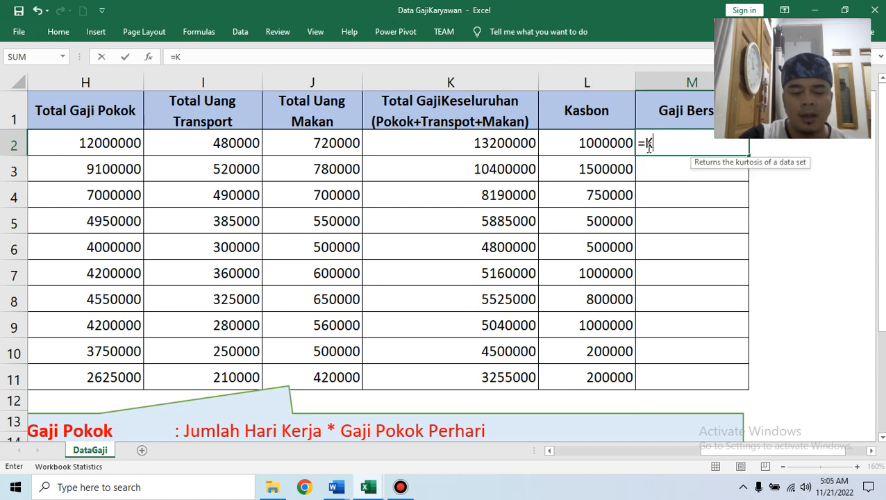
text(2-L2)
key(Return)
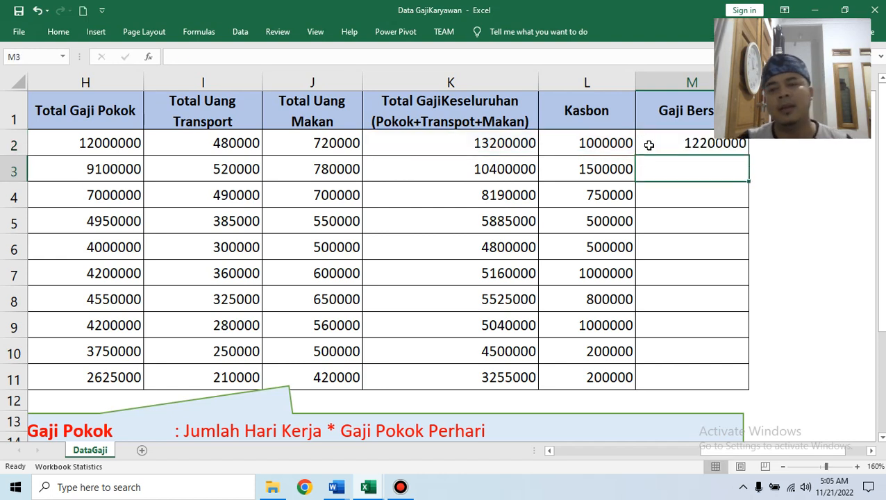
click(649, 143)
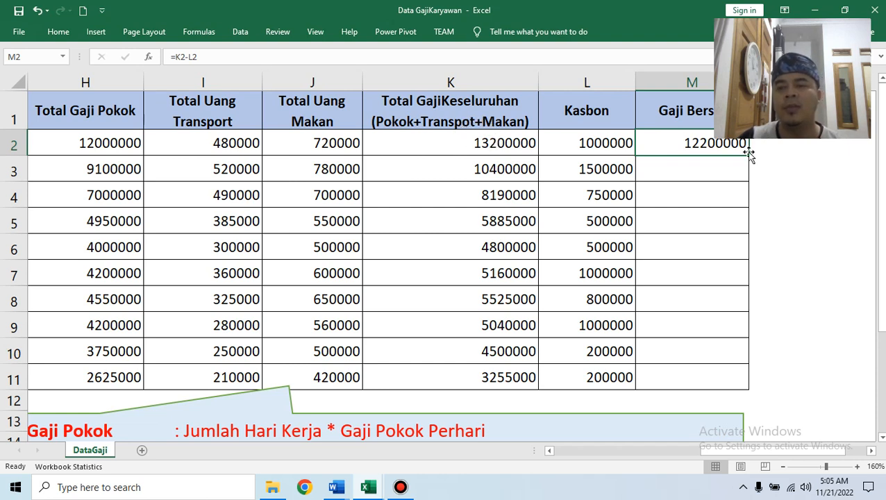
drag(750, 155, 755, 382)
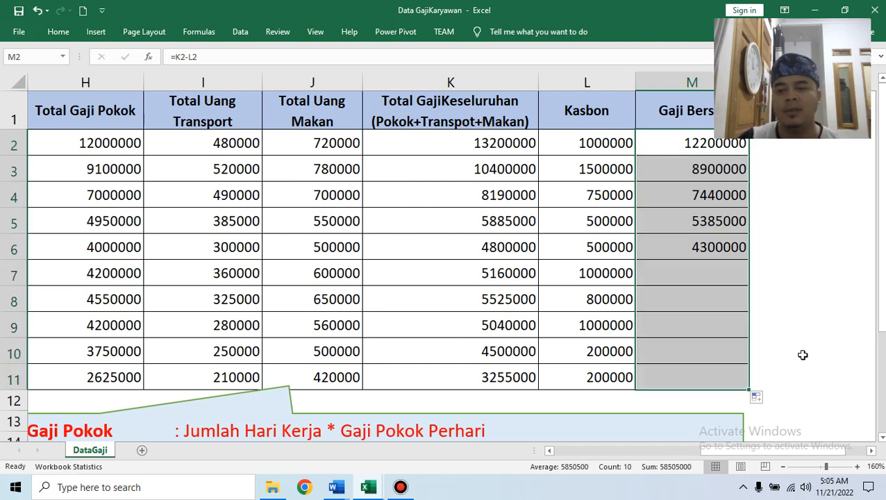
drag(819, 456, 777, 450)
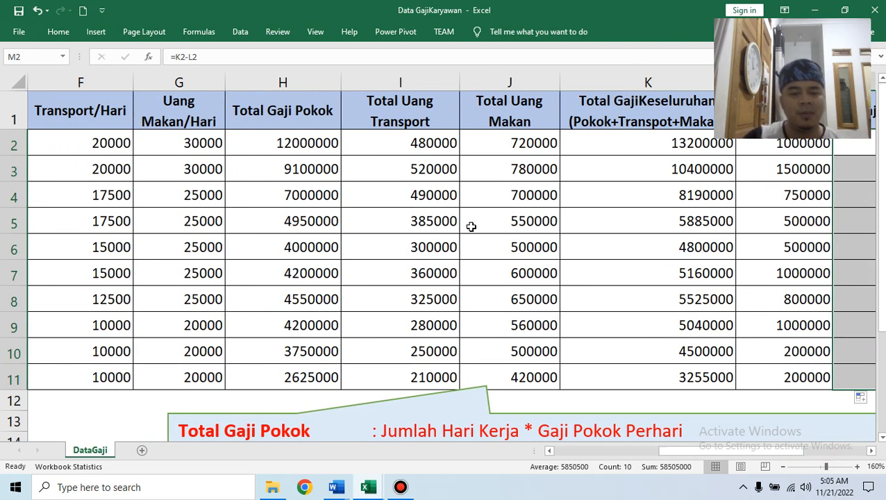
click(335, 487)
Check item 3's expected results table in Soal Praktek DPPLG, then return to DataGajiKaryawan.
click(187, 427)
scroll(299, 311, down, 5)
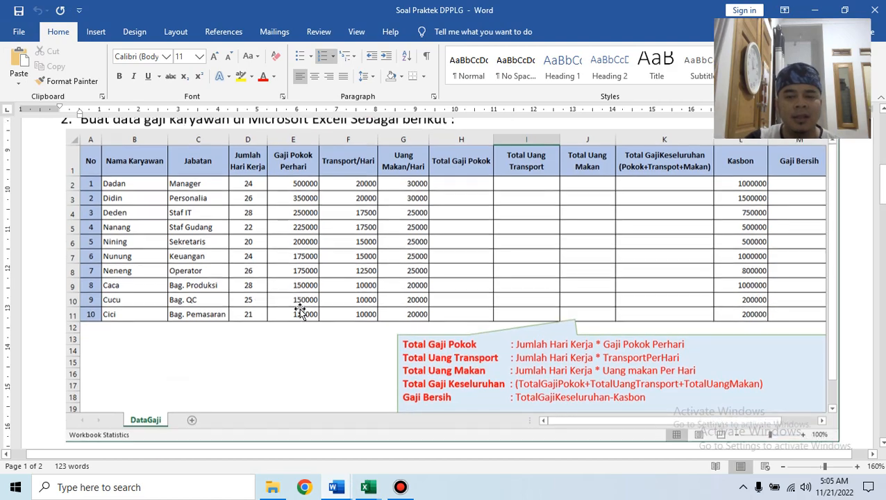
scroll(298, 313, down, 2)
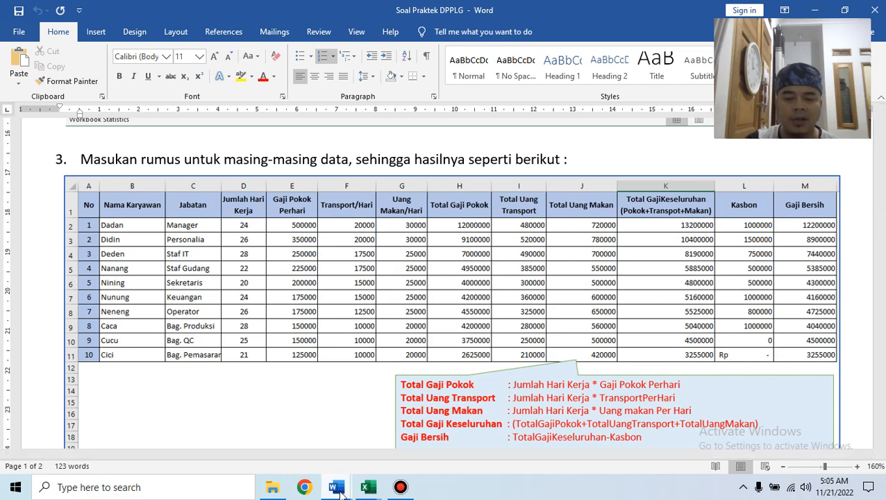
mouse_move(370, 488)
click(371, 459)
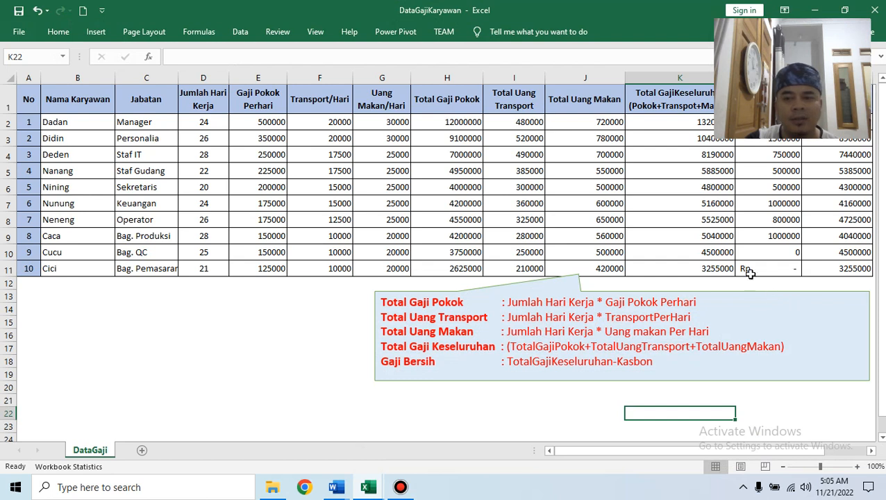
Enter Kasbon 1000000 in L10 and 150,000 in L11.
click(770, 252)
text(1000000)
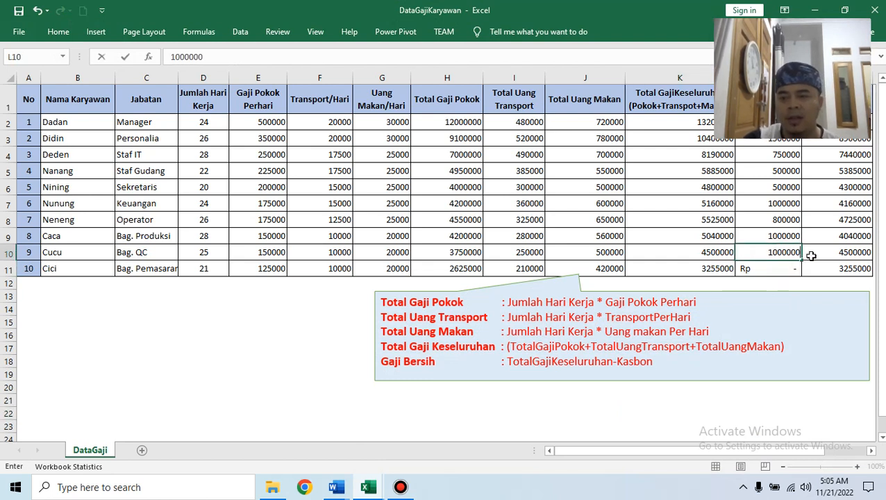
key(Return)
text(150,000)
key(Return)
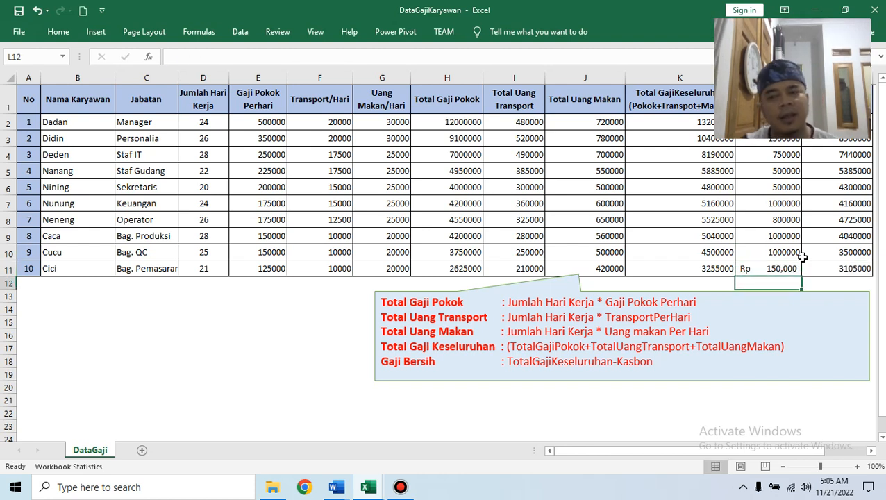
Save the workbook as DataGajiKaryawan in D:\DATA X PPLG 3 and restore the Excel window.
click(14, 31)
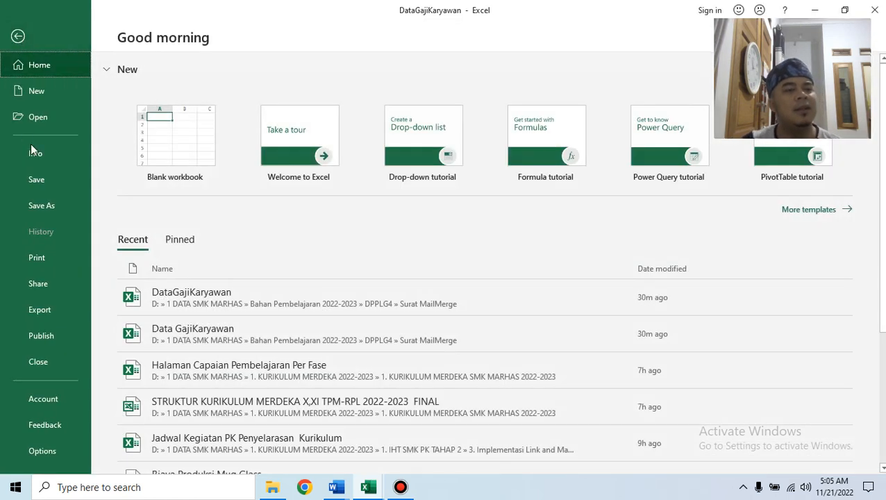
click(48, 205)
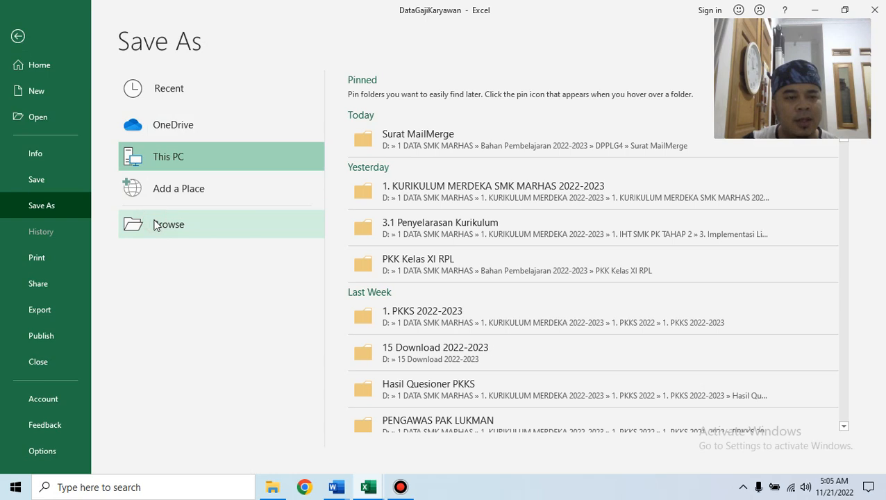
click(156, 226)
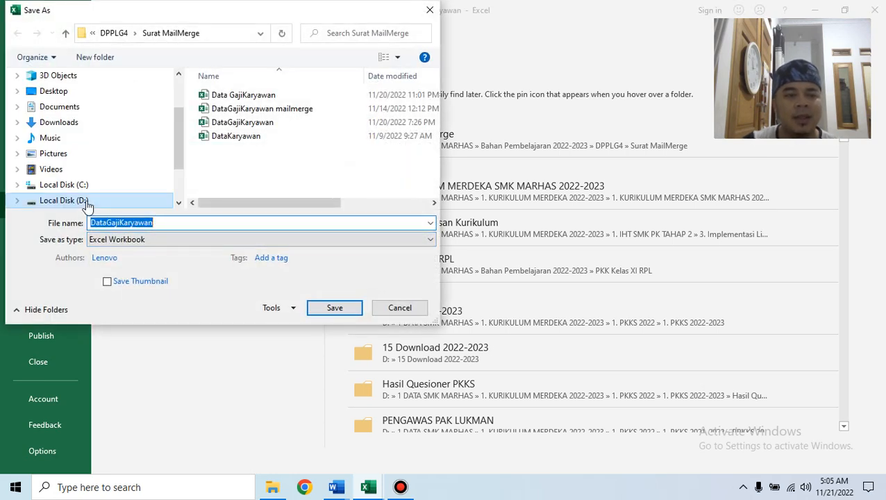
click(83, 201)
scroll(299, 150, down, 5)
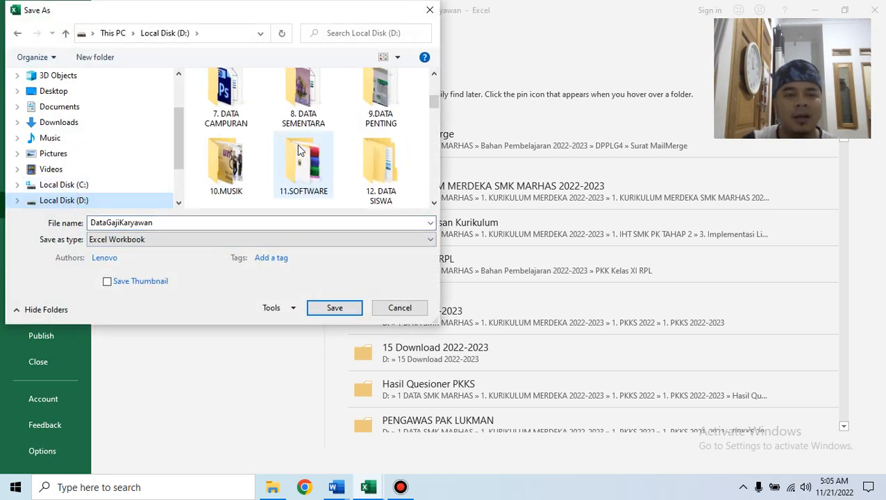
scroll(298, 150, down, 3)
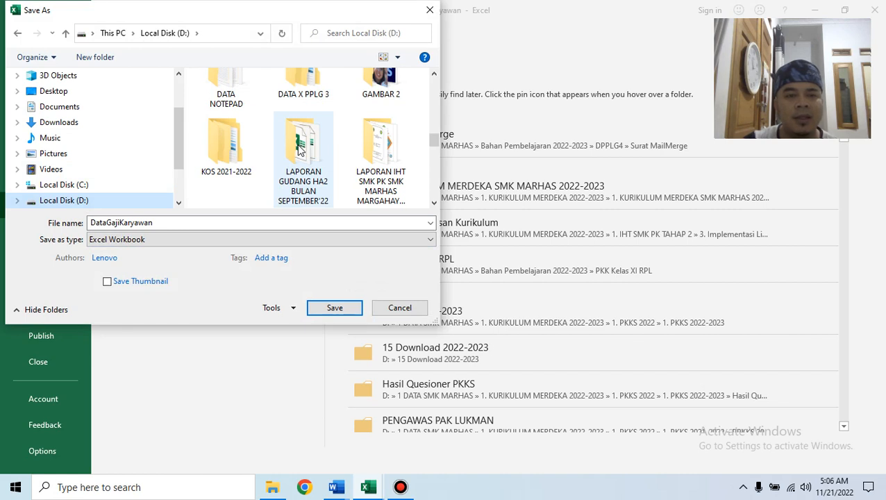
scroll(300, 151, up, 1)
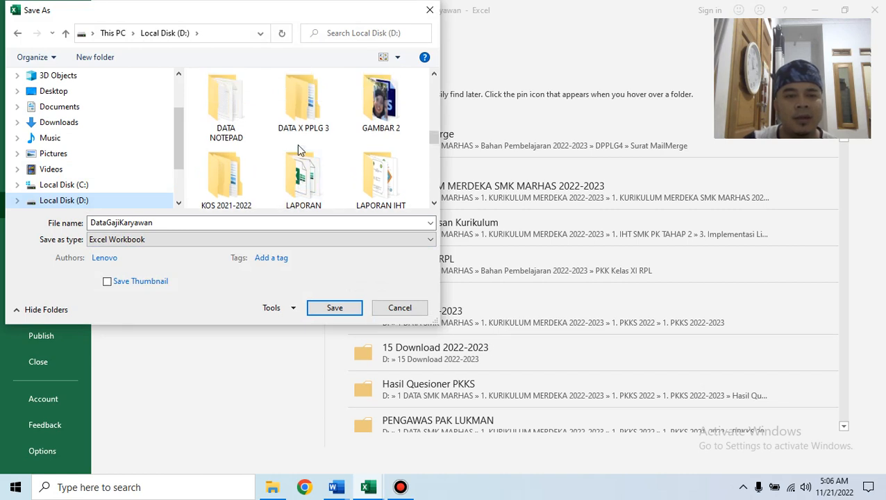
double_click(310, 137)
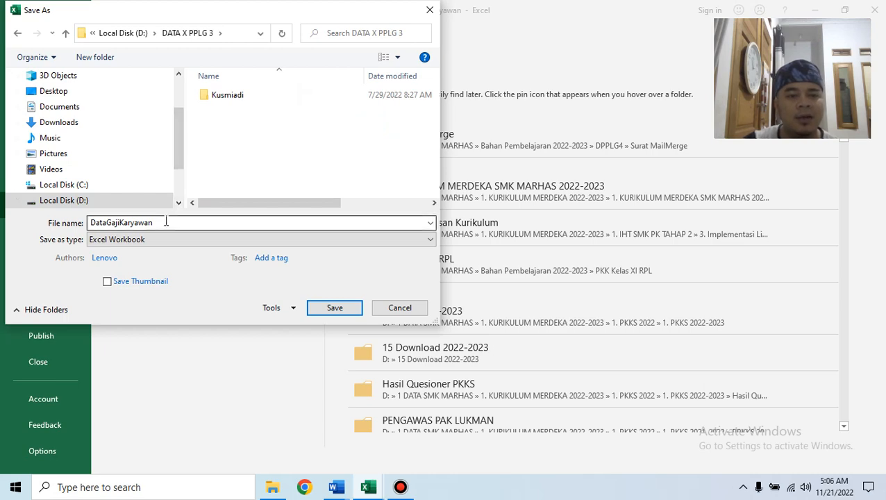
click(334, 307)
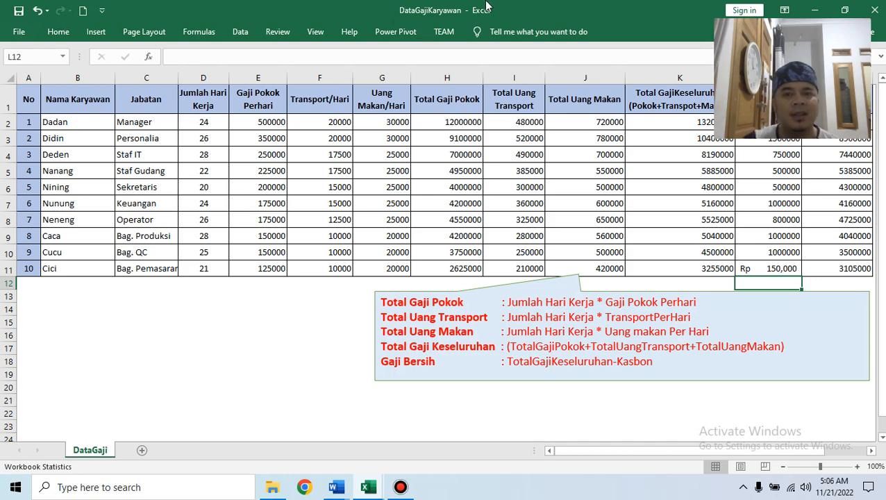
double_click(405, 5)
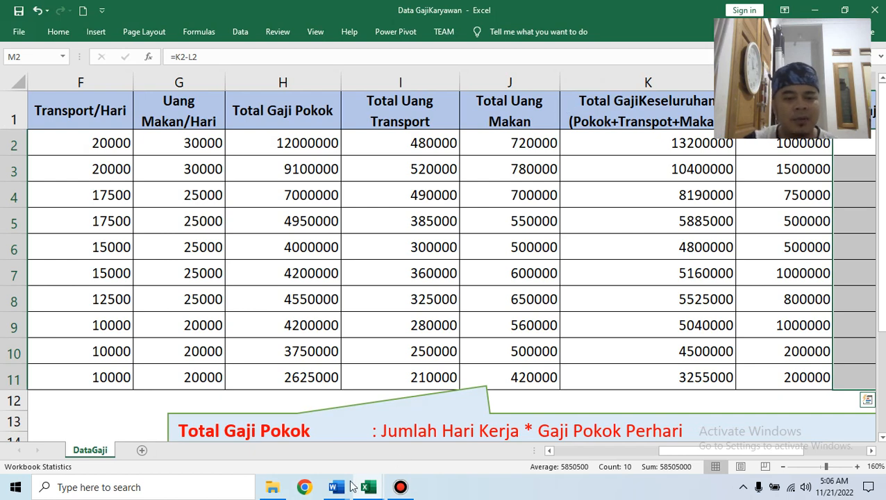
Scroll through Soal Praktek DPPLG to view task 5's slip-gaji table format.
mouse_move(351, 486)
mouse_move(380, 441)
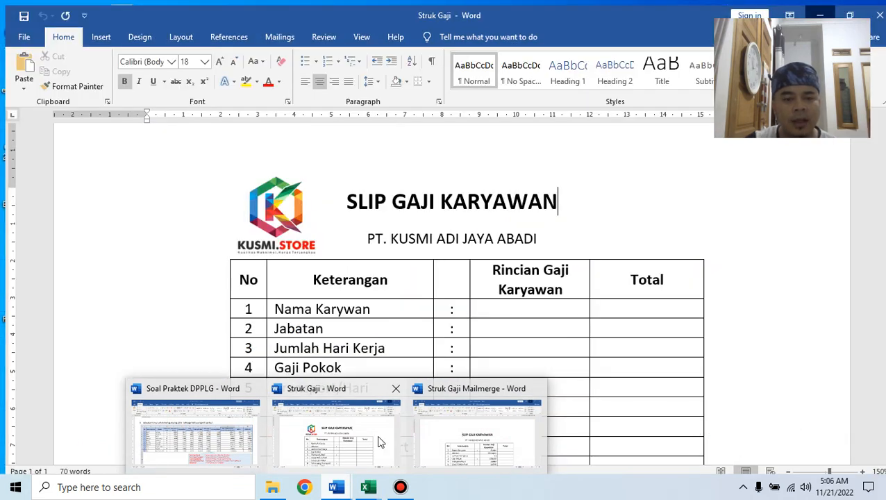
click(236, 447)
scroll(546, 281, down, 5)
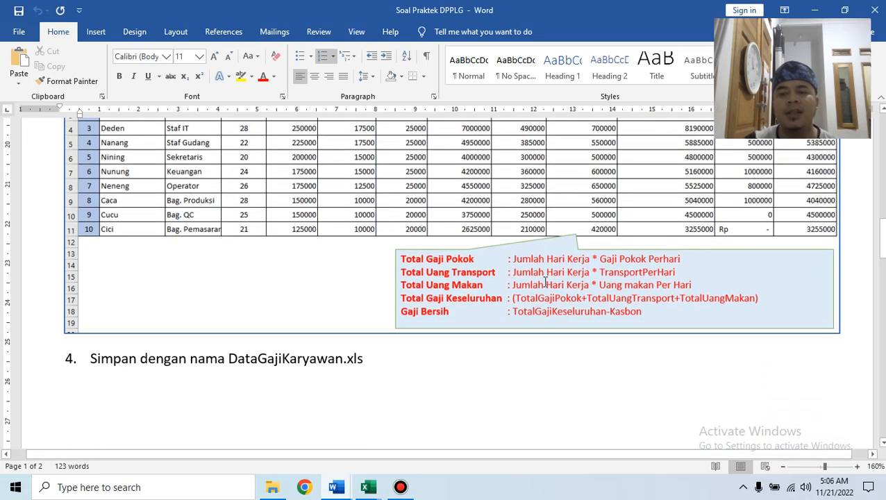
scroll(545, 281, up, 5)
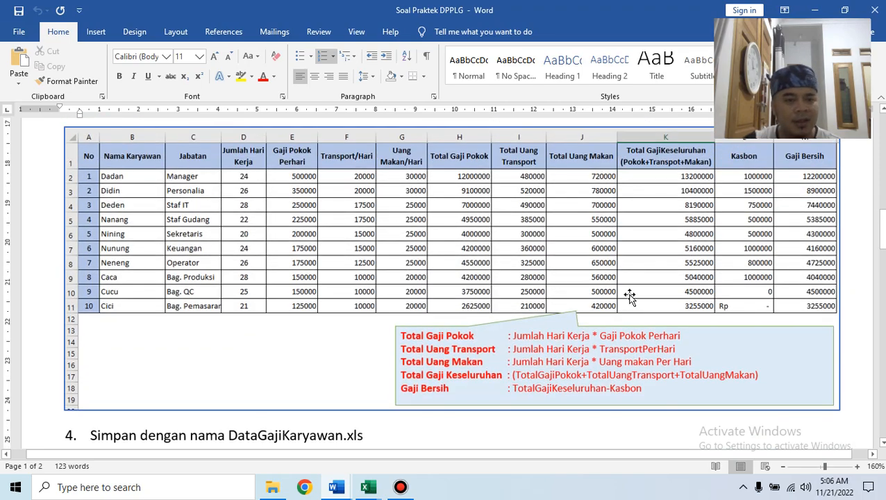
scroll(629, 296, up, 3)
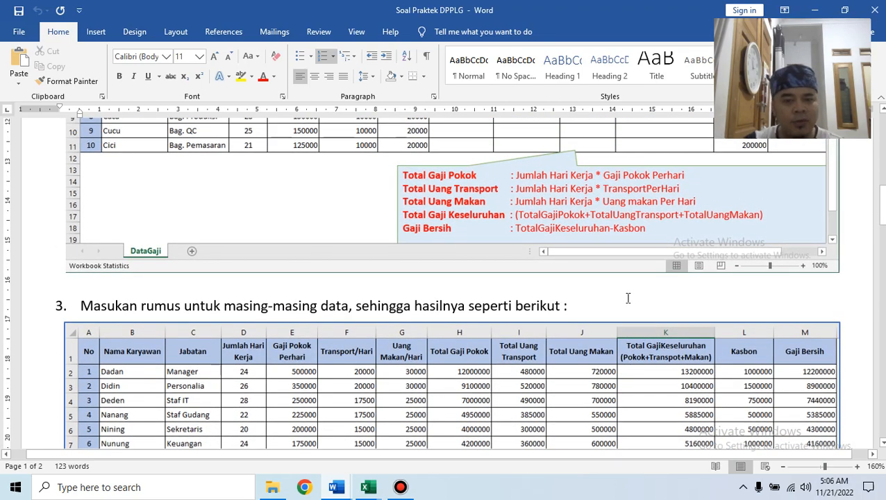
scroll(514, 353, down, 3)
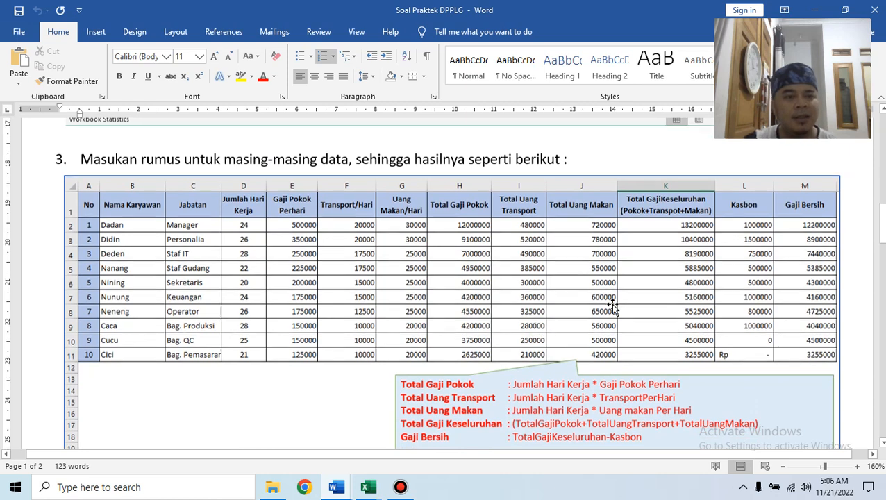
scroll(614, 305, down, 10)
scroll(614, 305, down, 4)
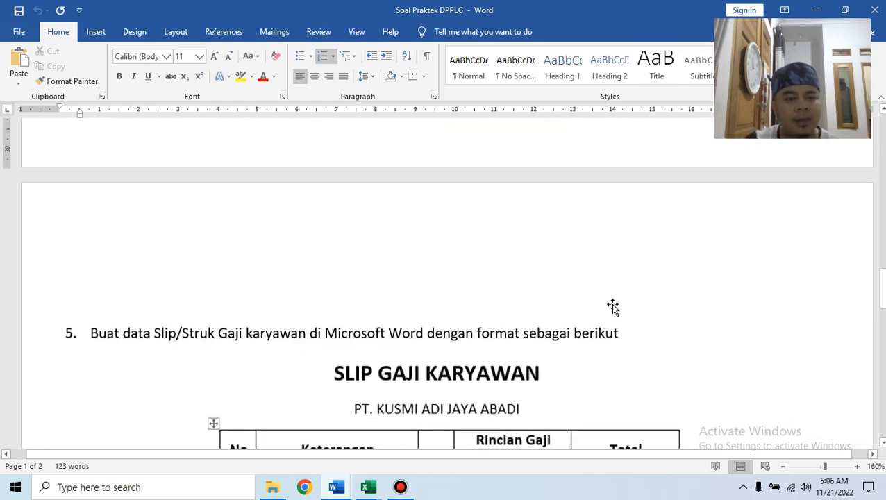
scroll(614, 305, down, 1)
scroll(614, 306, down, 2)
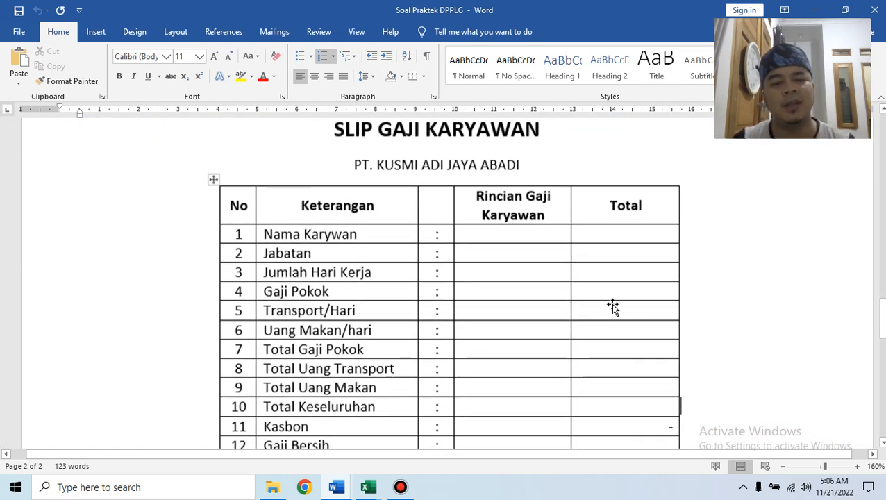
scroll(611, 303, up, 1)
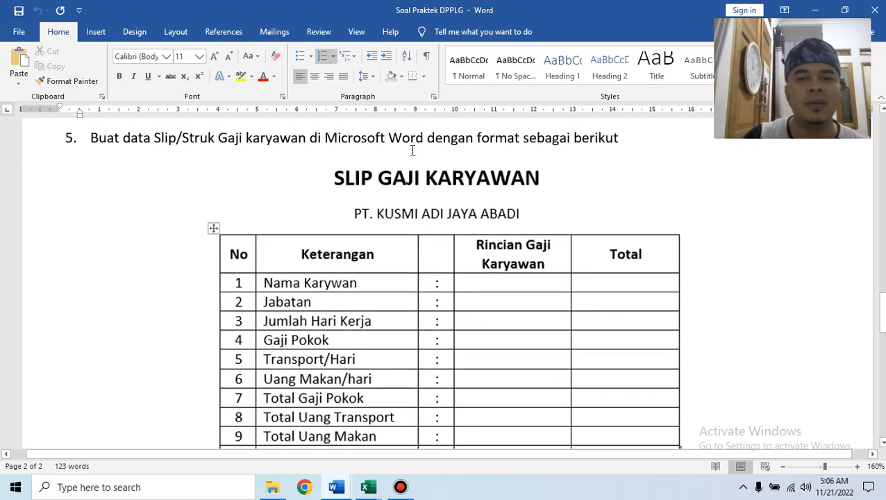
Bring up Word's File backstage home page listing recent documents.
click(326, 141)
click(340, 490)
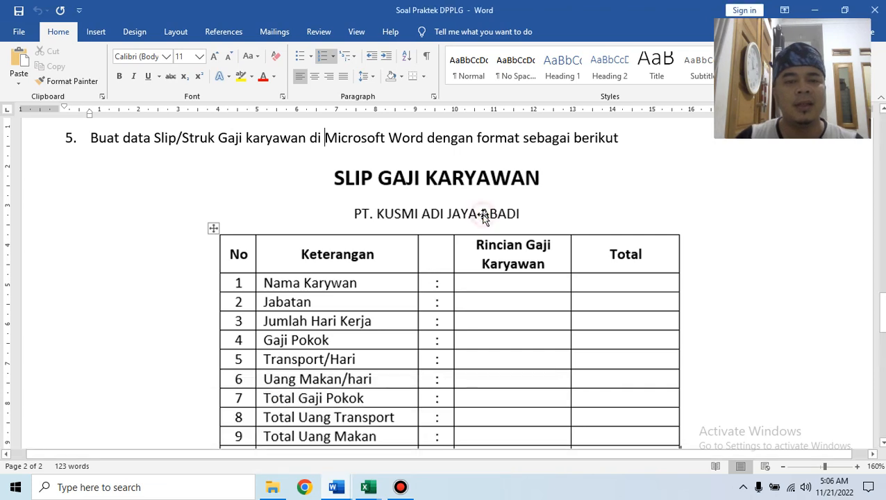
click(18, 31)
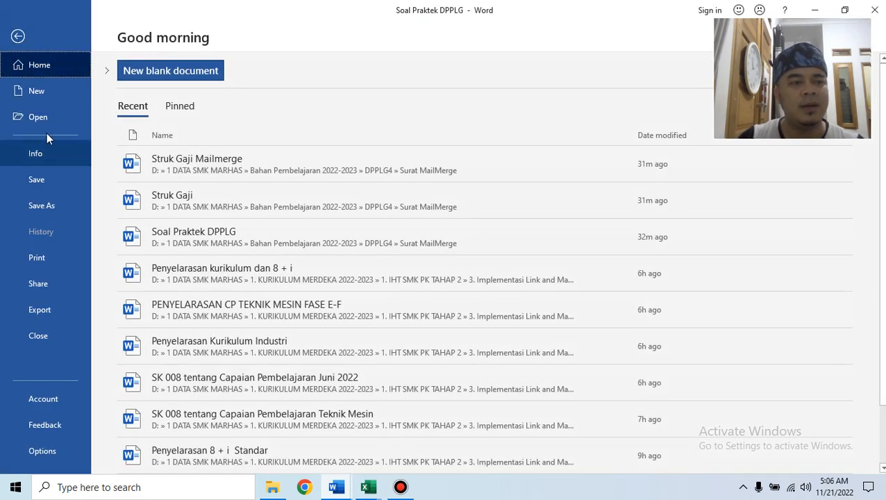
Create a blank document headed SLIP GAJI KARYAWAN and PT. KUSMI JAYA.
click(58, 93)
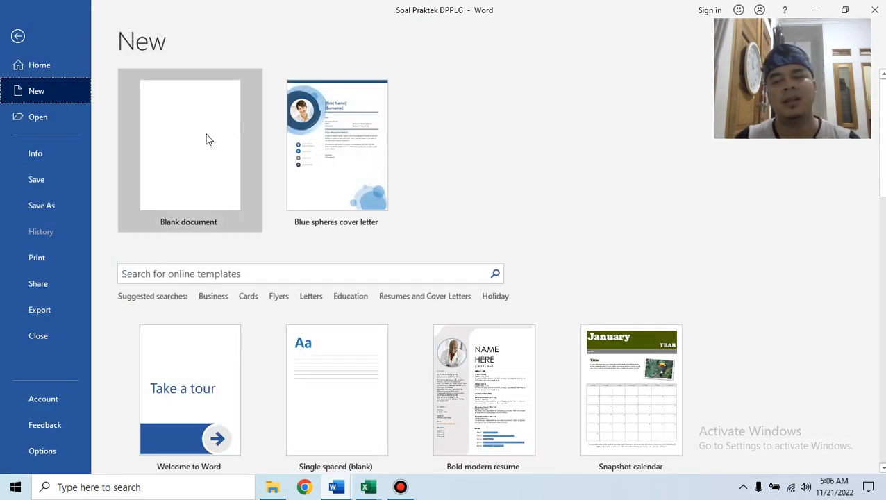
click(207, 120)
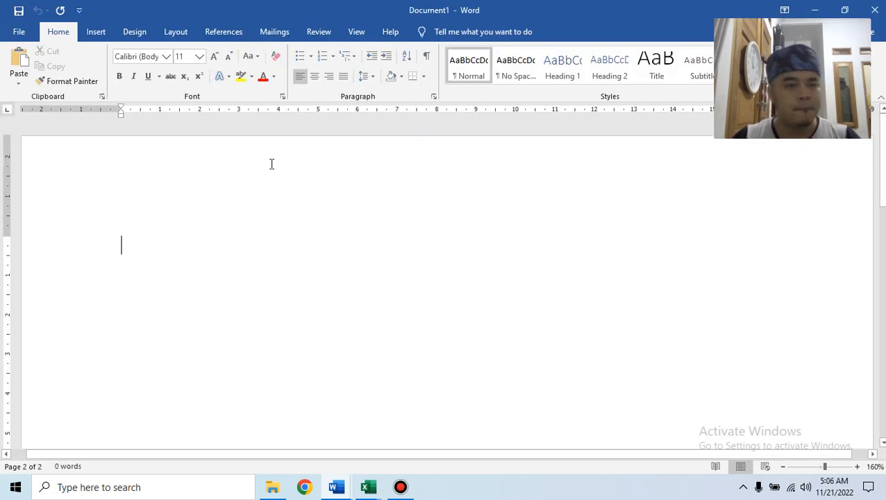
text(SLIP GAJI KARYW)
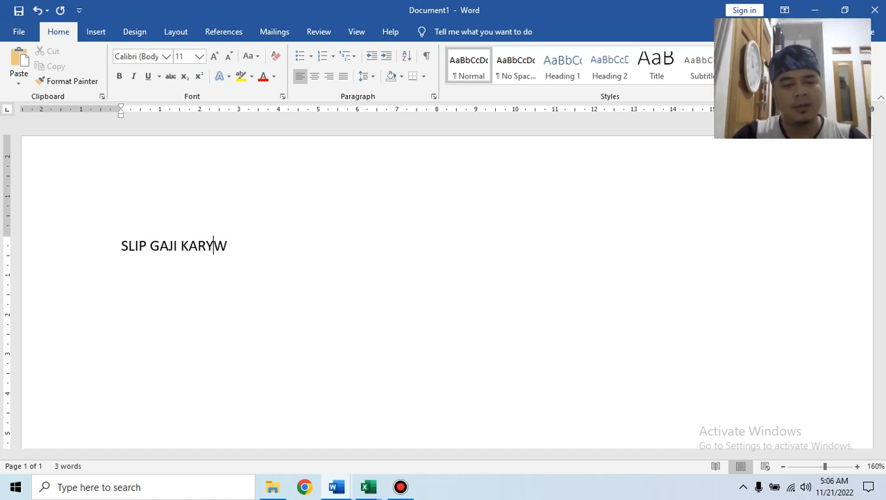
text(AWAN)
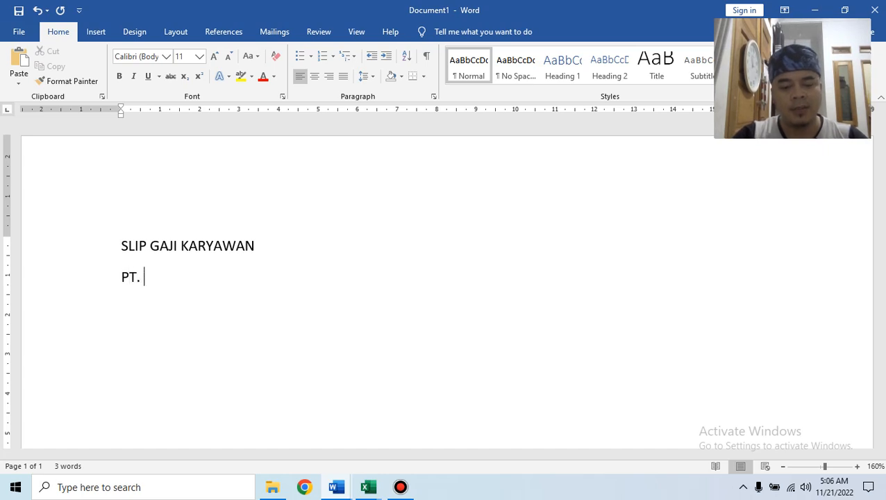
text(KUSMI JA)
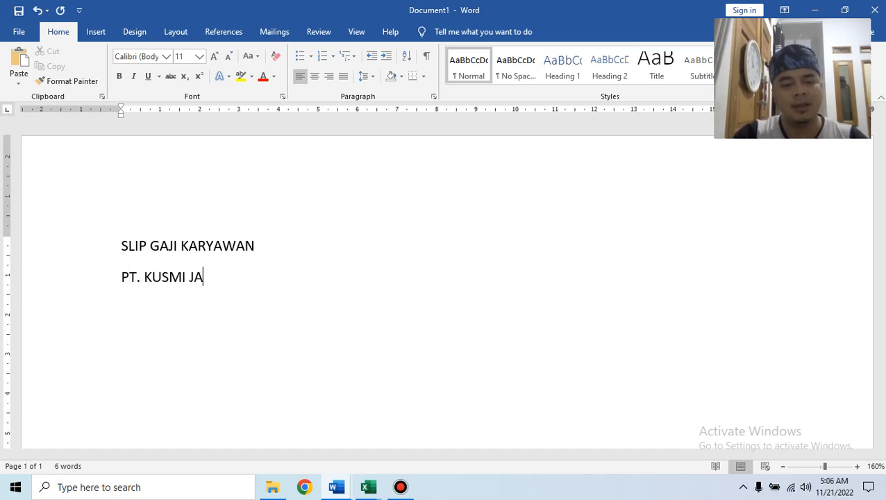
text(YA)
key(Return)
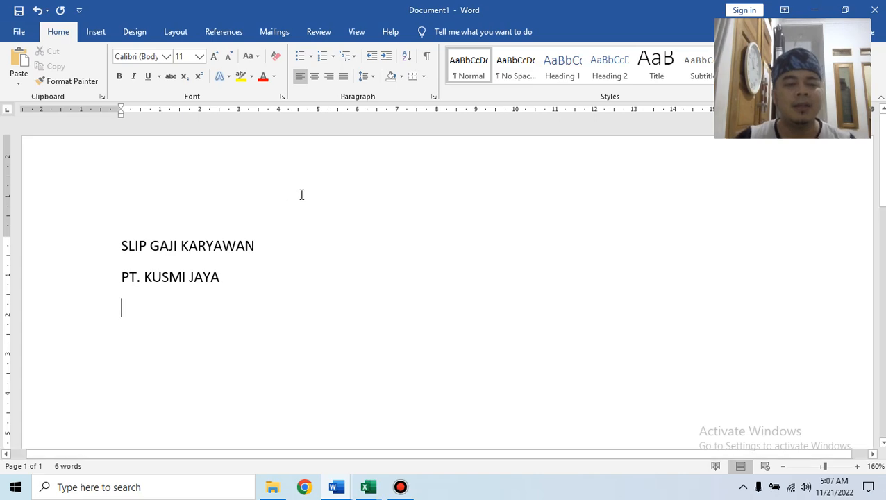
mouse_move(347, 480)
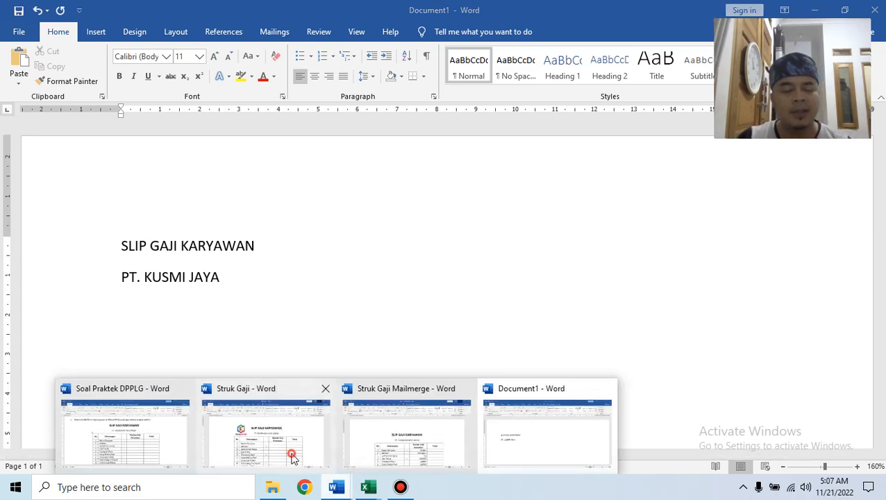
click(292, 457)
scroll(516, 284, down, 4)
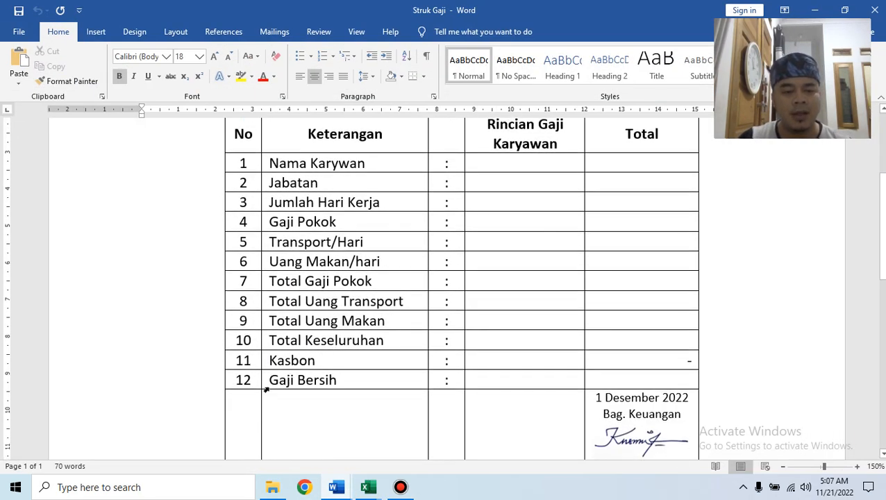
drag(240, 162, 243, 380)
scroll(280, 235, up, 1)
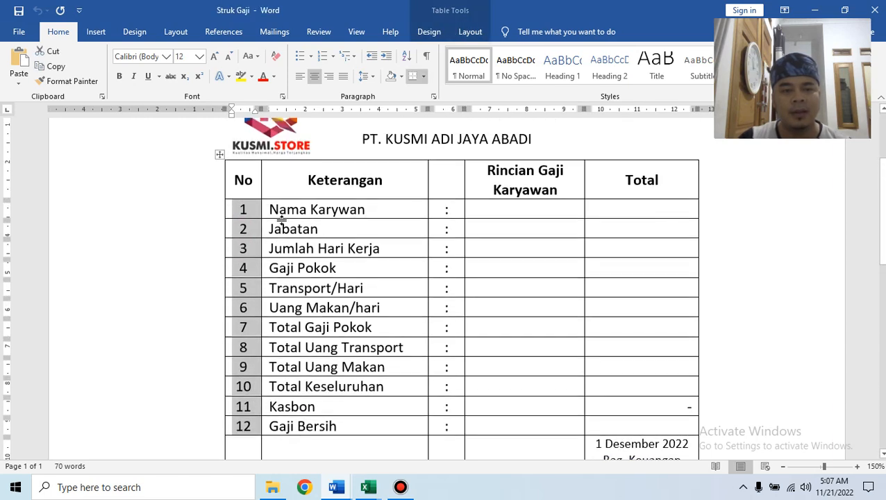
click(252, 205)
scroll(253, 206, down, 3)
click(255, 377)
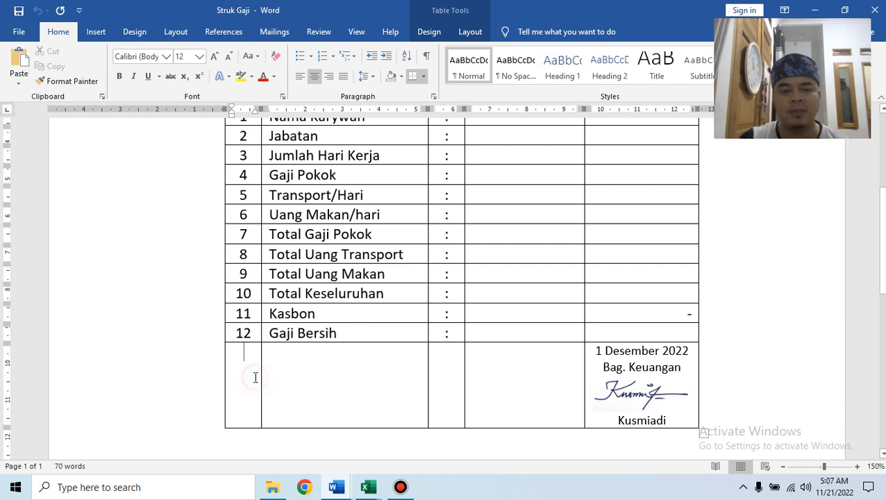
scroll(255, 377, up, 4)
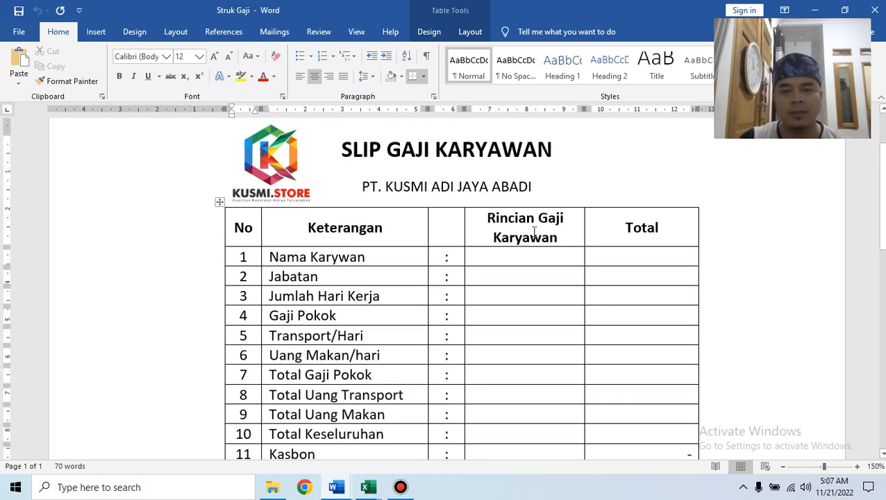
click(336, 488)
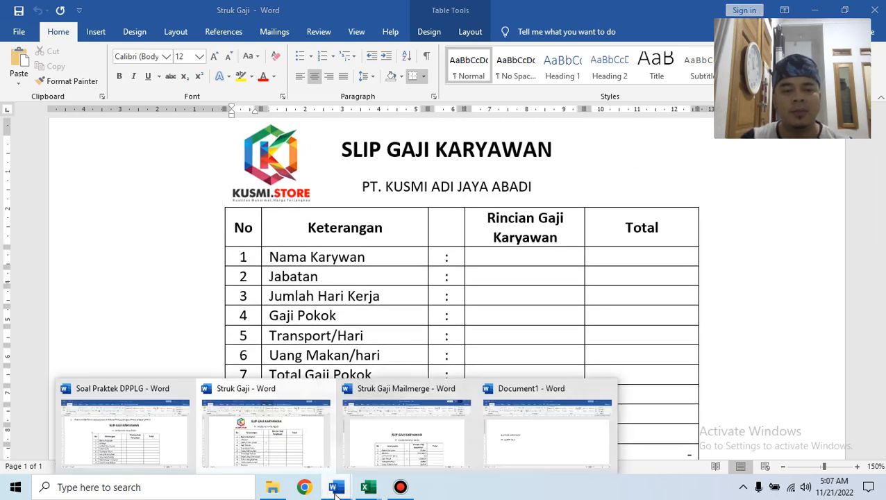
In Document1, insert a table with 5 columns and 14 rows.
click(505, 453)
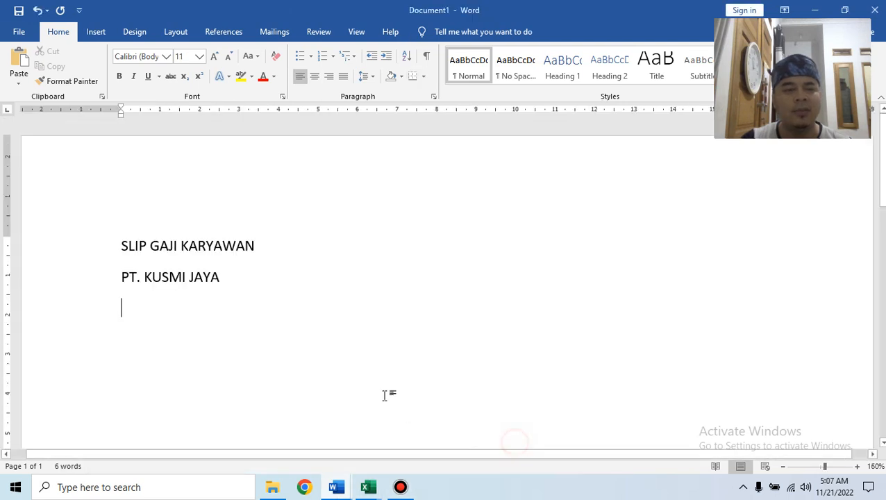
click(95, 37)
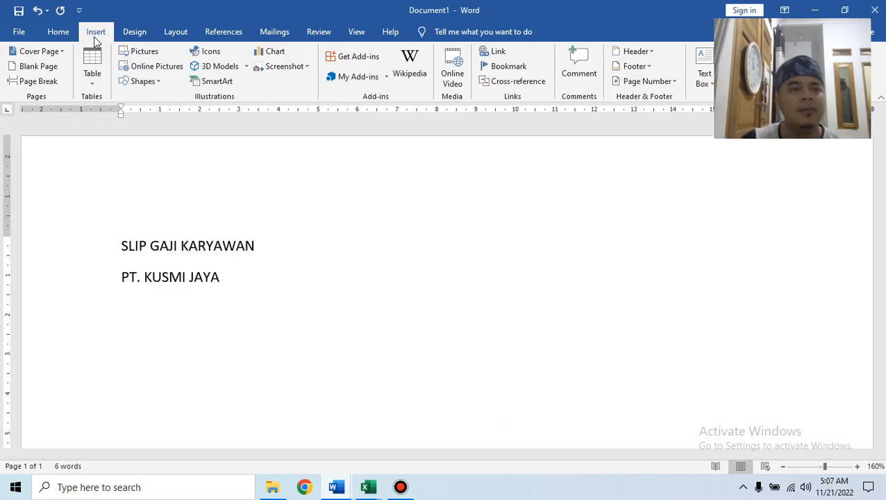
click(98, 82)
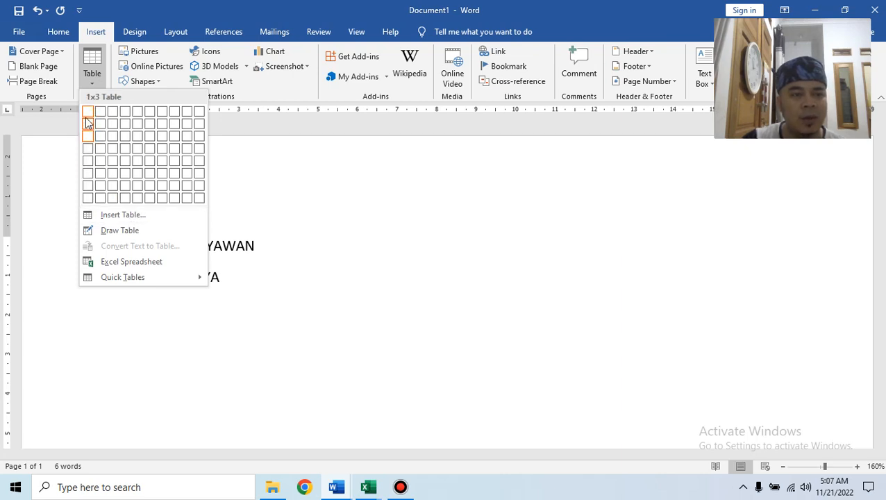
click(104, 215)
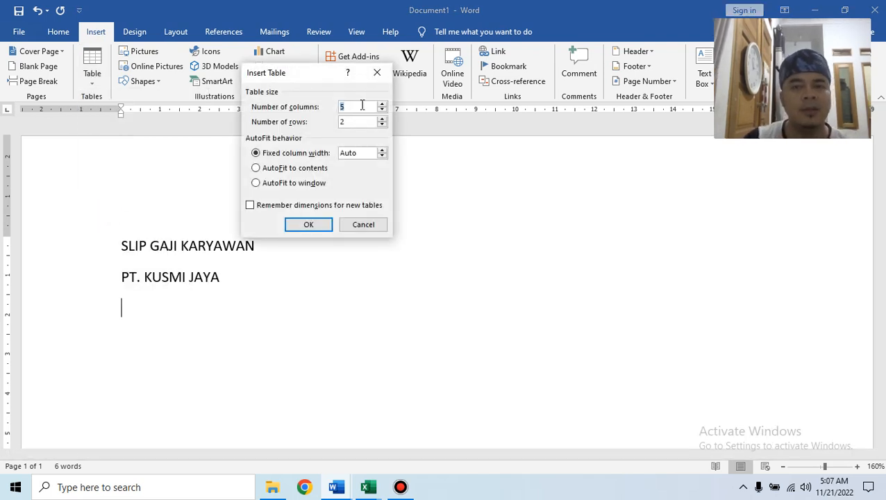
key(Tab)
text(14)
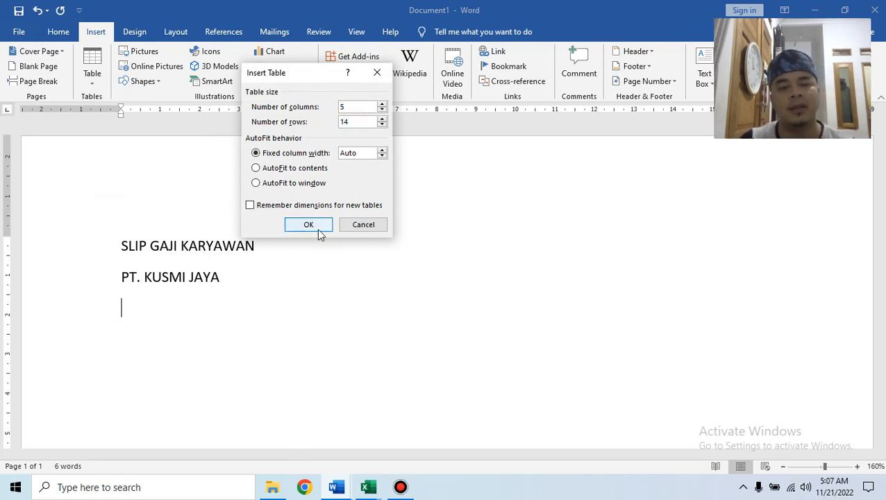
click(318, 229)
Drag column borders to narrow the first four columns, making the third a thin colon column.
scroll(345, 297, down, 1)
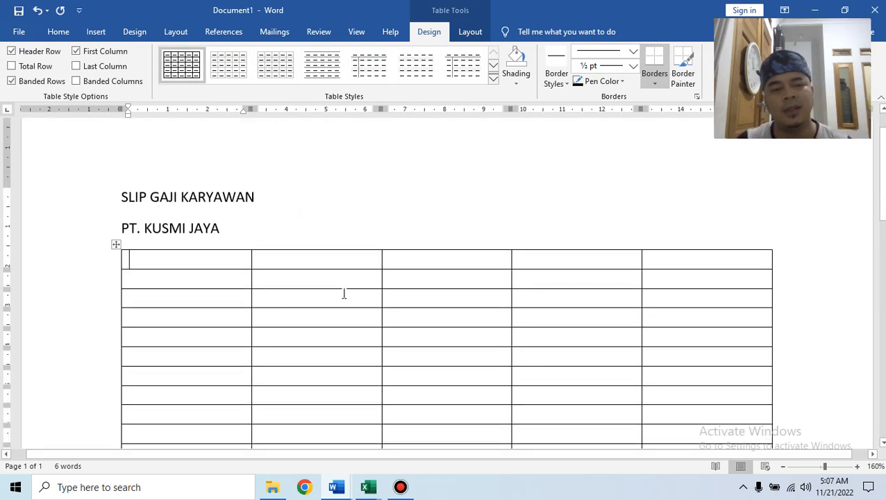
click(337, 297)
drag(251, 262, 161, 281)
drag(381, 261, 328, 264)
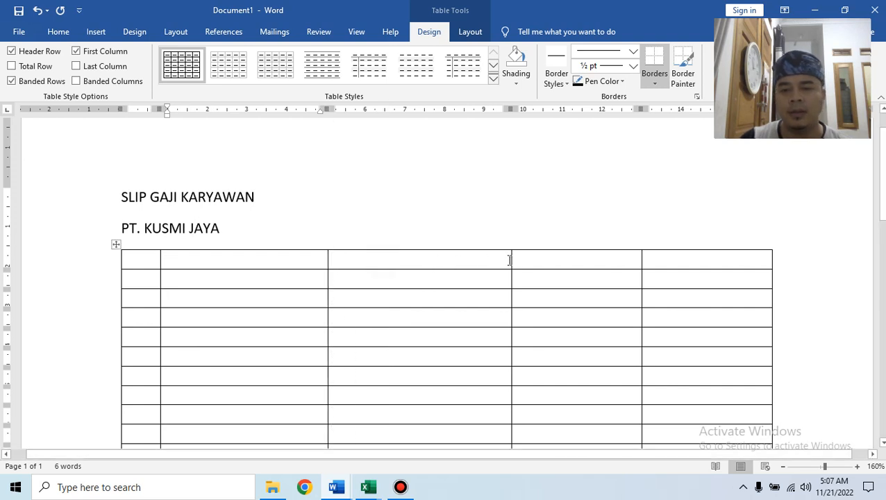
drag(511, 259, 477, 264)
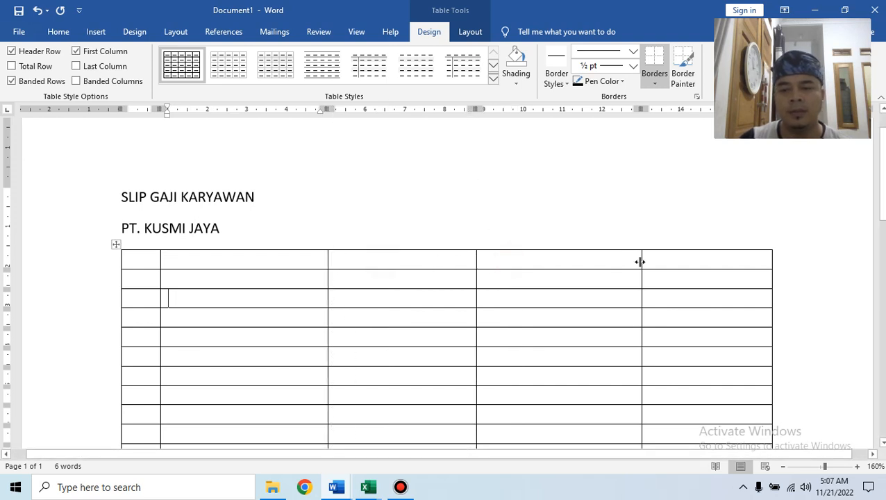
drag(642, 262, 546, 270)
drag(475, 260, 348, 269)
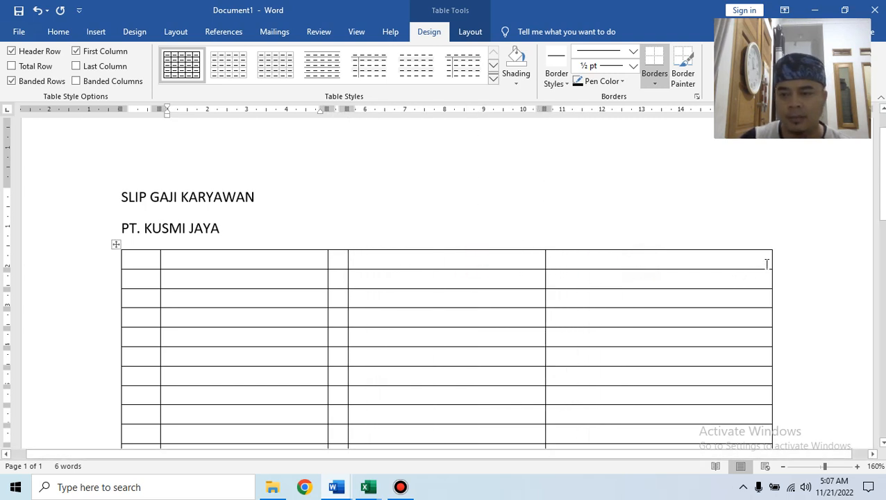
Pull in the table's right edge and narrow the fourth column.
drag(771, 261, 634, 278)
drag(545, 263, 476, 283)
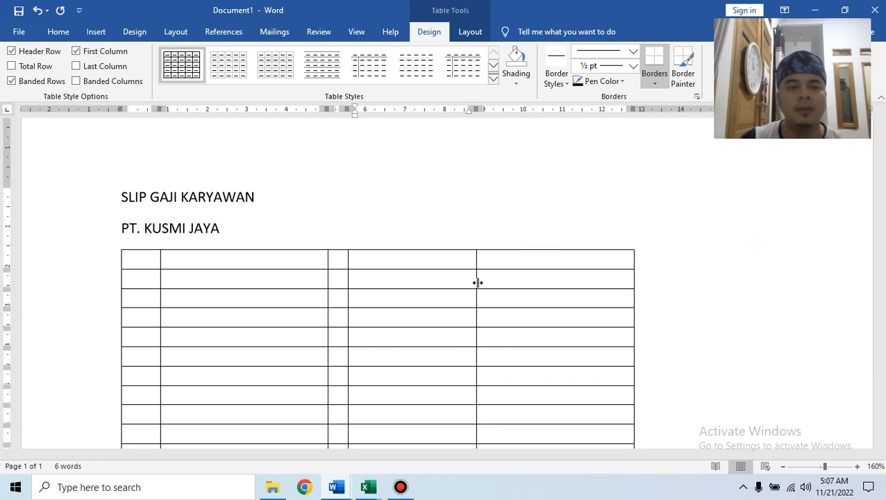
click(539, 313)
scroll(530, 326, down, 3)
scroll(200, 257, up, 3)
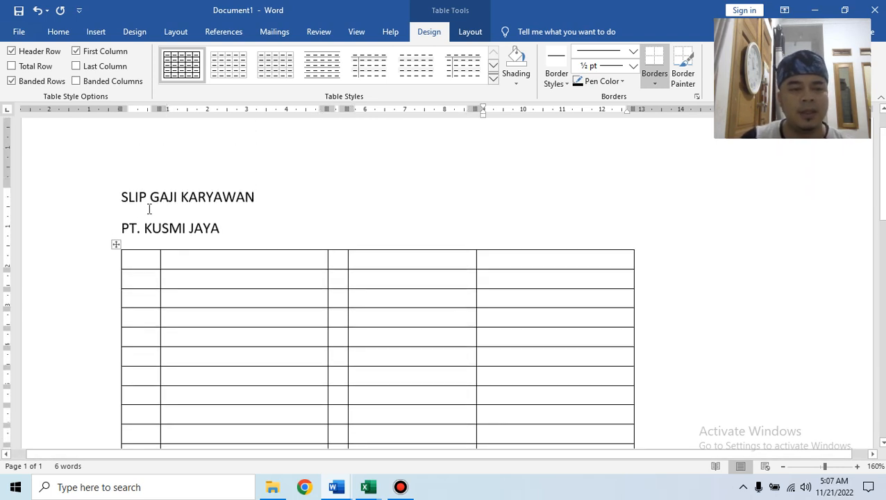
drag(121, 198, 226, 236)
Center the two heading lines and make them bold, size 14.
click(59, 31)
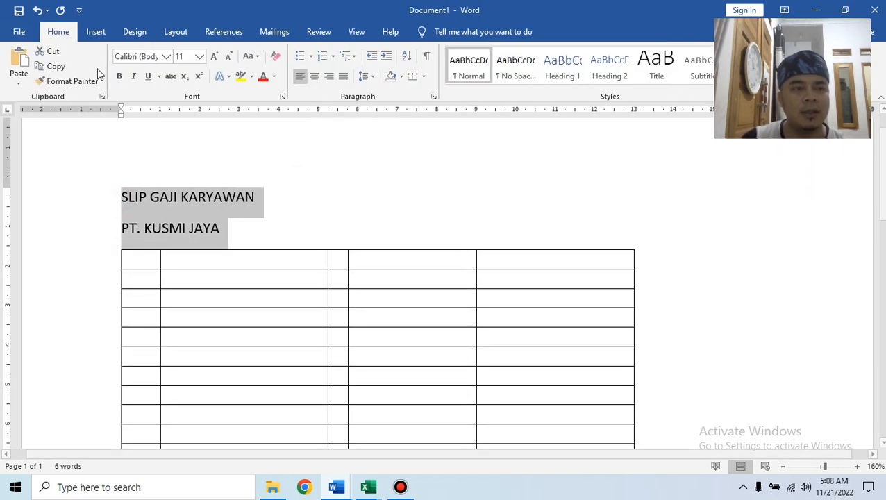
click(315, 77)
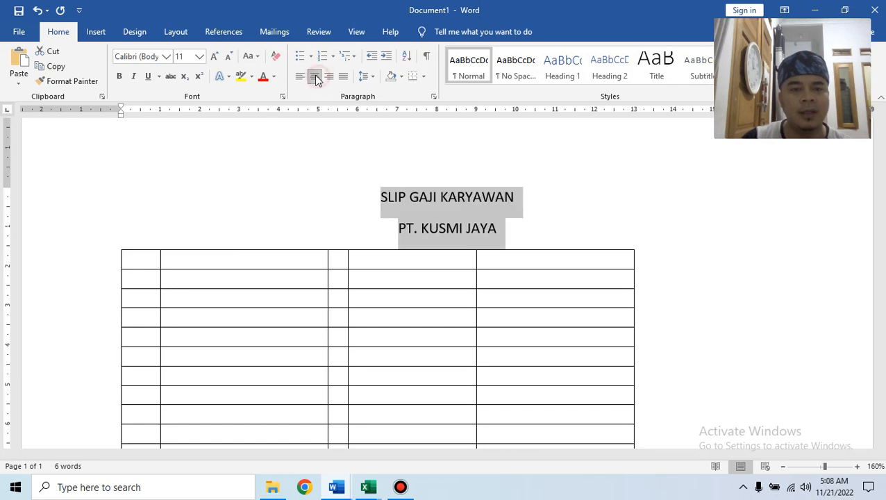
click(199, 57)
click(182, 133)
click(119, 75)
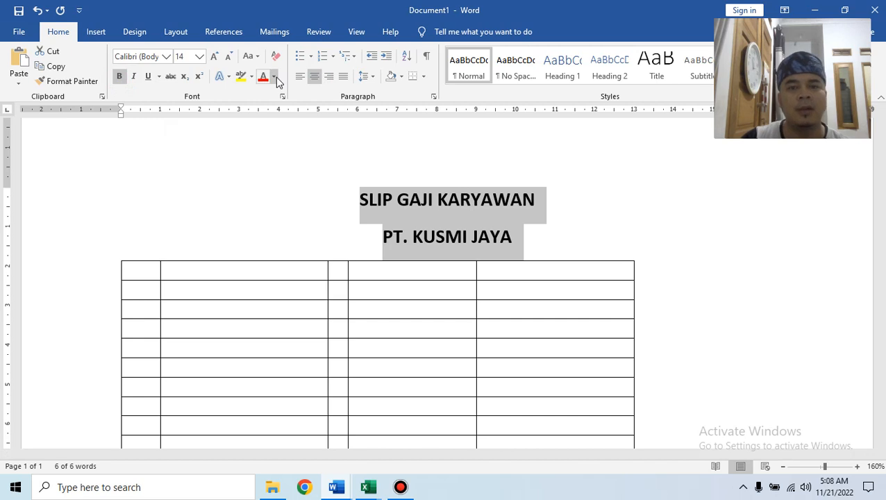
click(613, 219)
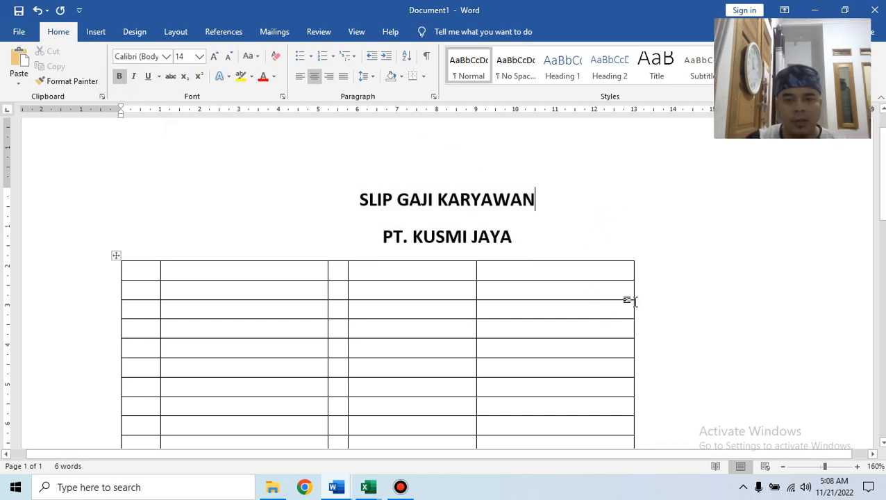
Adjust the table's last column width and widen the first column.
drag(633, 304, 703, 303)
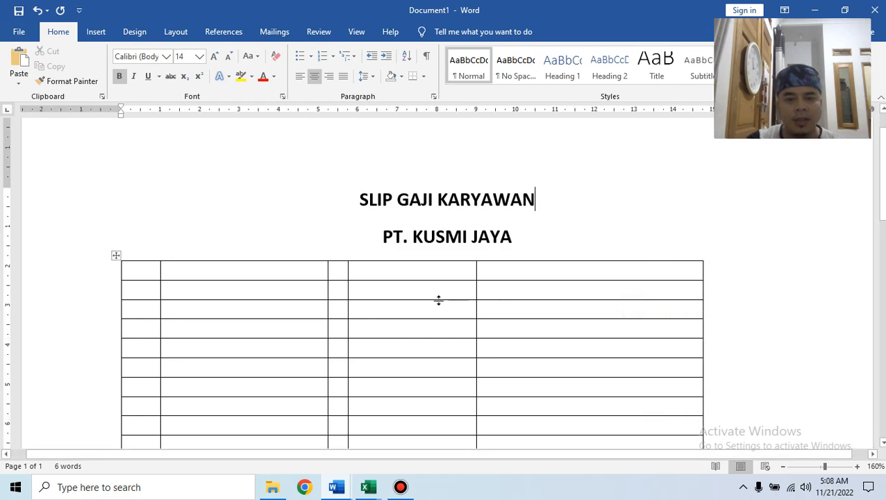
drag(703, 312, 665, 316)
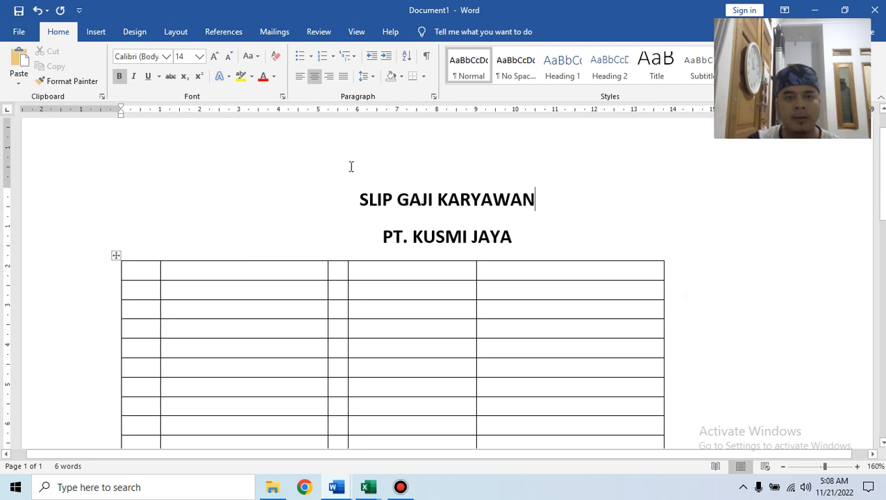
click(351, 189)
drag(159, 312, 191, 321)
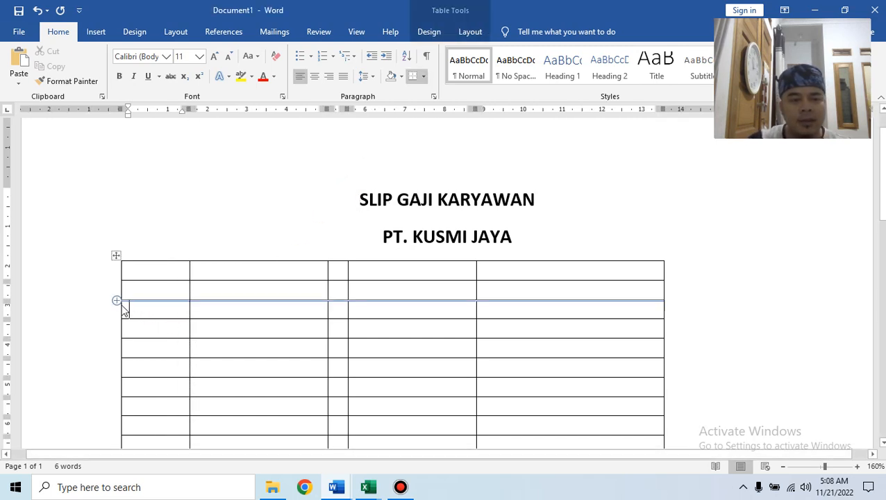
Narrow the first column and enter 'No' as the first header, checking Struk Gaji for reference.
mouse_move(119, 311)
mouse_down()
mouse_move(156, 321)
mouse_move(161, 314)
mouse_up()
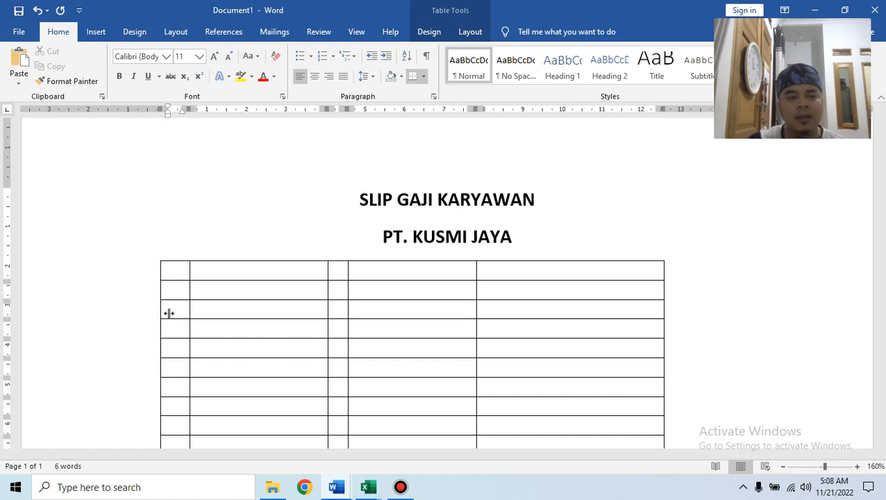
click(179, 267)
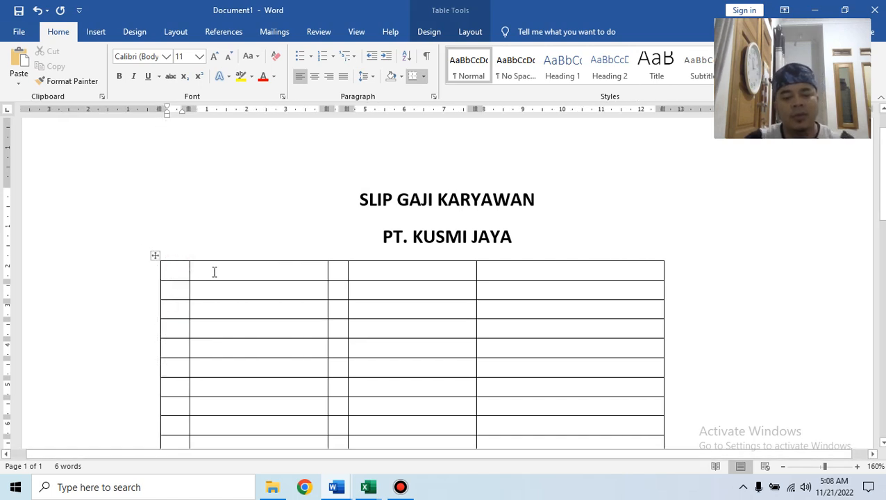
text(No)
key(Tab)
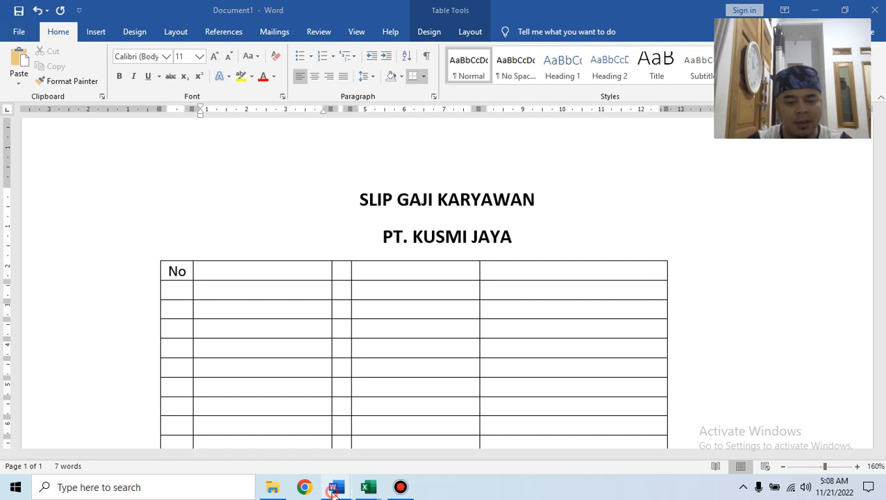
mouse_move(336, 487)
click(271, 453)
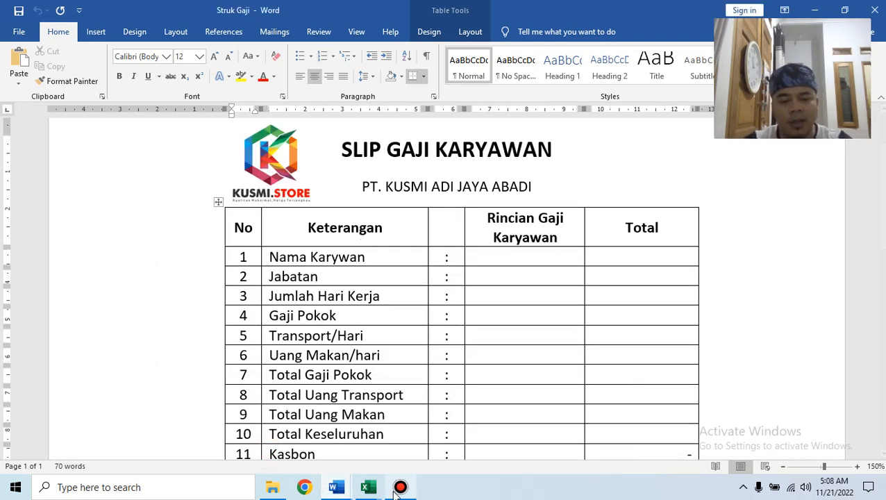
mouse_move(368, 489)
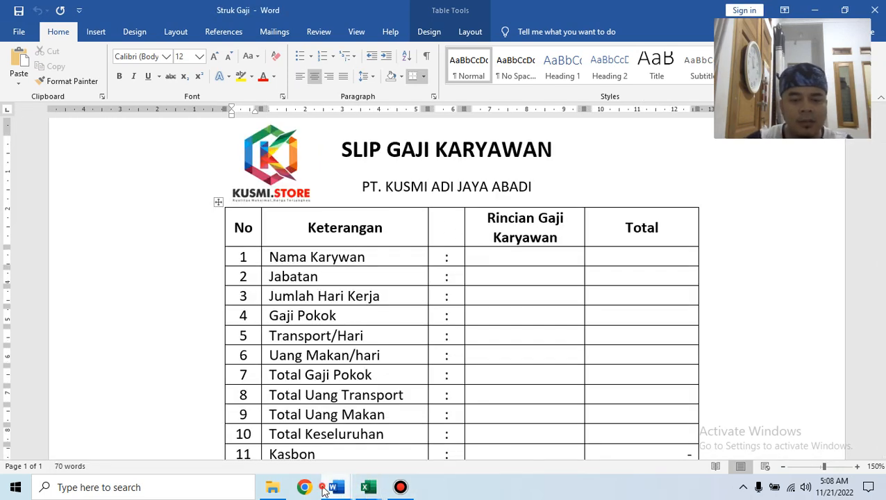
mouse_move(324, 492)
click(580, 449)
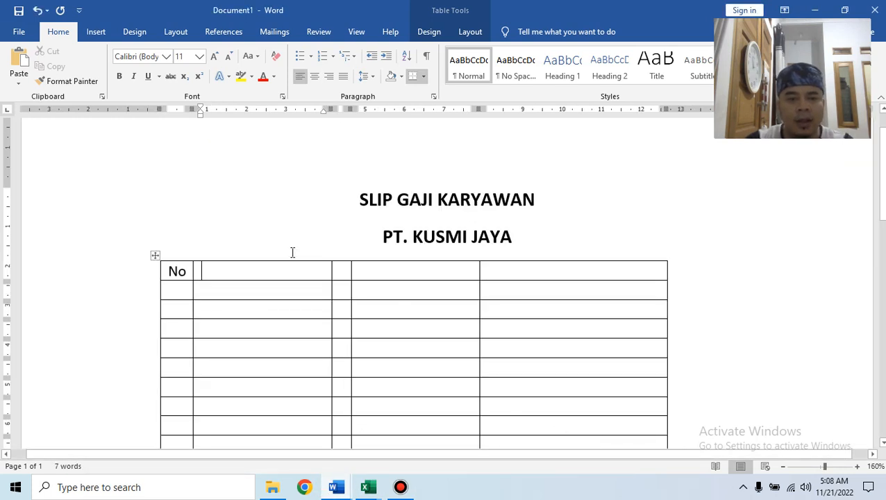
Fill the remaining header cells with Keterangan, Rincian Gaji and Total.
text(Keteran)
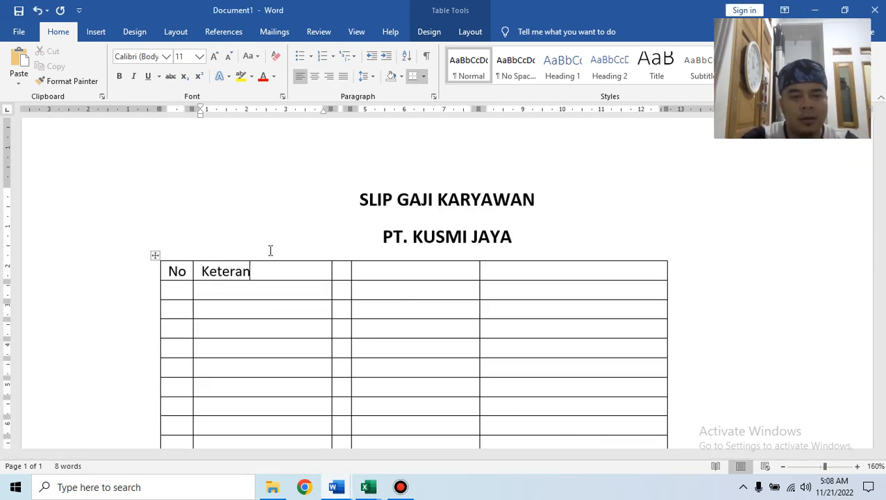
text(gan)
key(Tab)
key(Tab)
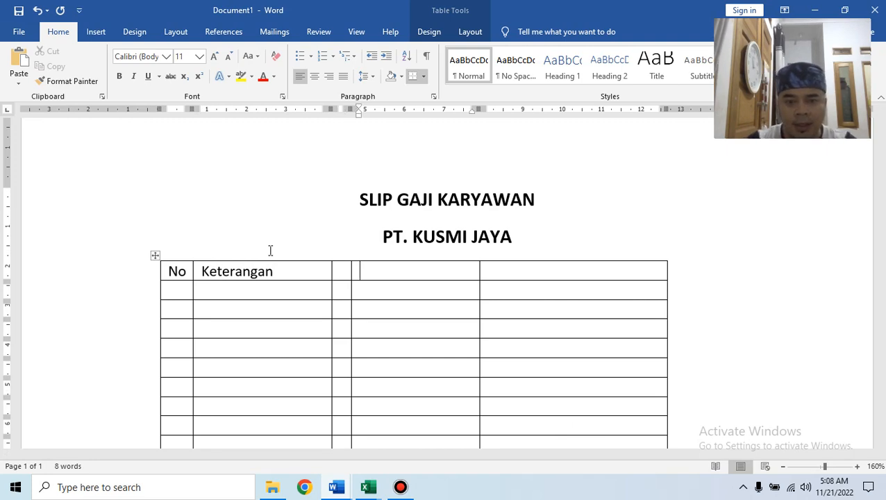
mouse_move(335, 487)
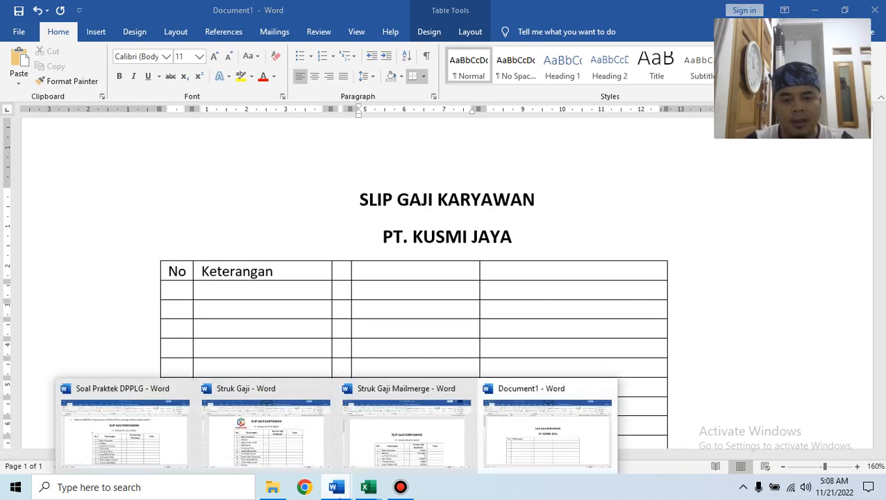
click(391, 458)
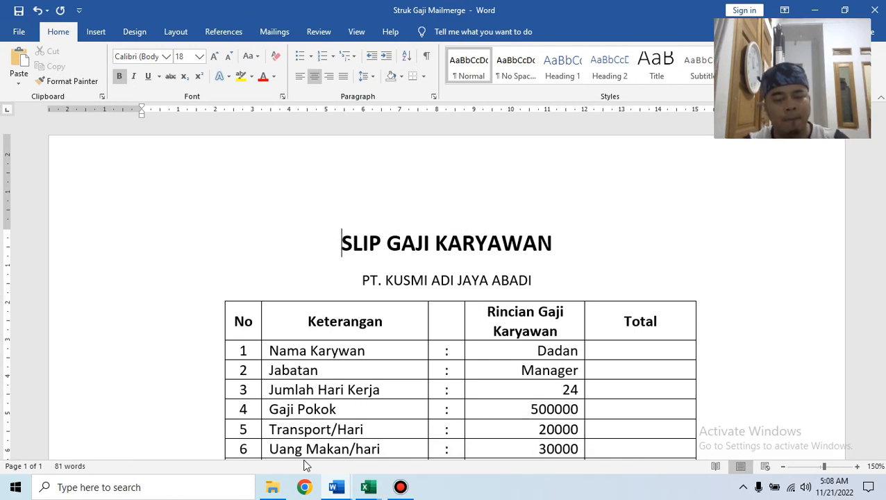
key(alt+Tab)
key(alt+Tab)
key(alt+Tab)
key(alt+Tab)
key(alt+Tab)
key(alt+Tab)
key(alt+Tab)
key(alt+Tab)
key(alt+Tab)
key(alt+Tab)
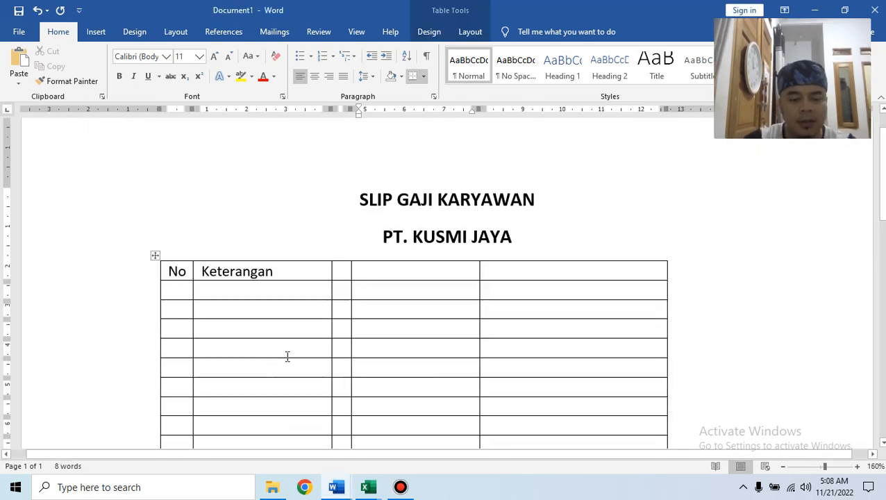
text(Rincian Ga)
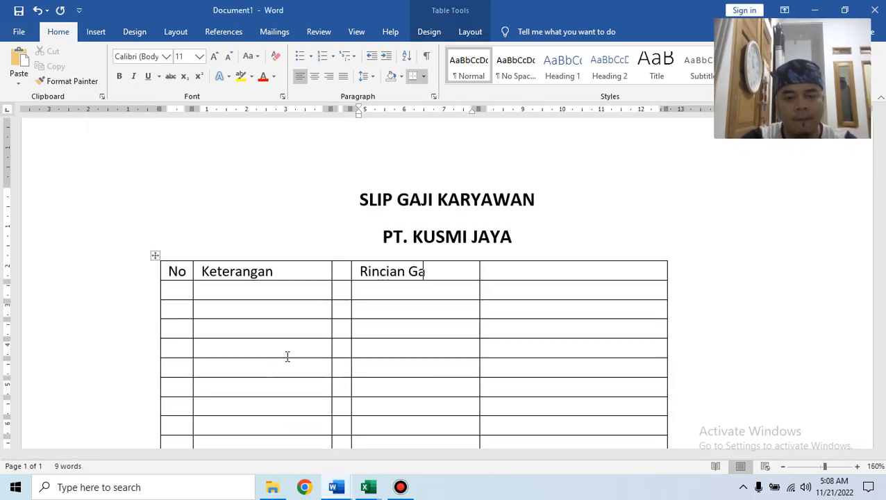
text(j)
key(Tab)
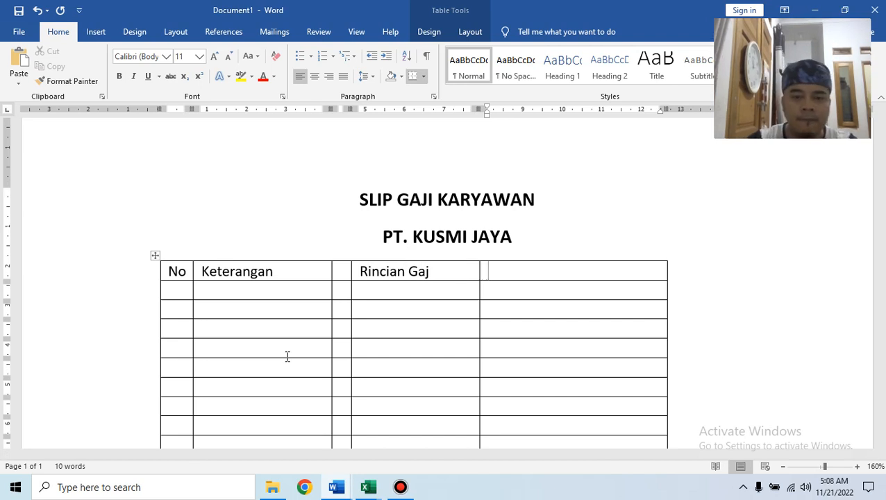
click(430, 276)
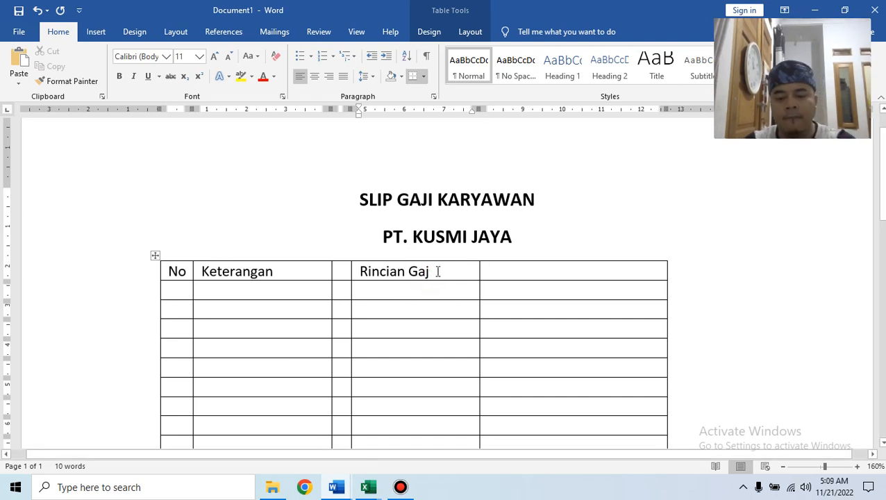
click(499, 267)
text(T)
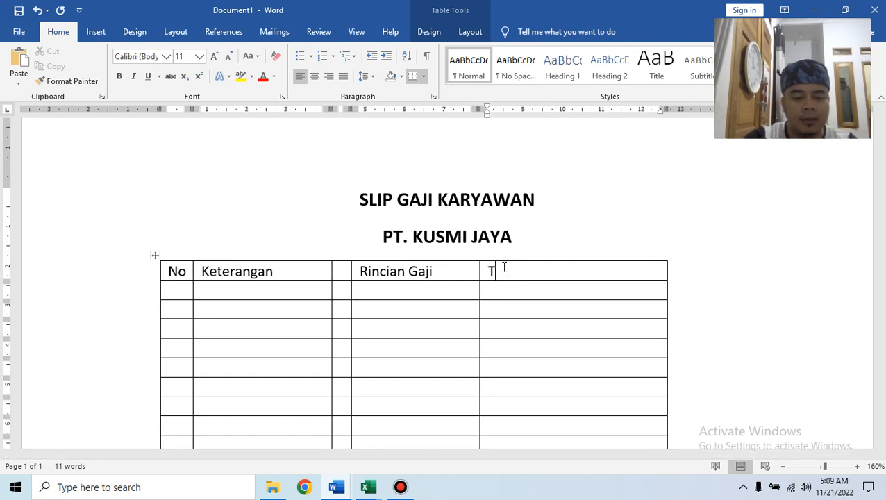
text(otal)
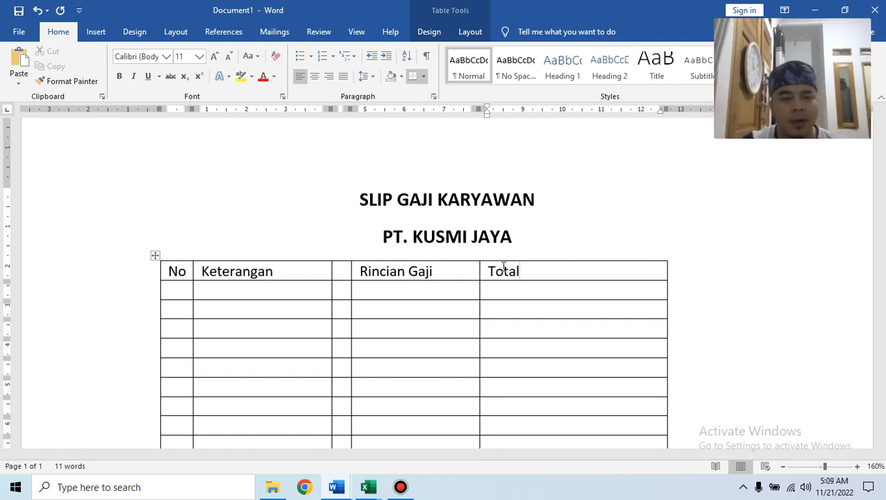
scroll(433, 324, down, 1)
scroll(434, 324, down, 4)
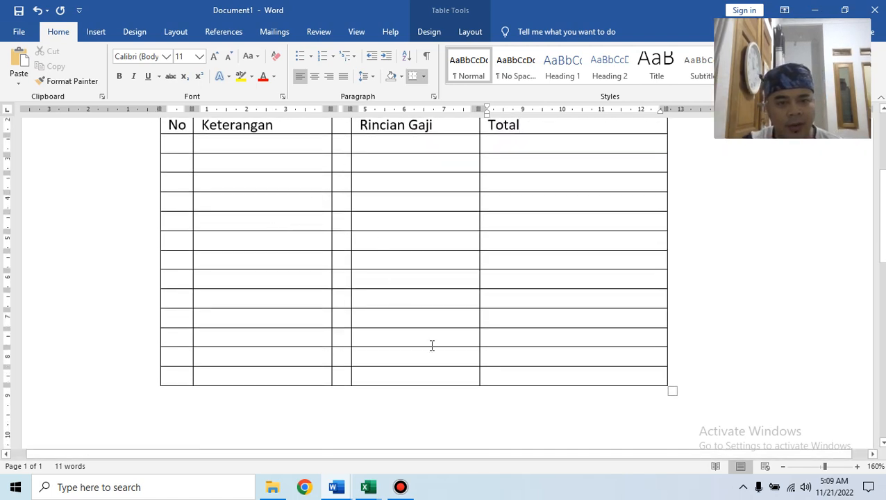
mouse_move(343, 492)
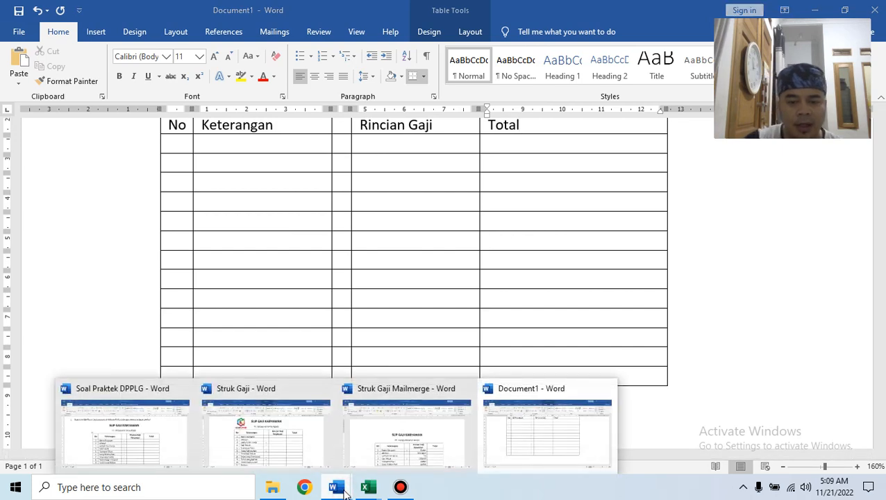
click(264, 430)
scroll(514, 284, down, 5)
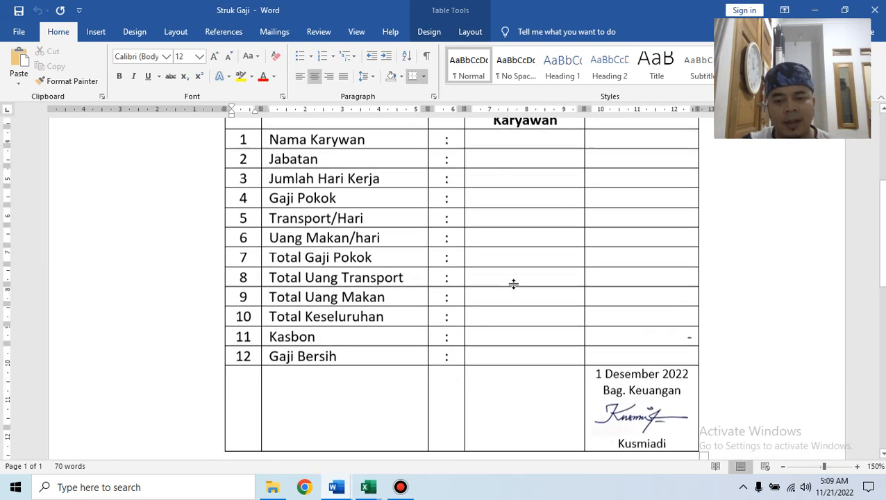
scroll(514, 284, up, 7)
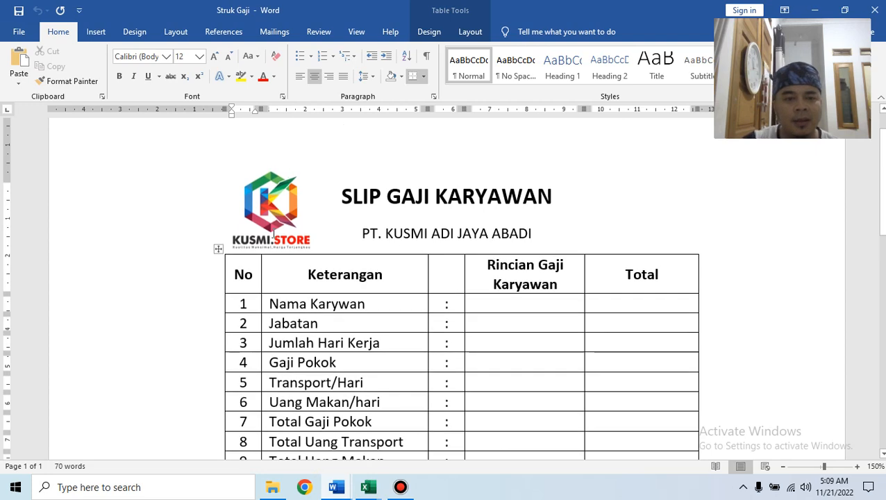
click(279, 229)
right_click(275, 228)
key(Escape)
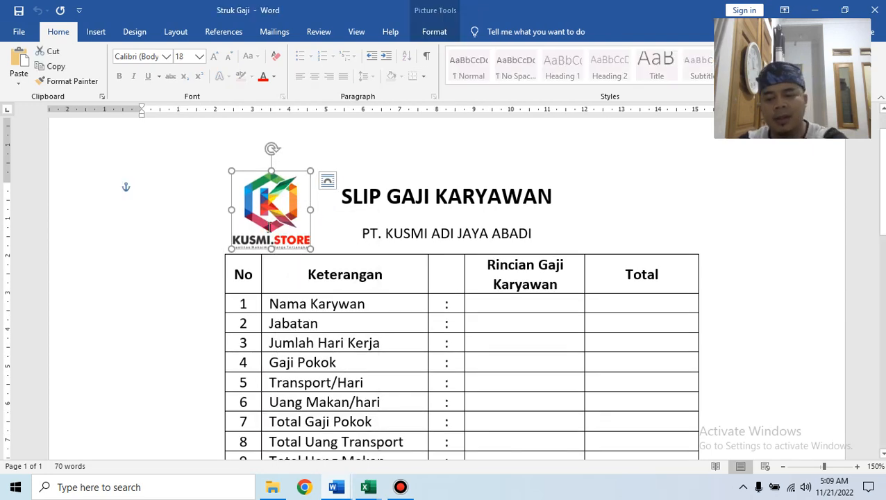
key(Delete)
scroll(617, 309, down, 5)
click(640, 335)
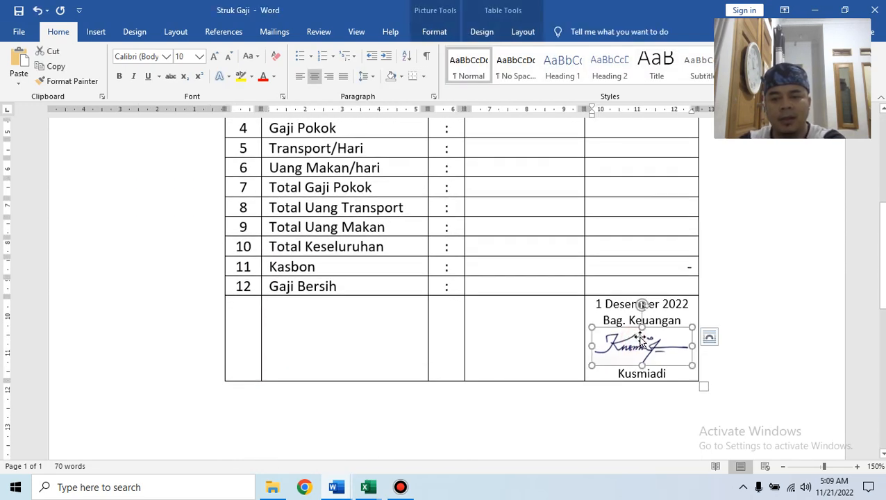
key(Delete)
scroll(733, 313, up, 4)
scroll(725, 360, down, 2)
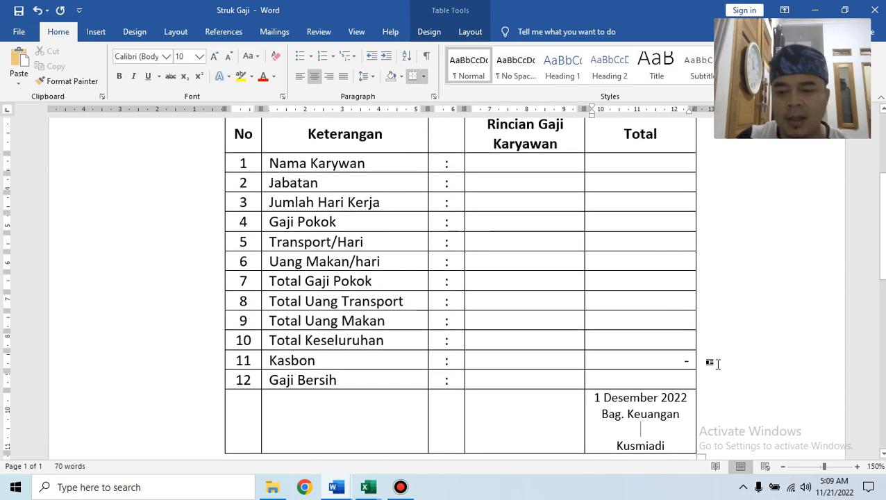
scroll(732, 366, up, 1)
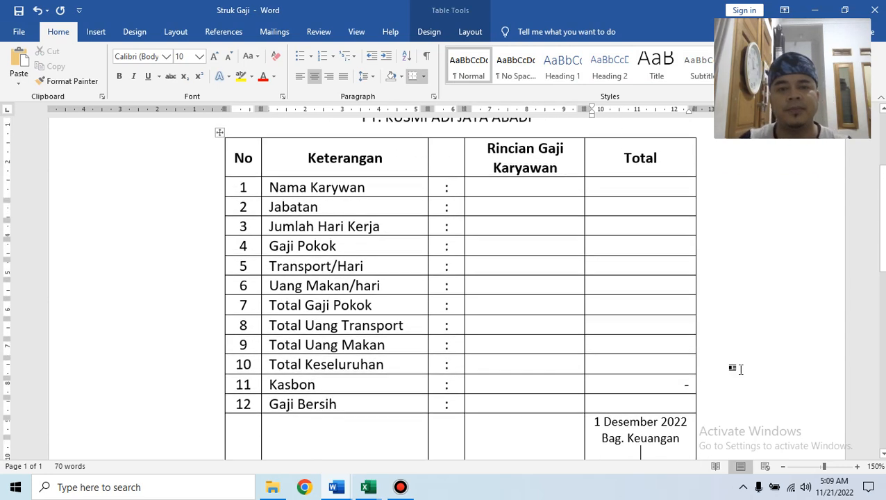
click(542, 211)
click(536, 228)
click(541, 249)
click(542, 266)
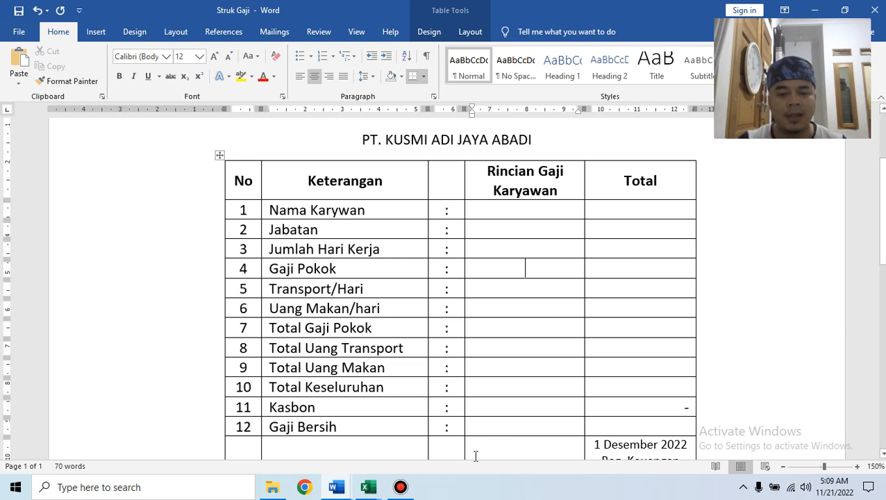
mouse_move(339, 492)
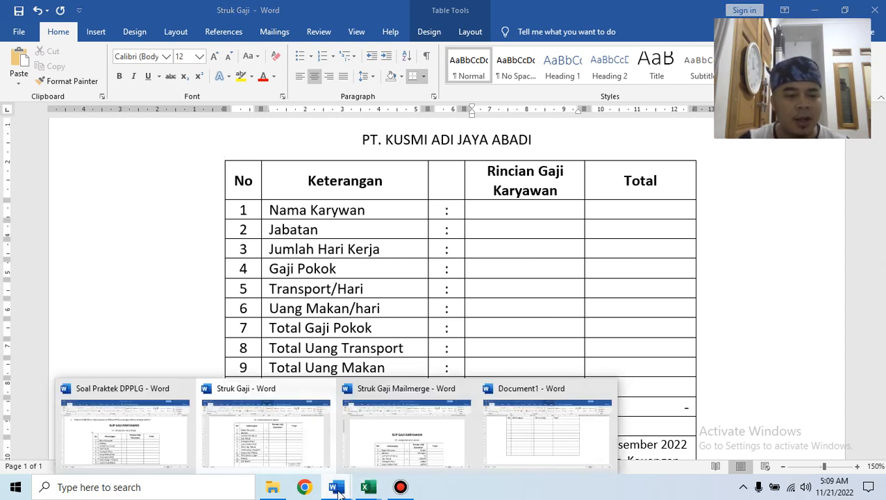
click(128, 448)
scroll(430, 299, down, 3)
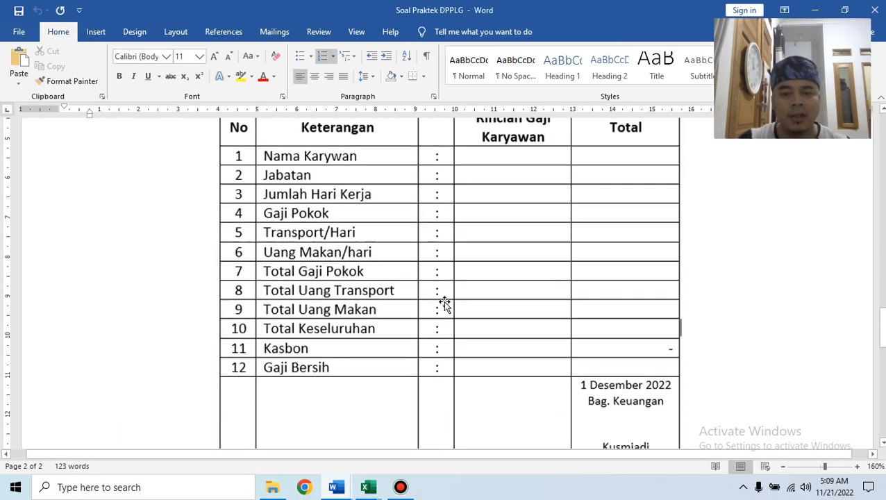
scroll(443, 301, down, 2)
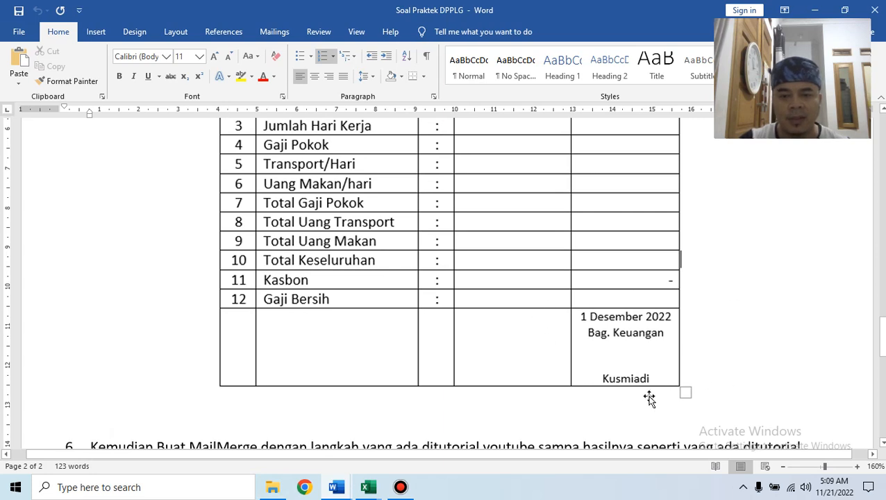
scroll(660, 330, down, 3)
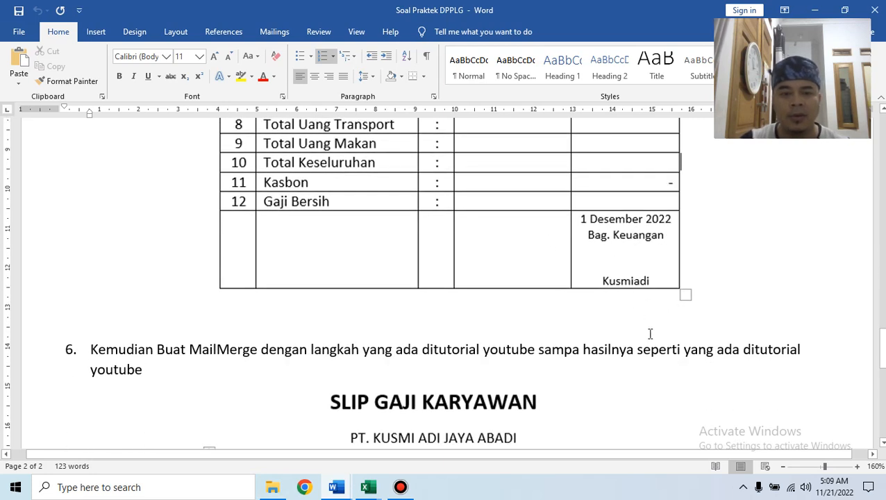
scroll(651, 334, up, 10)
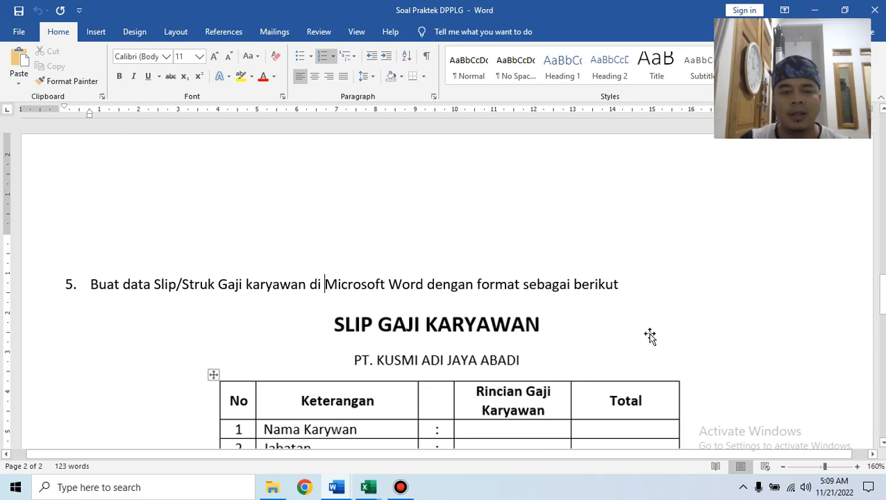
scroll(651, 335, up, 5)
scroll(651, 334, down, 10)
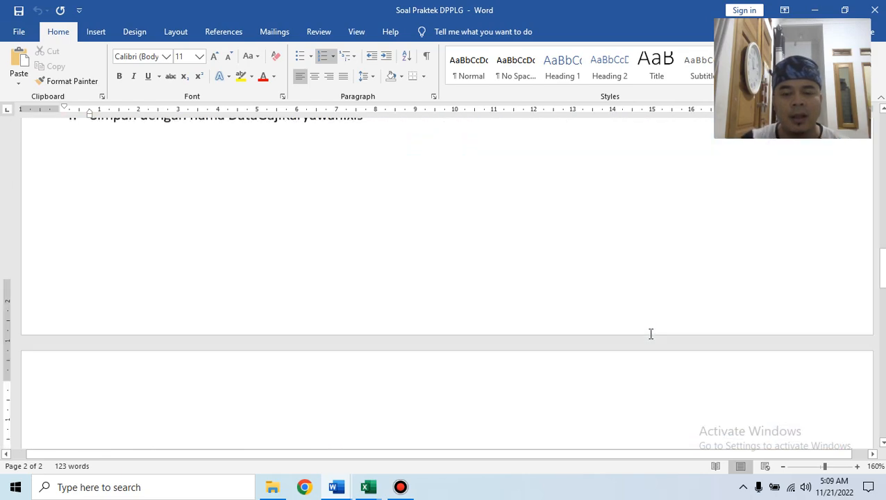
scroll(651, 337, down, 10)
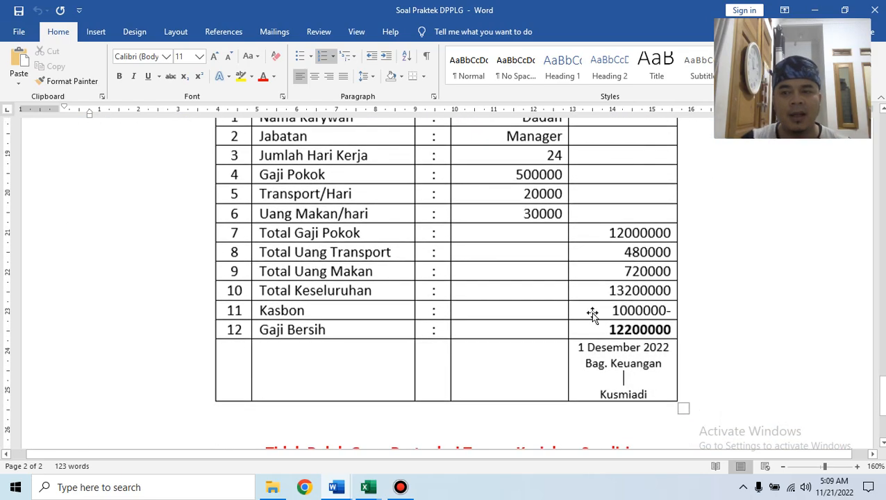
scroll(591, 313, up, 3)
scroll(593, 314, up, 3)
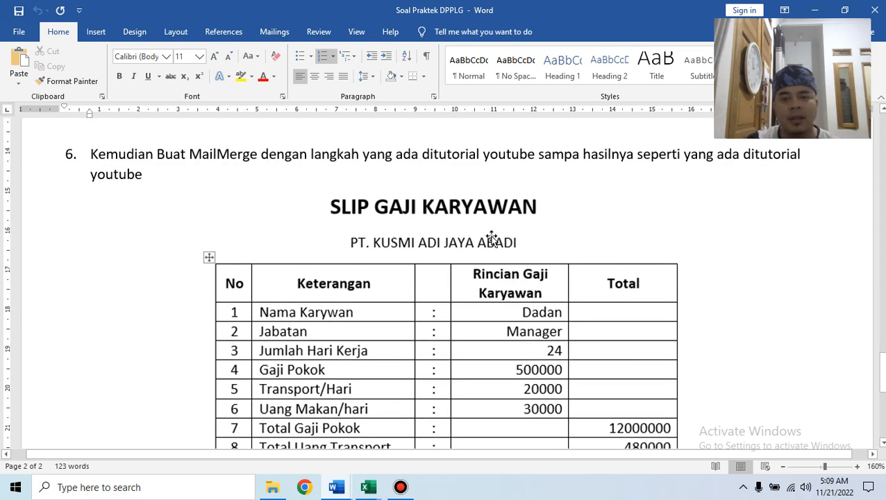
scroll(545, 278, down, 3)
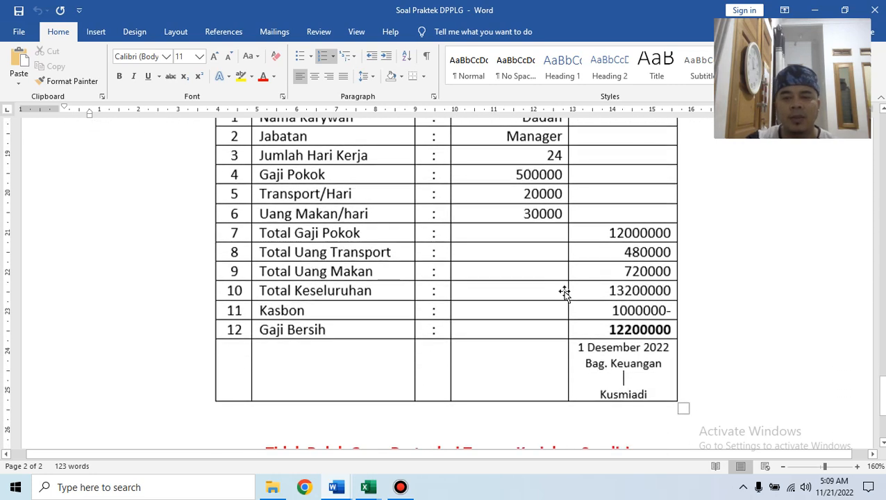
scroll(564, 292, up, 3)
scroll(366, 320, down, 3)
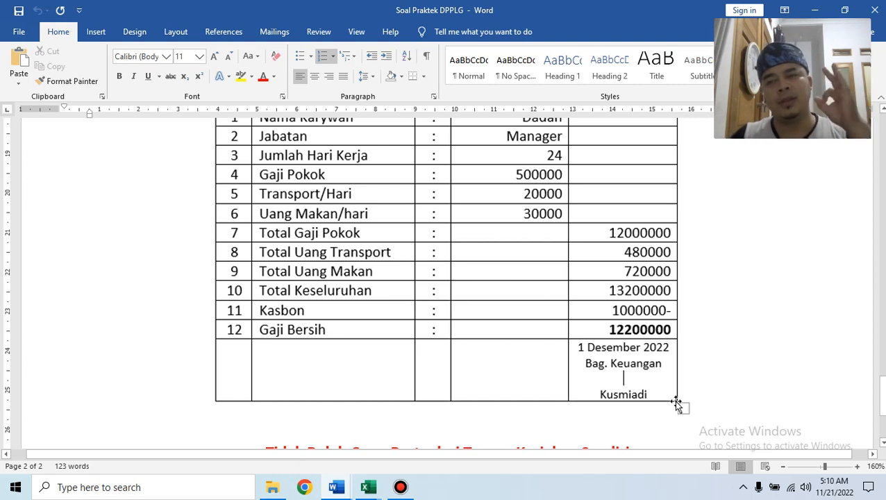
scroll(672, 398, down, 3)
scroll(673, 397, up, 7)
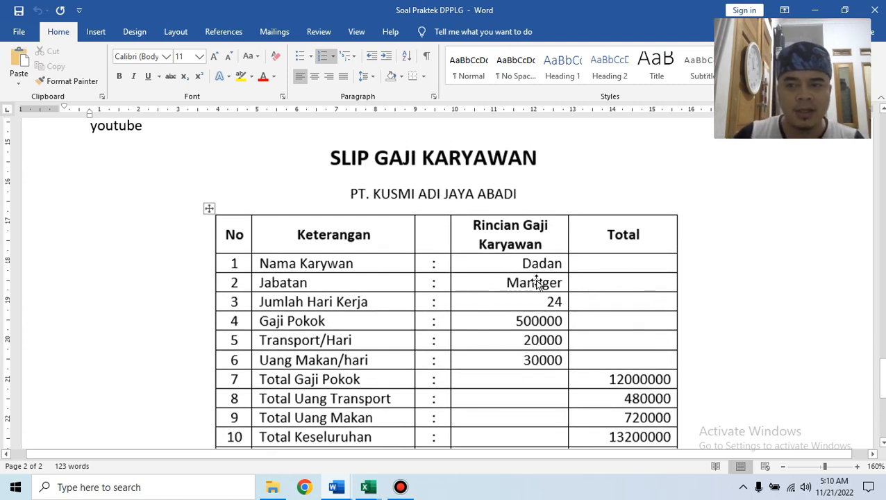
scroll(398, 334, up, 1)
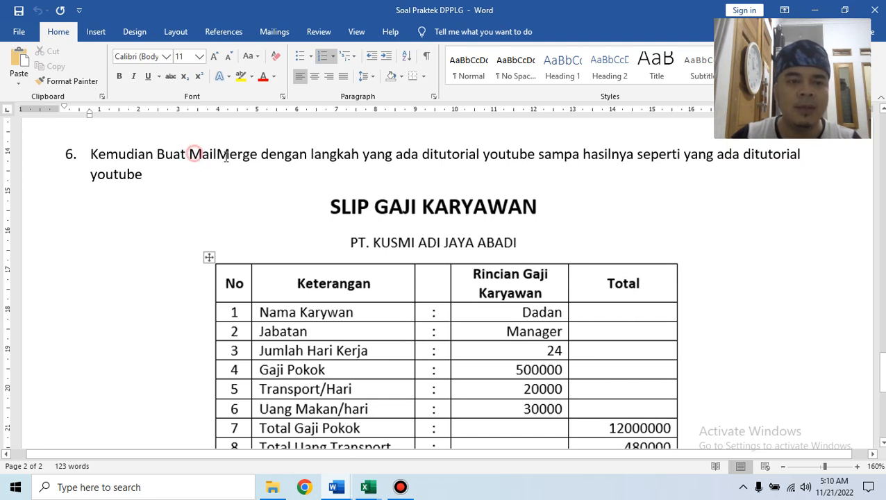
drag(196, 154, 259, 156)
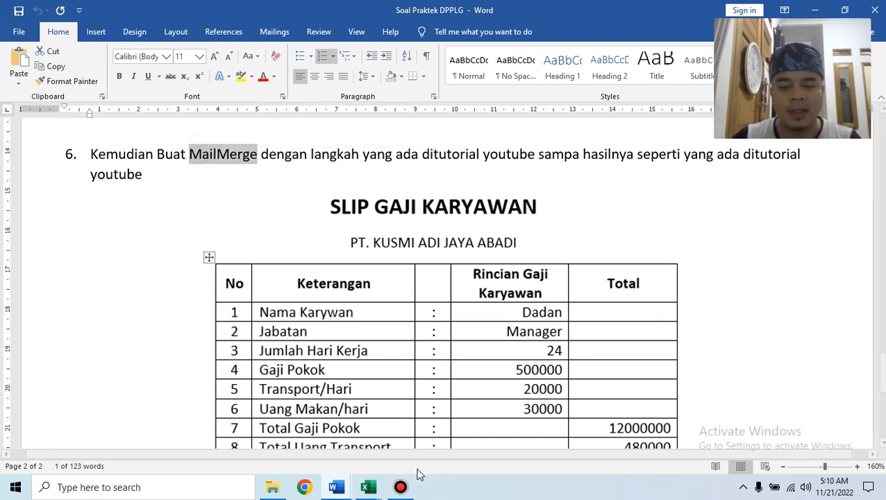
Copy the slip item rows from Struk Gaji and paste them into Document1's blank table.
click(338, 489)
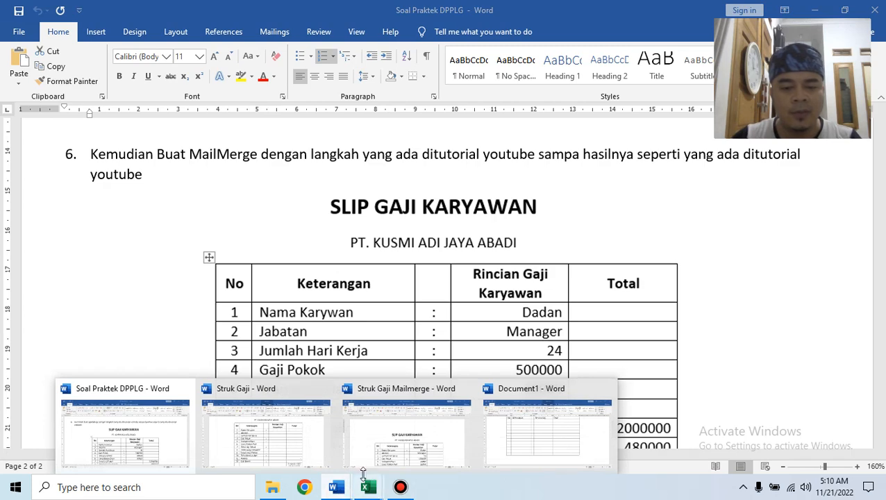
click(410, 448)
mouse_move(354, 484)
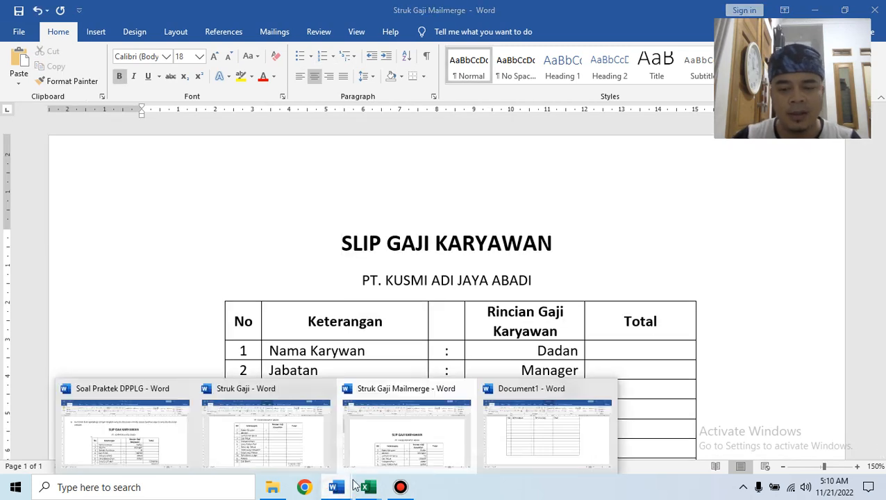
click(534, 446)
scroll(495, 330, up, 3)
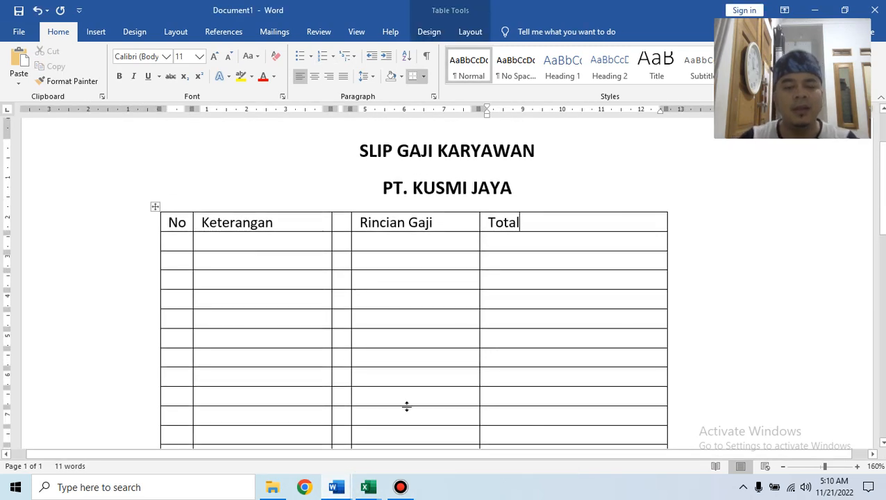
click(341, 491)
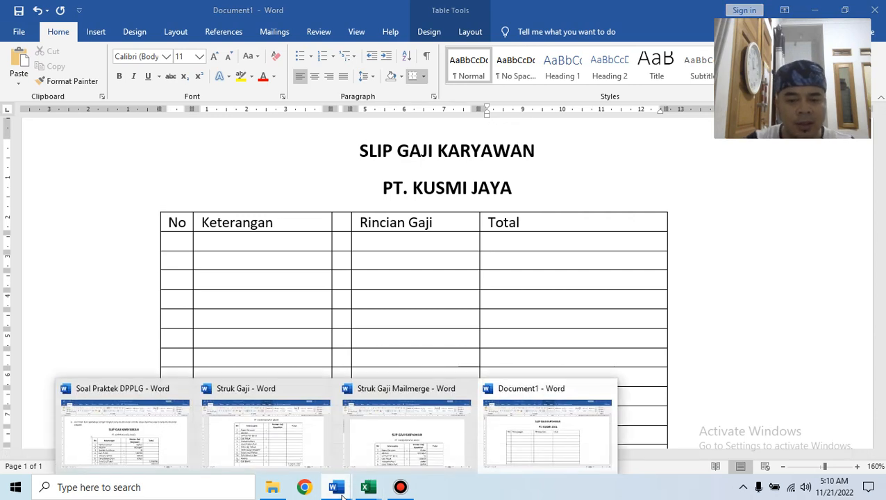
mouse_move(393, 446)
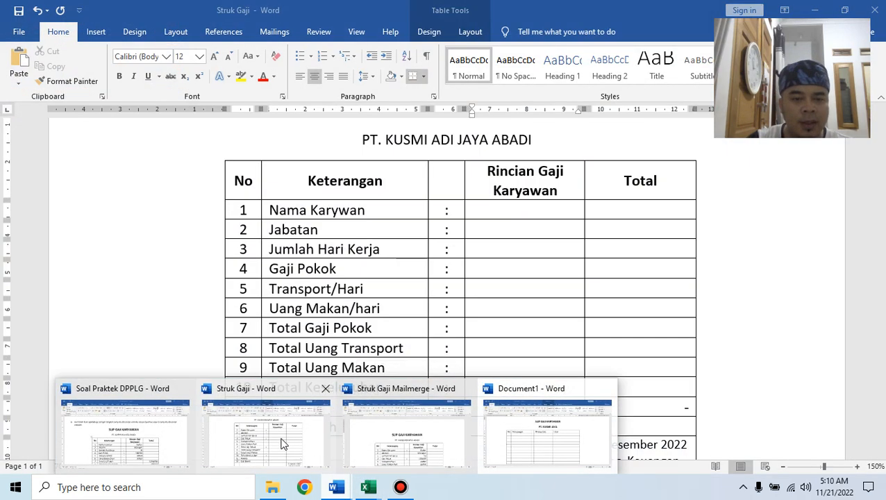
click(281, 435)
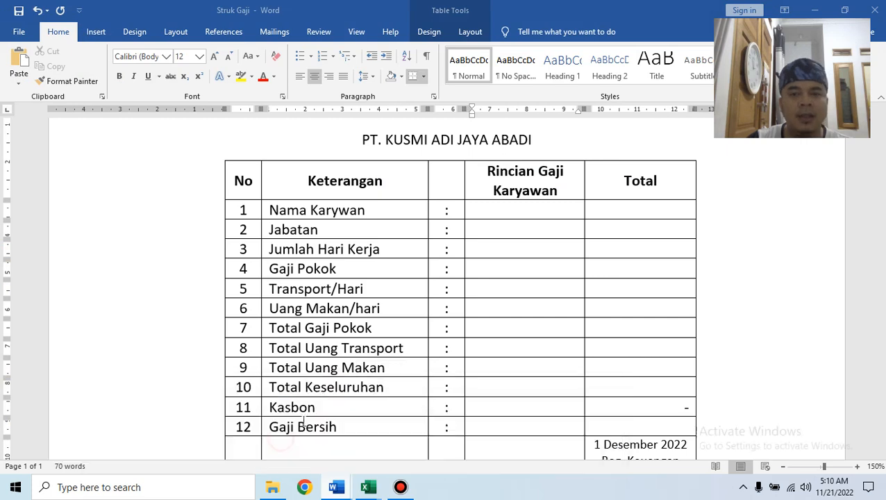
scroll(534, 212, down, 1)
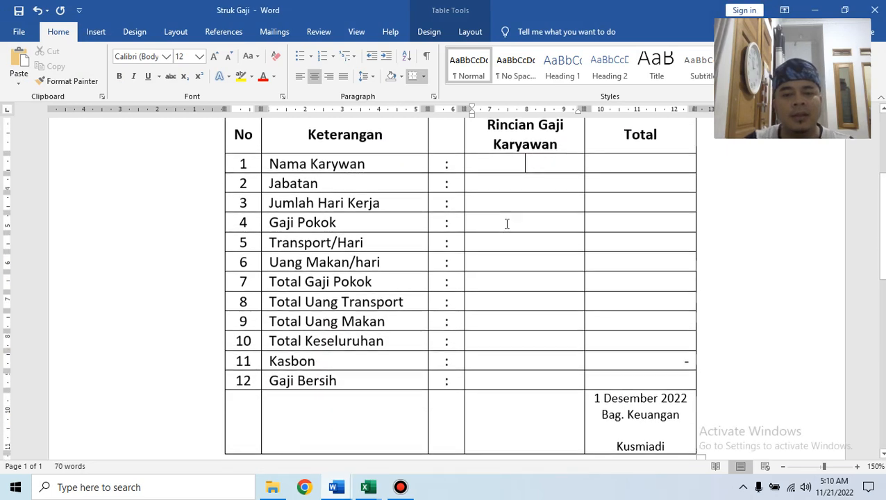
scroll(328, 215, up, 1)
drag(254, 177, 655, 437)
mouse_move(335, 487)
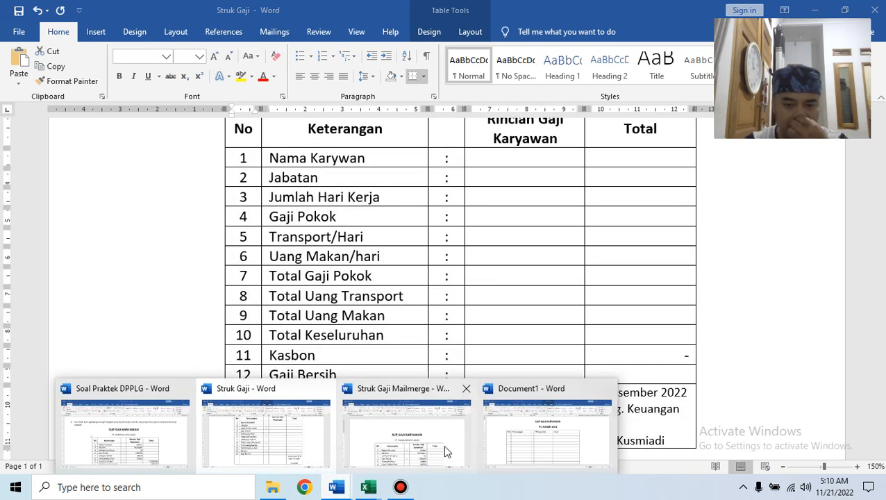
click(521, 437)
mouse_move(234, 245)
mouse_down()
mouse_move(511, 451)
mouse_move(560, 422)
mouse_up()
key(ctrl+v)
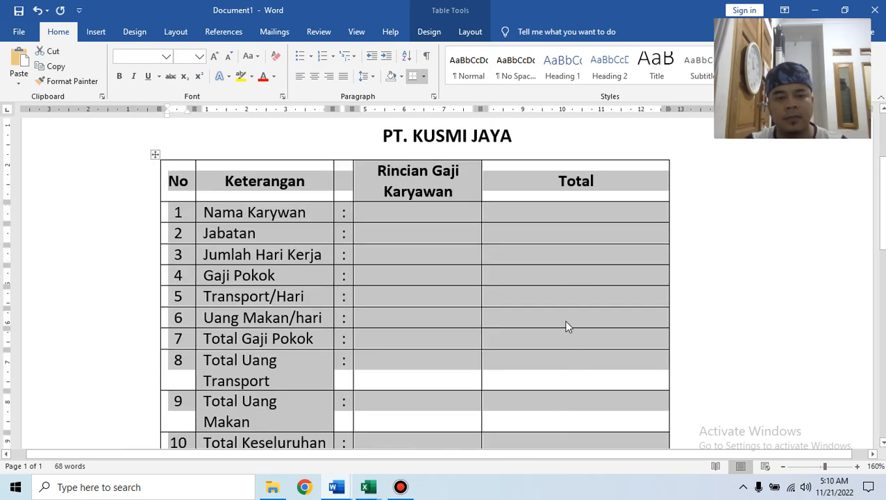
Right-align the Rincian Gaji and Total cells in rows 1–8.
click(572, 293)
scroll(486, 257, up, 1)
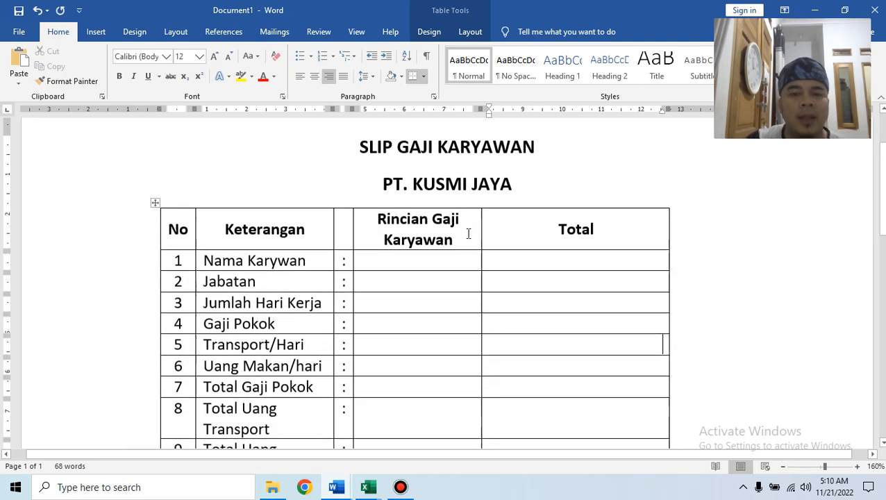
click(433, 257)
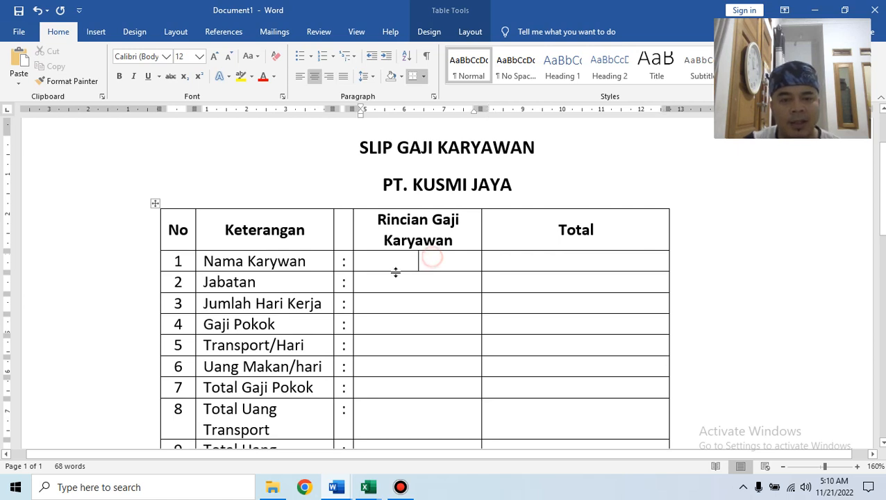
mouse_move(424, 266)
mouse_down()
mouse_move(530, 374)
mouse_move(548, 410)
mouse_up()
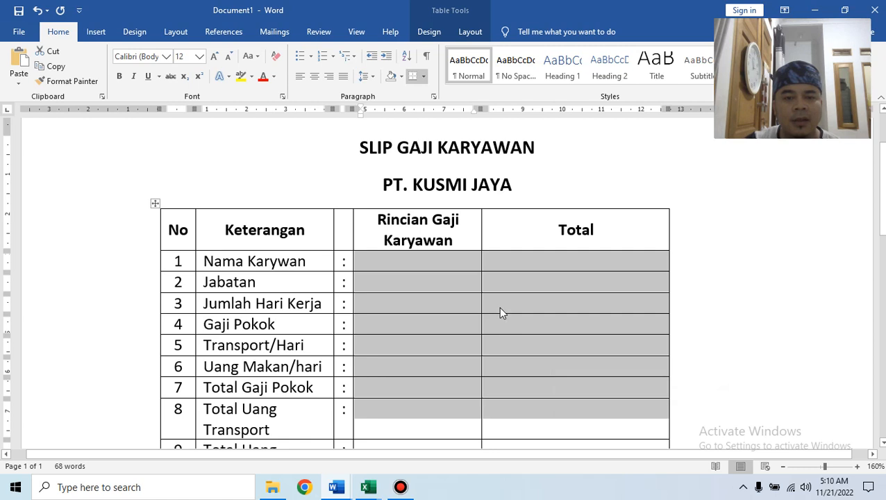
click(329, 76)
click(467, 304)
click(471, 265)
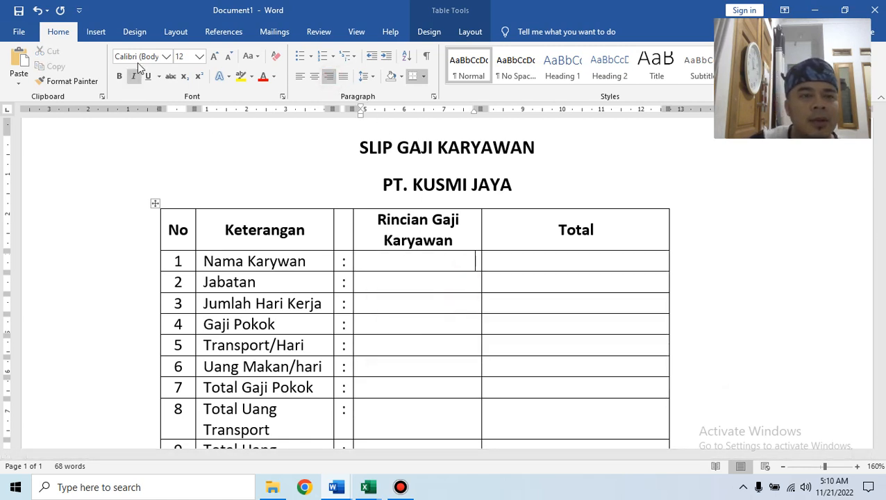
click(282, 31)
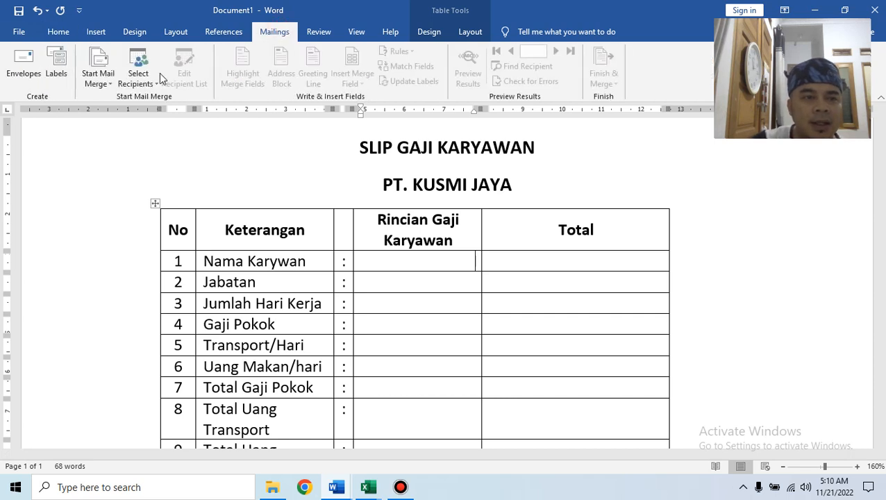
Start the Step-by-Step Mail Merge Wizard and choose an existing recipient list.
click(114, 83)
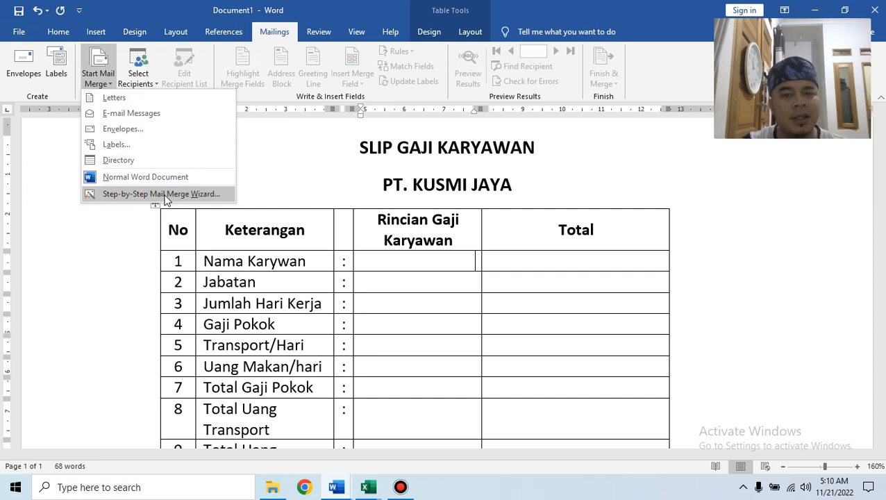
click(209, 194)
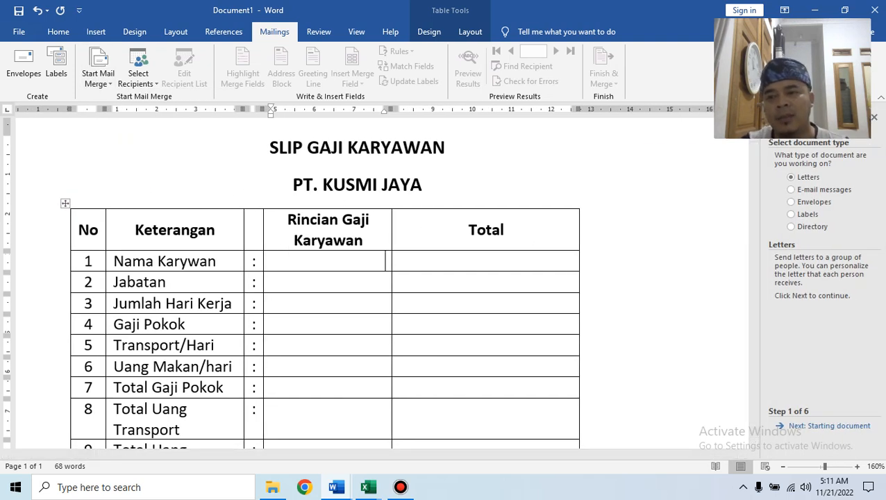
click(831, 429)
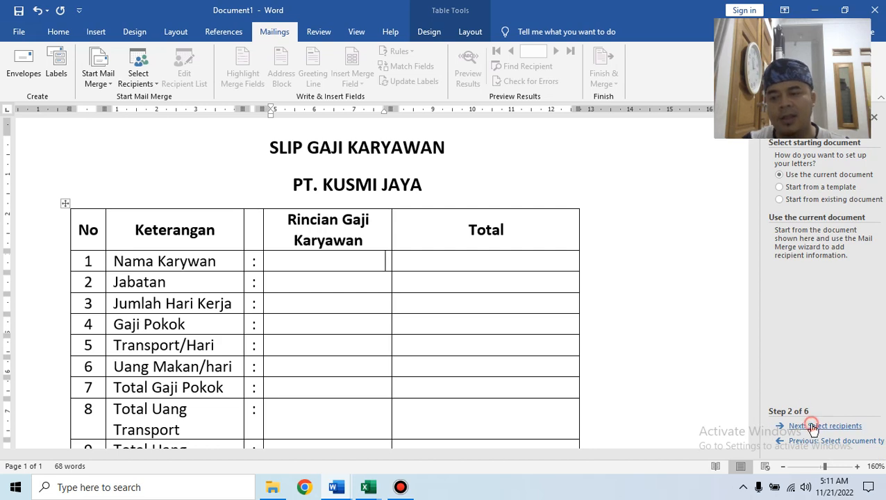
click(812, 426)
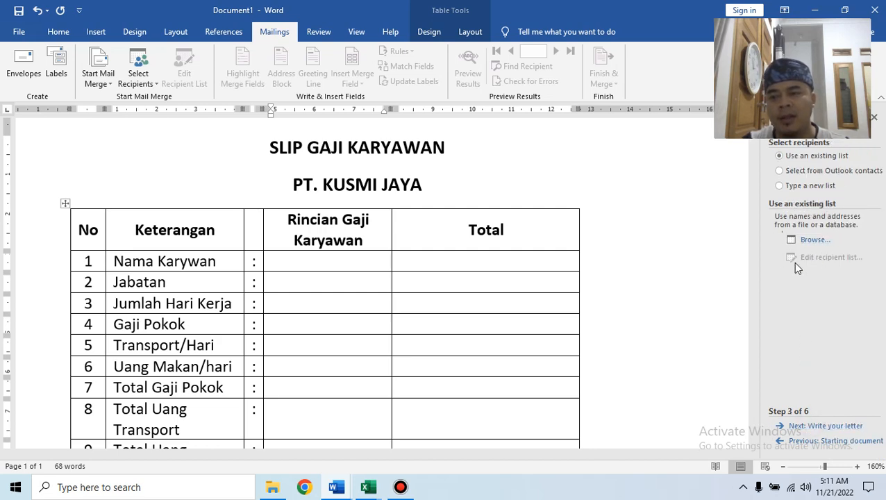
click(815, 240)
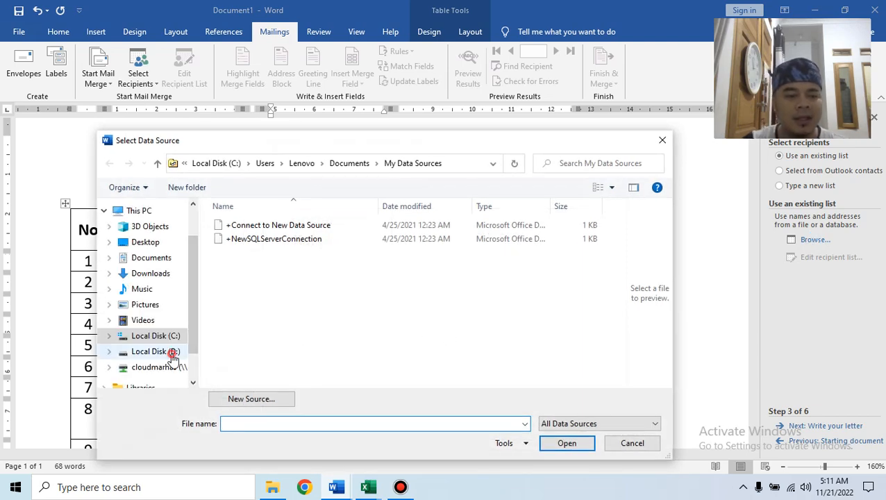
Navigate to D:\1 DATA SMK MARHAS\Bahan Pembelajaran 2022-2023\DPPLG4.
click(172, 353)
scroll(375, 358, down, 5)
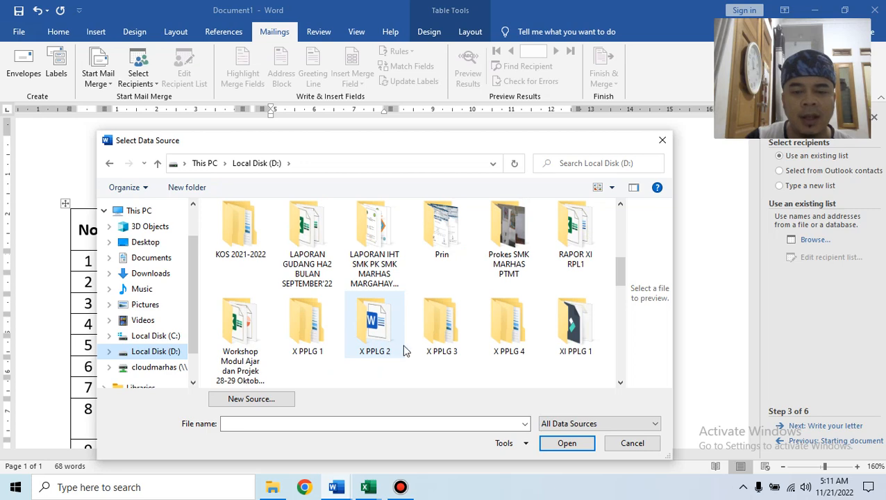
double_click(445, 328)
click(111, 164)
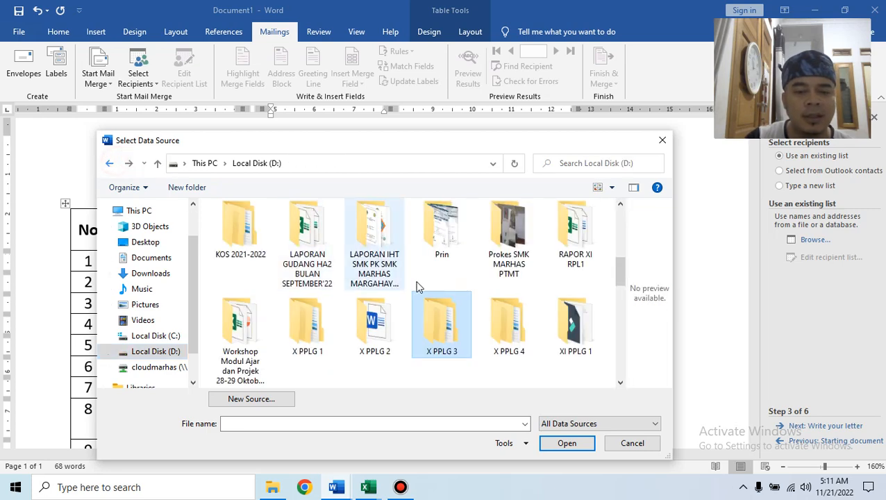
scroll(457, 302, down, 5)
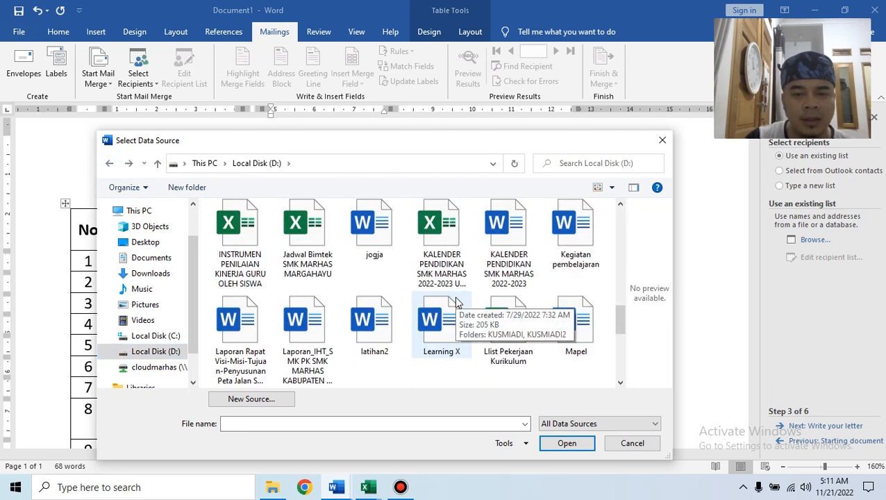
scroll(456, 303, up, 1)
scroll(456, 302, up, 3)
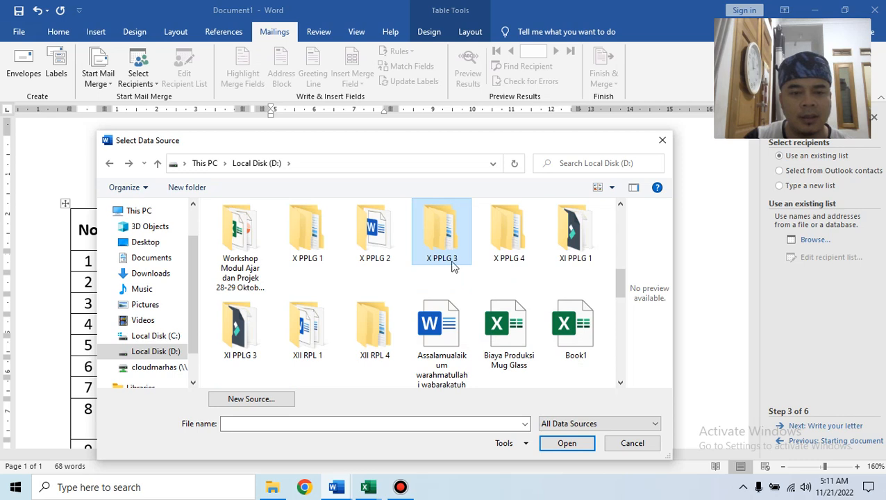
scroll(442, 254, up, 1)
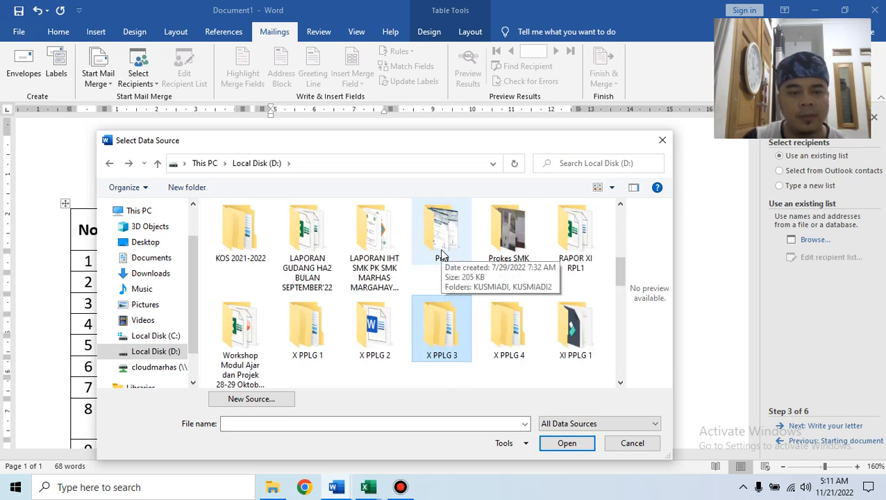
scroll(442, 254, up, 5)
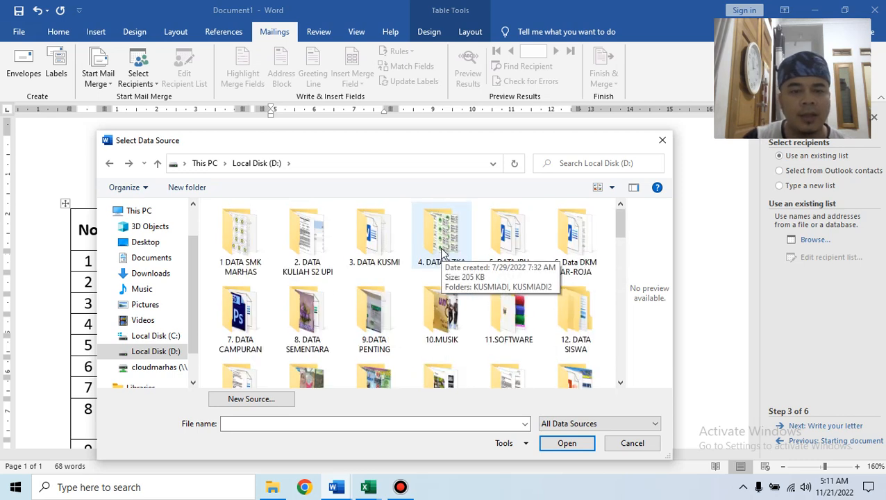
double_click(243, 231)
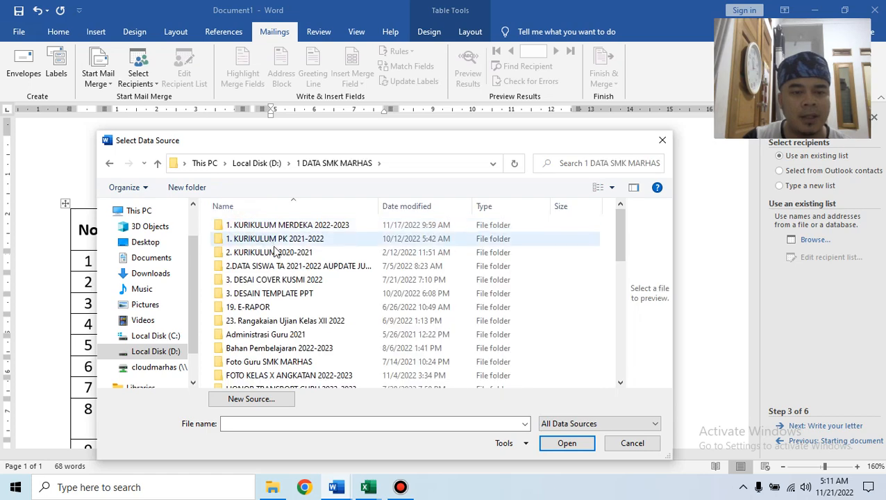
double_click(311, 350)
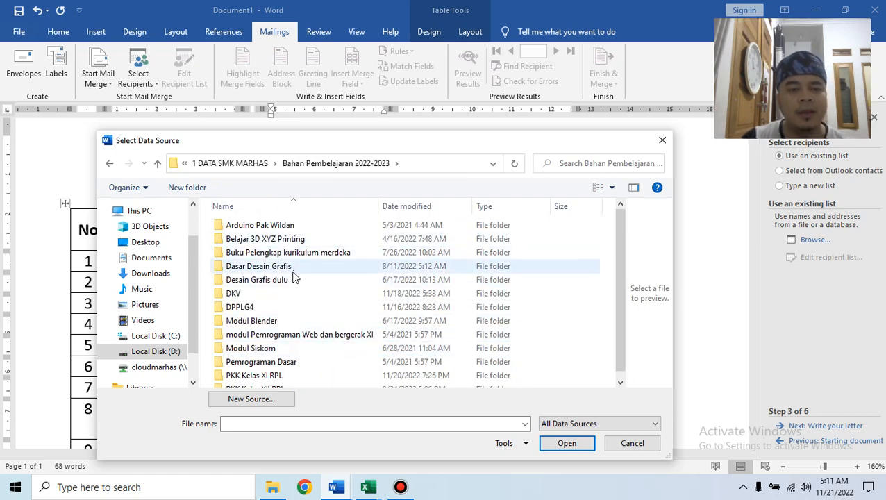
double_click(291, 307)
Open the DataGajiKaryawan workbook from the Surat MailMerge folder.
click(285, 255)
double_click(285, 254)
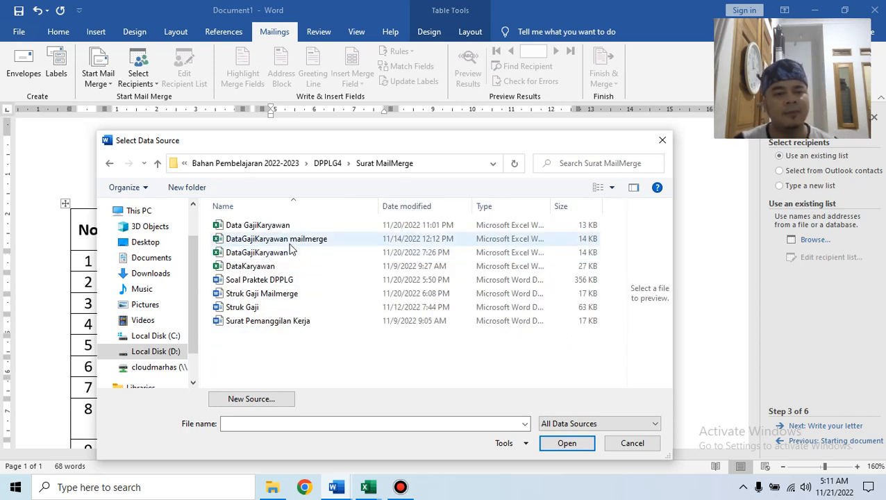
click(291, 242)
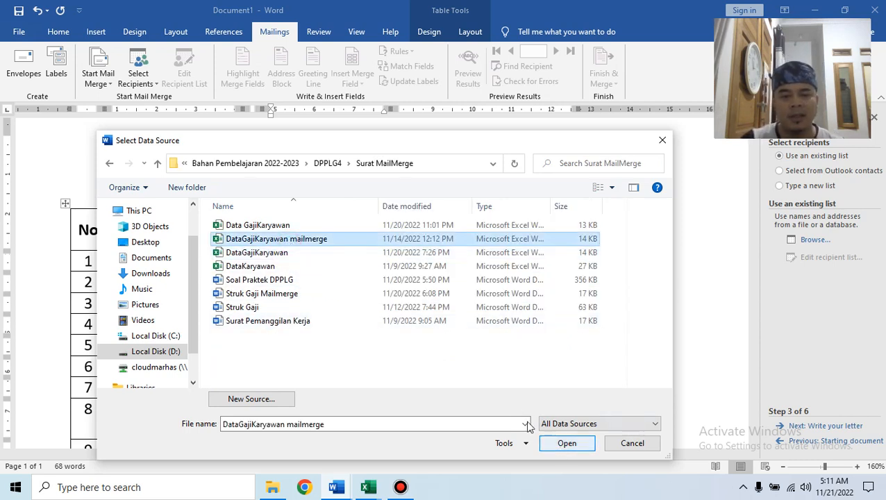
click(297, 254)
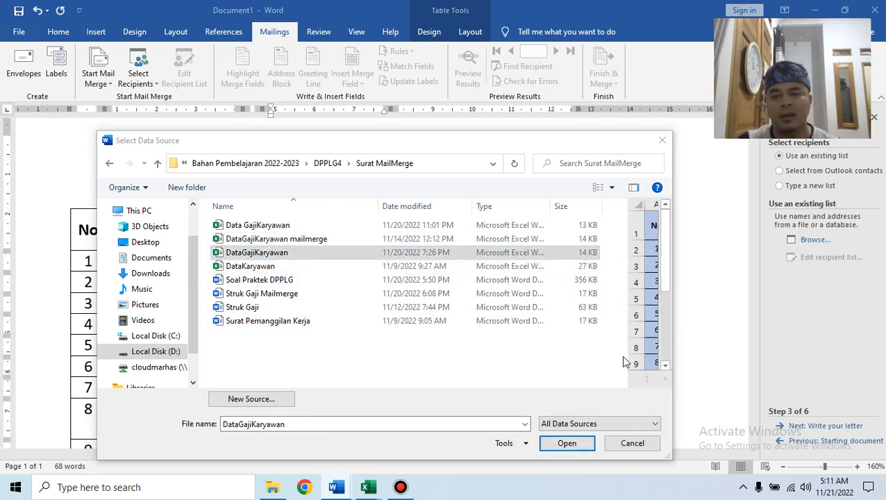
click(567, 443)
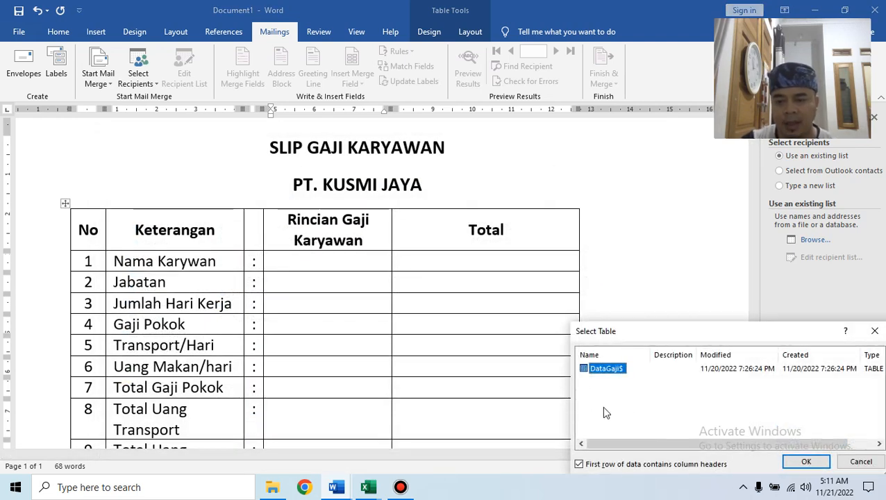
Accept the DataGaji$ sheet and full recipient list, then move the wizard to step 6.
click(800, 460)
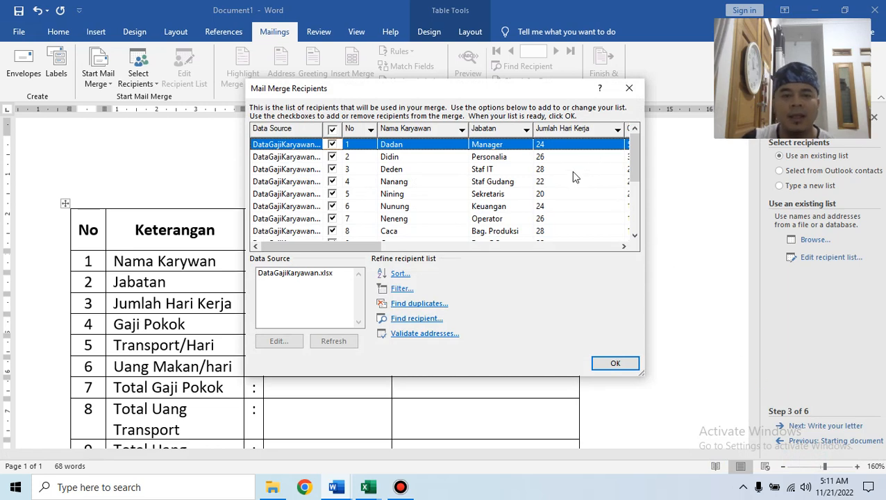
mouse_move(382, 247)
mouse_down()
mouse_move(567, 247)
mouse_move(417, 248)
mouse_move(382, 237)
mouse_up()
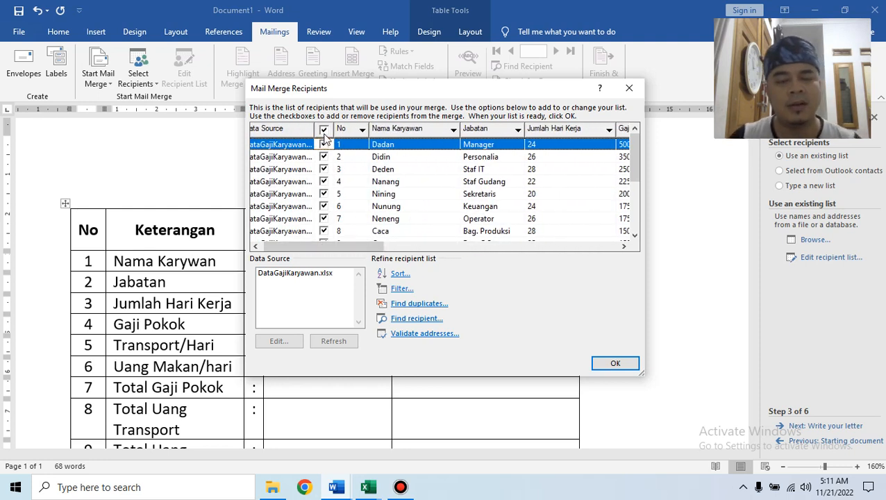
scroll(341, 175, down, 2)
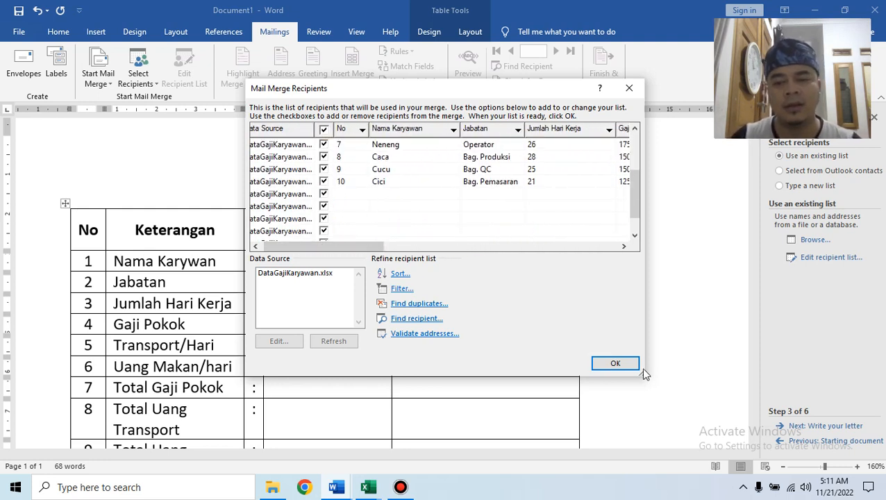
scroll(408, 186, up, 2)
click(616, 363)
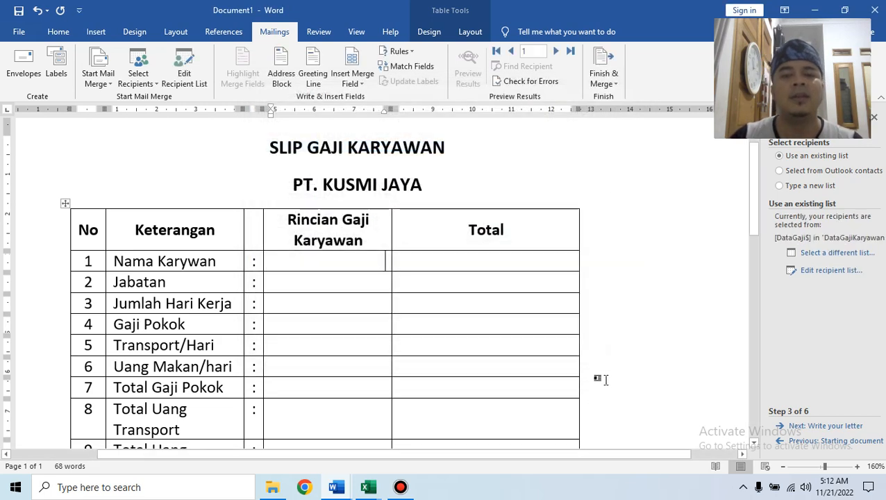
click(827, 427)
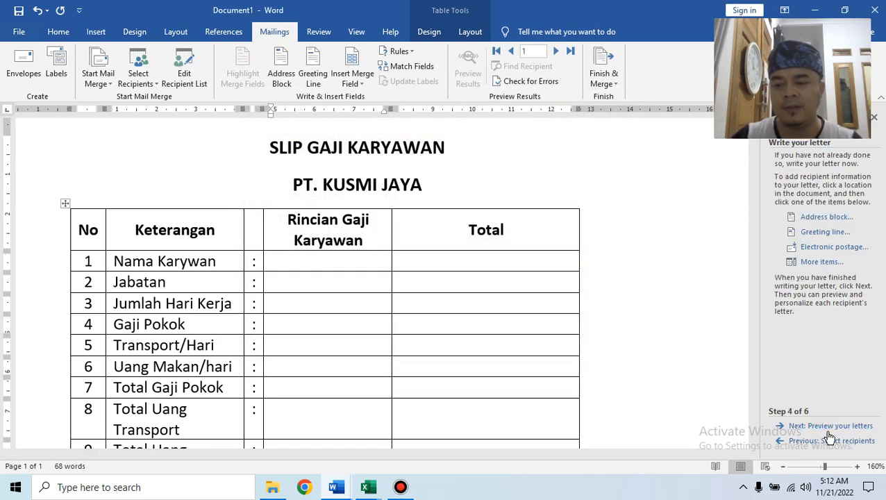
click(826, 428)
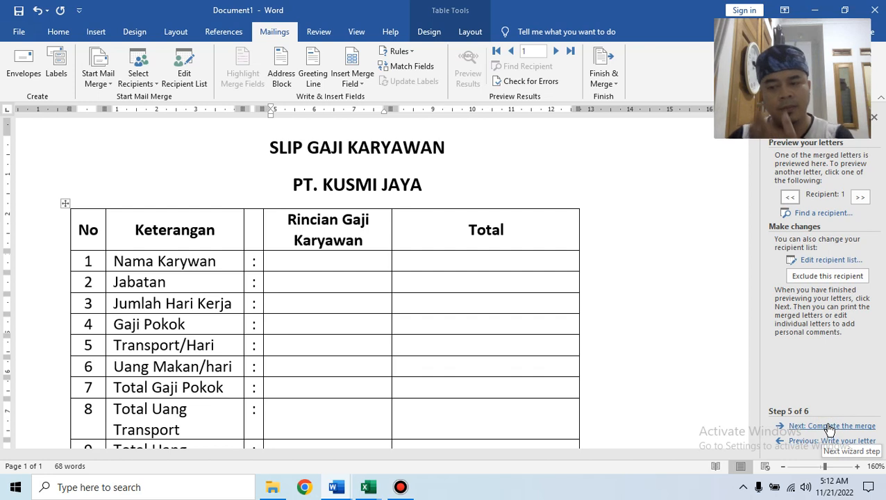
click(829, 427)
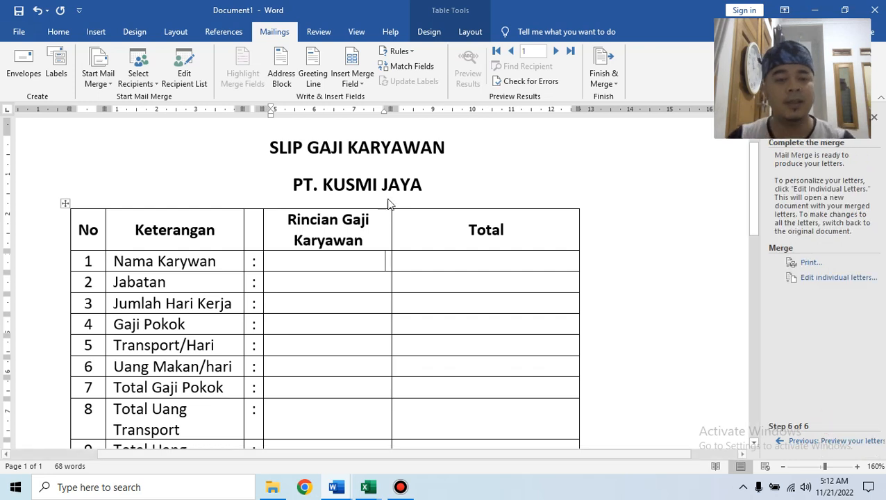
Insert Nama_Karyawan, Jabatan and Jumlah_Hari_Kerja merge fields into rows 1–3.
click(363, 84)
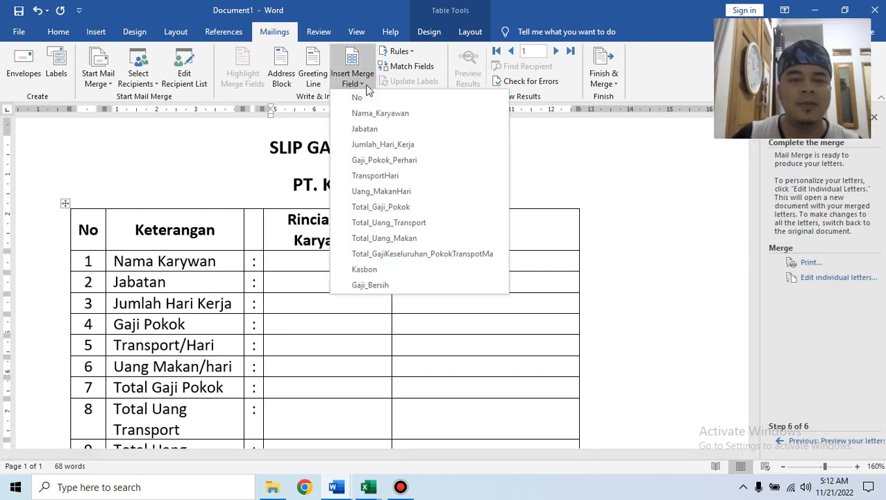
click(376, 114)
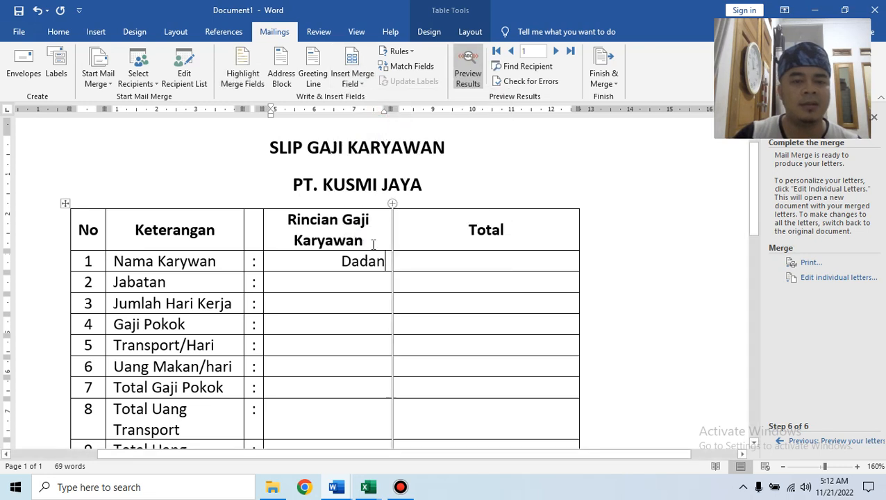
click(361, 83)
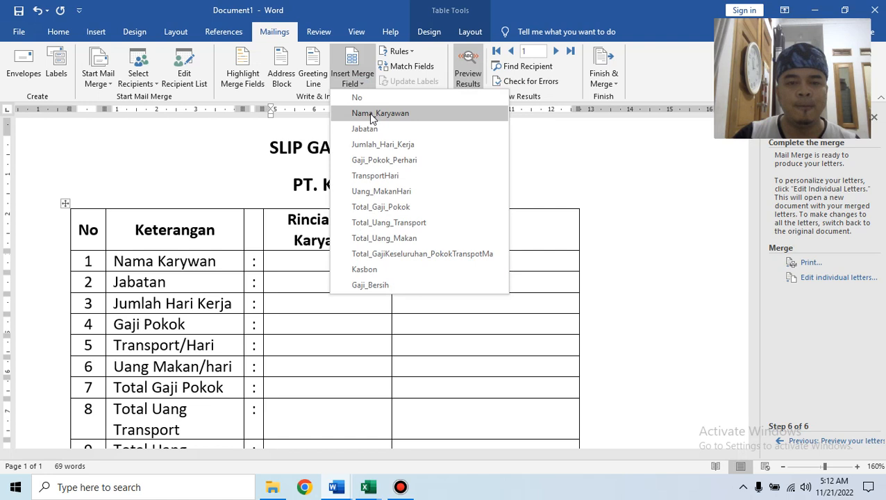
click(375, 131)
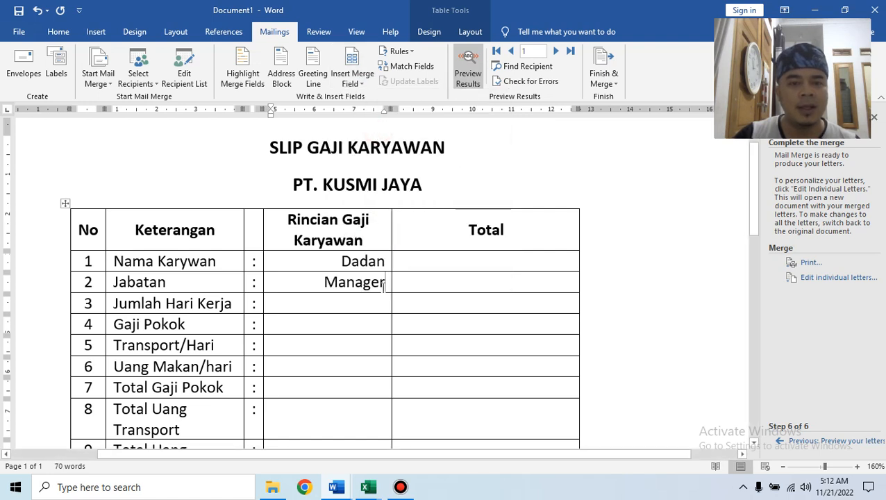
click(366, 84)
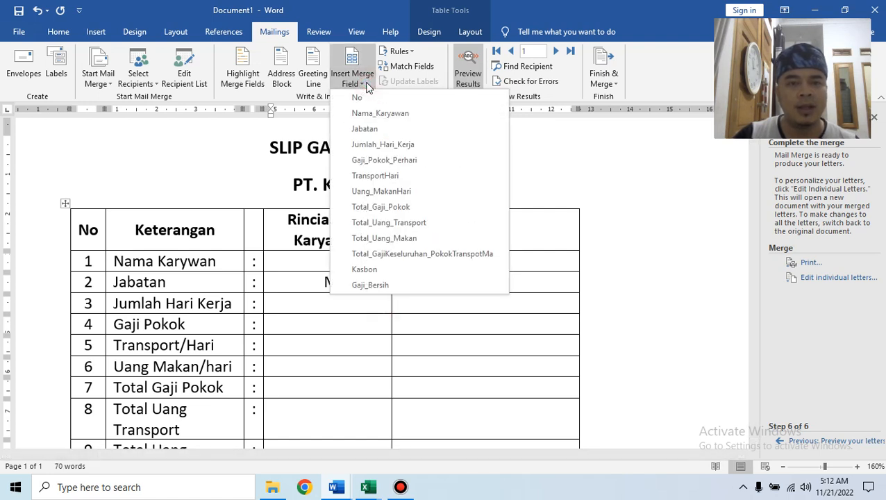
click(383, 145)
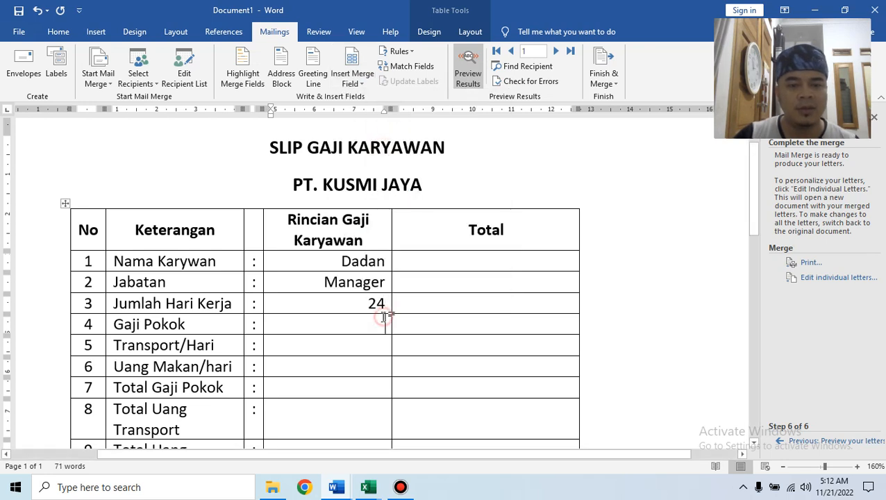
Insert Gaji_Pokok_Perhari, TransportHari, Uang_MakanHari and Total_Gaji_Pokok into rows 4–7.
click(355, 82)
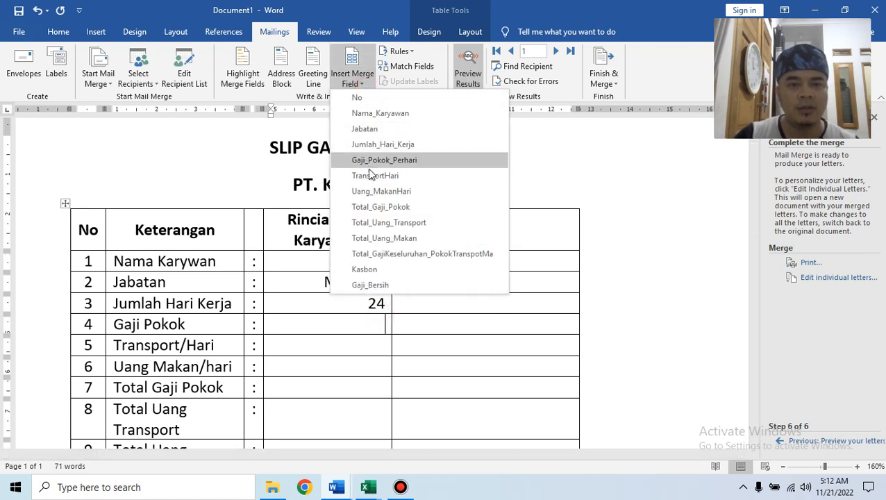
click(385, 159)
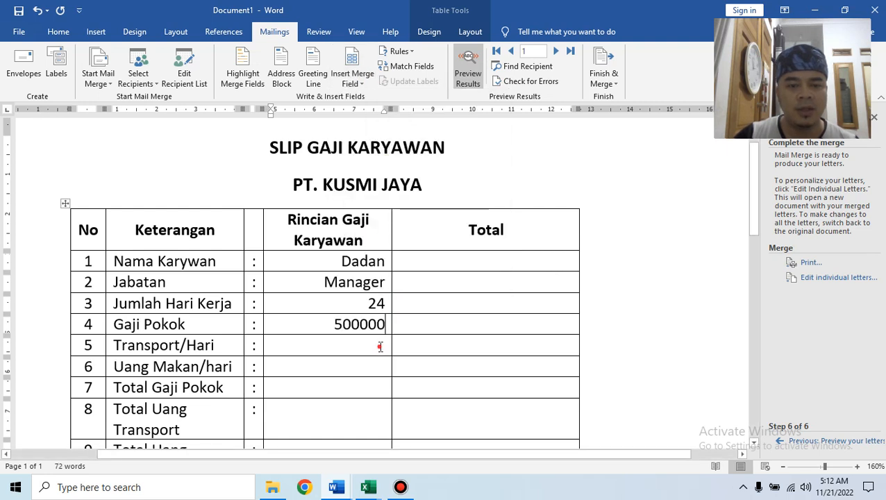
click(356, 82)
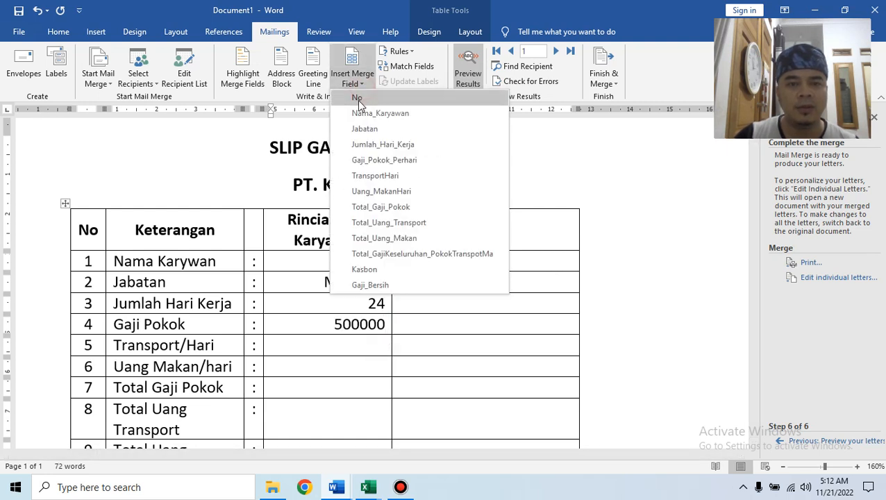
click(379, 176)
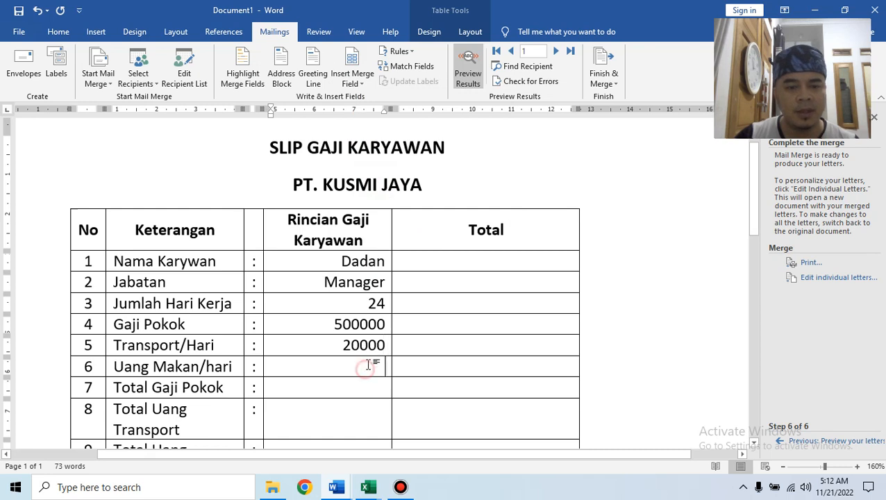
click(353, 80)
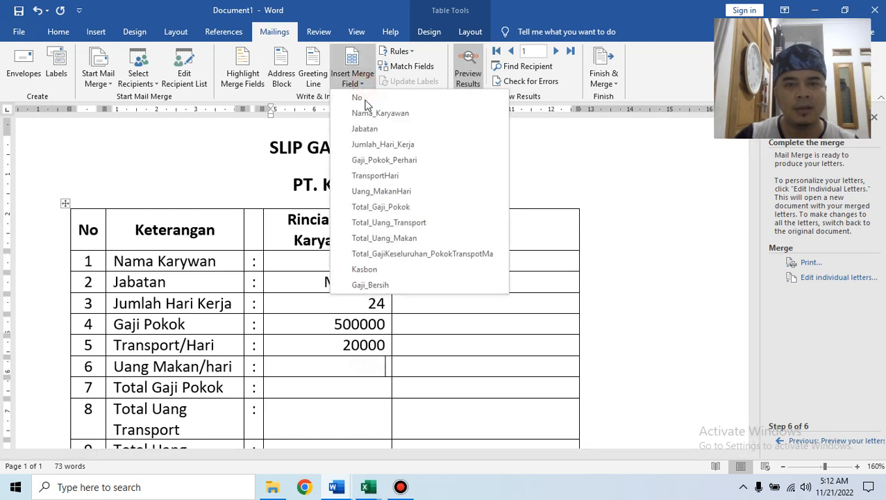
click(384, 191)
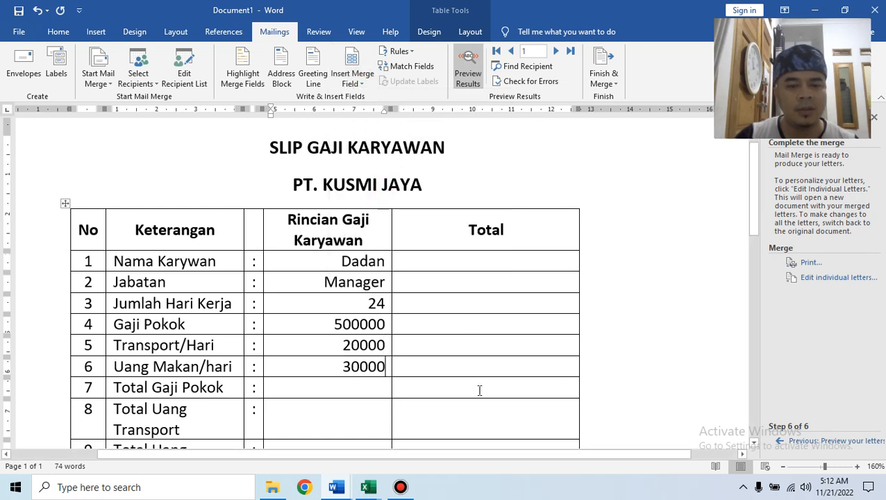
click(352, 78)
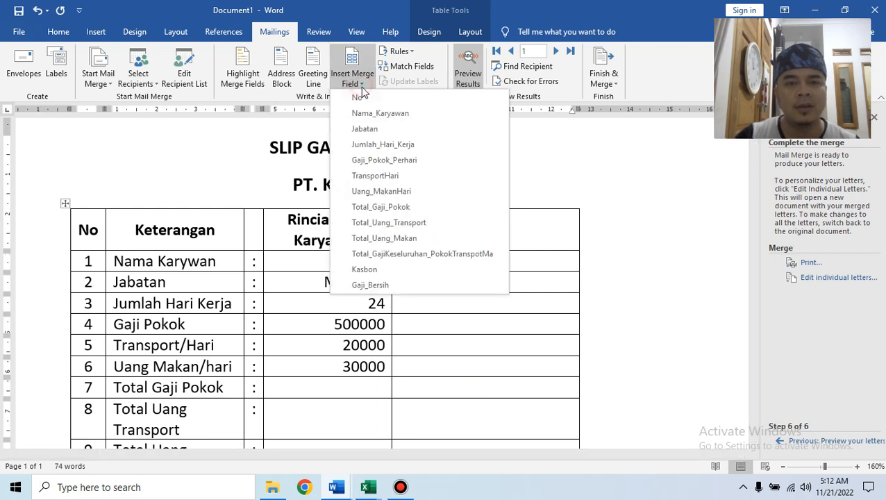
click(382, 207)
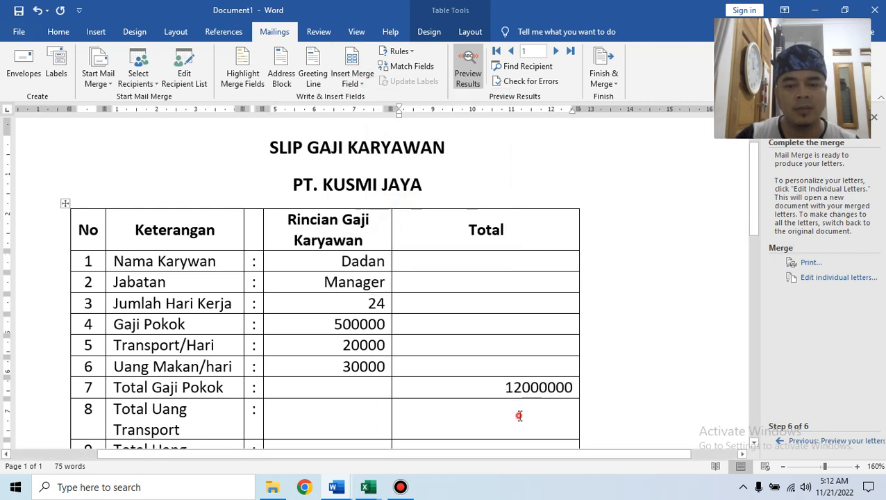
Insert Total_Uang_Transport and Total_Uang_Makan merge fields into the Total cells of rows 8–9.
click(352, 78)
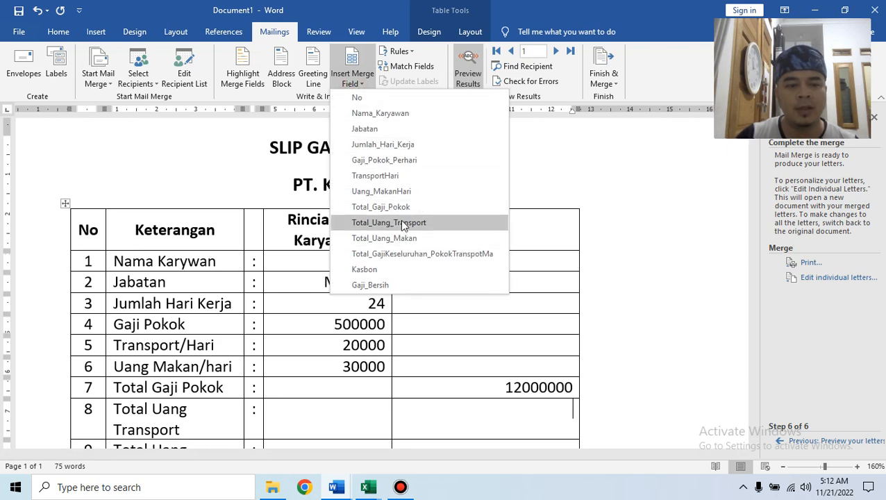
click(389, 222)
scroll(609, 311, down, 3)
click(572, 364)
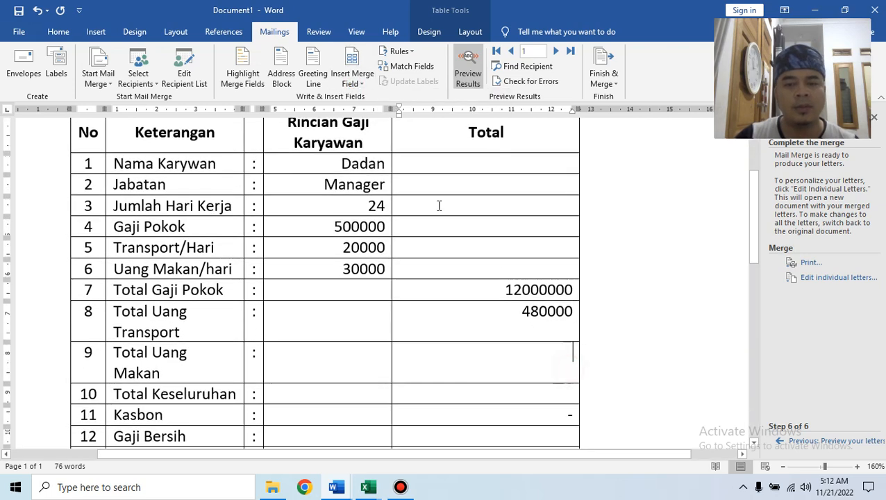
click(361, 85)
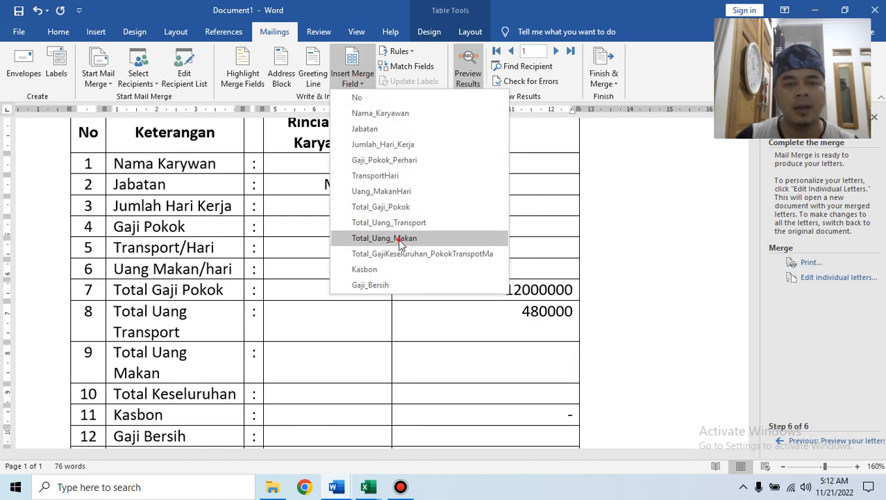
click(389, 239)
Insert the overall total, Kasbon and Gaji_Bersih fields into rows 10–12.
click(558, 396)
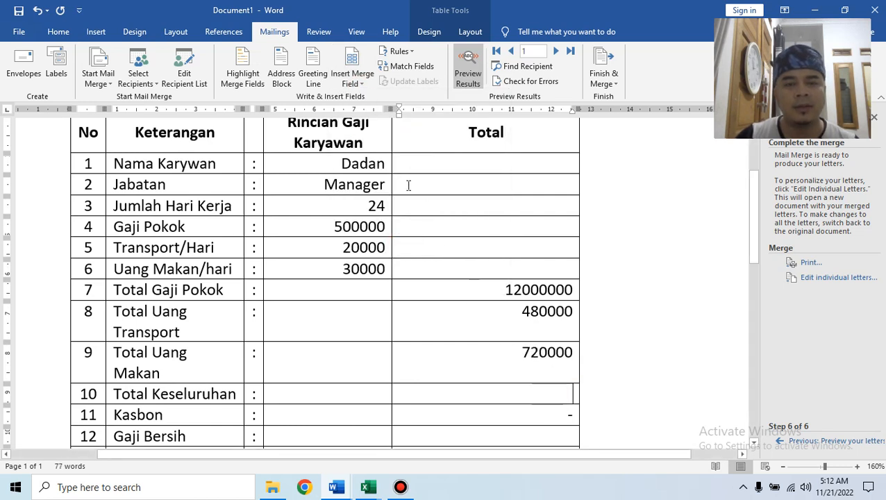
click(358, 87)
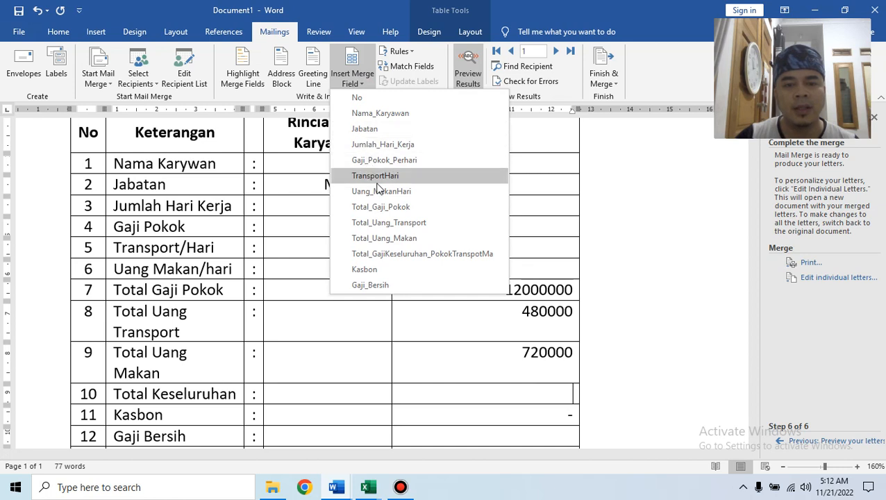
click(400, 256)
scroll(548, 390, down, 2)
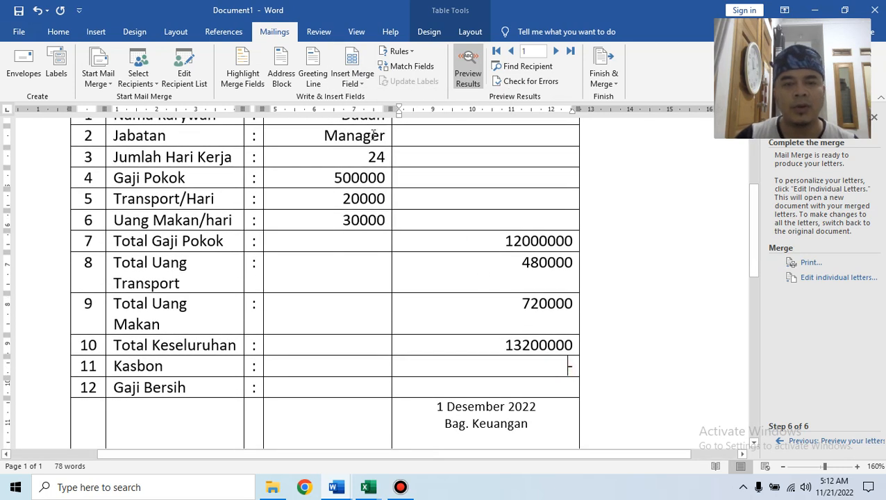
click(354, 80)
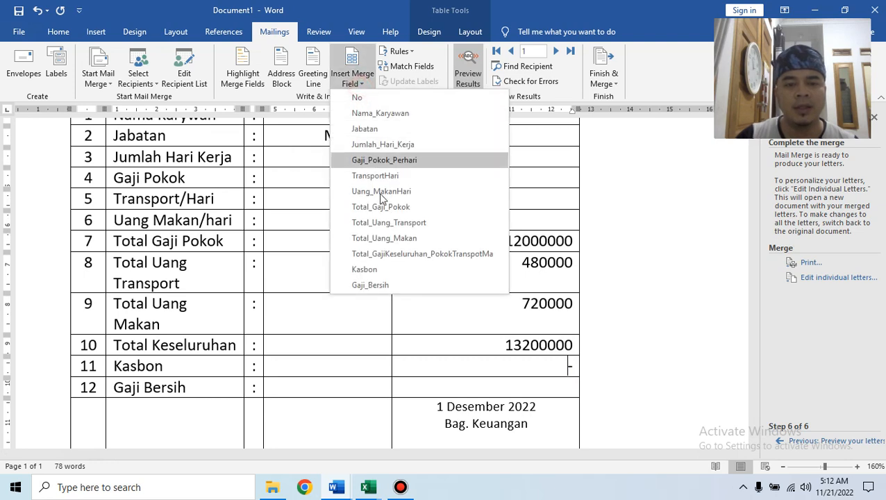
click(390, 270)
scroll(526, 336, down, 2)
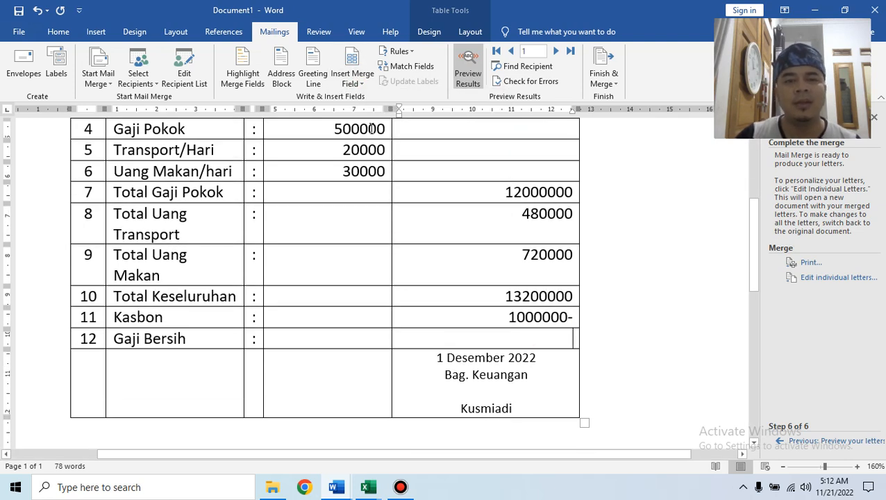
click(353, 80)
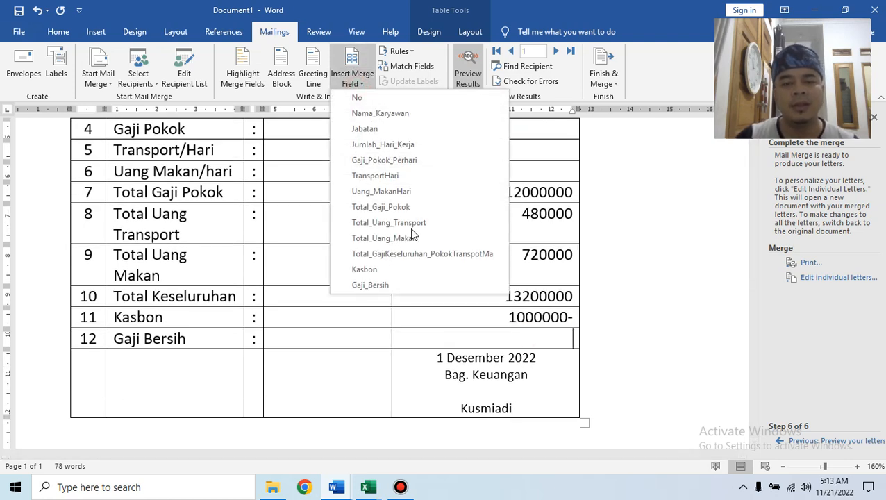
click(410, 282)
Step through the merged preview with Next Record up to record 10, reviewing the table.
scroll(620, 299, up, 4)
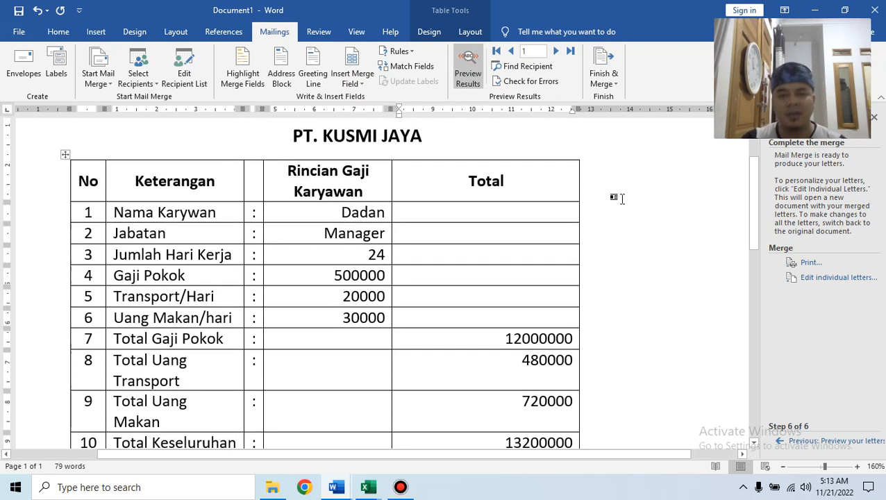
scroll(620, 191, up, 2)
click(556, 51)
click(556, 51)
click(555, 51)
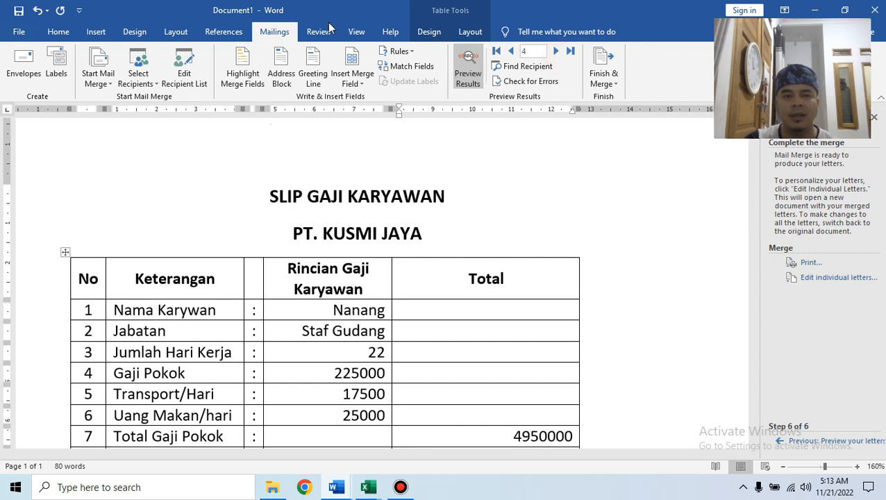
click(559, 53)
click(558, 53)
click(558, 53)
click(558, 53)
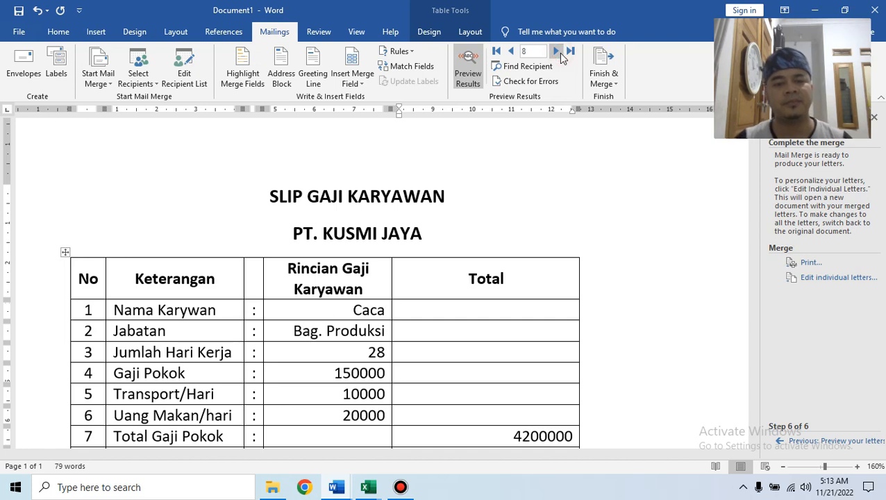
click(559, 53)
click(559, 52)
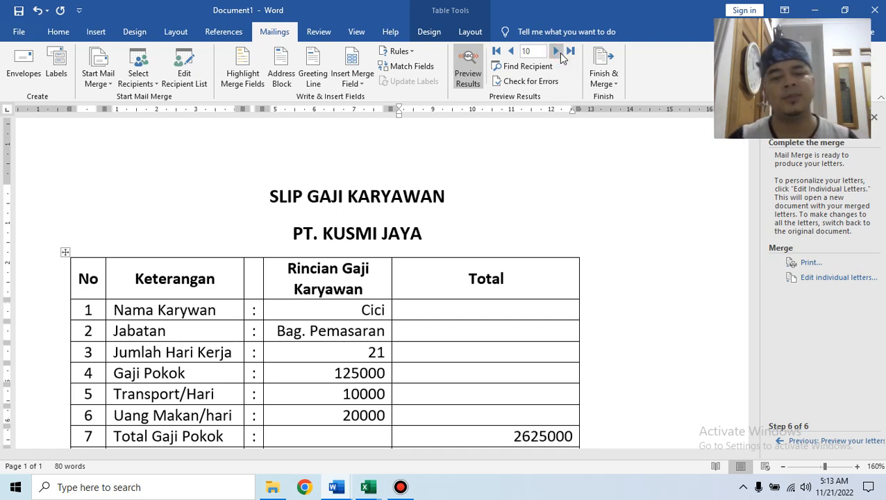
scroll(458, 236, down, 3)
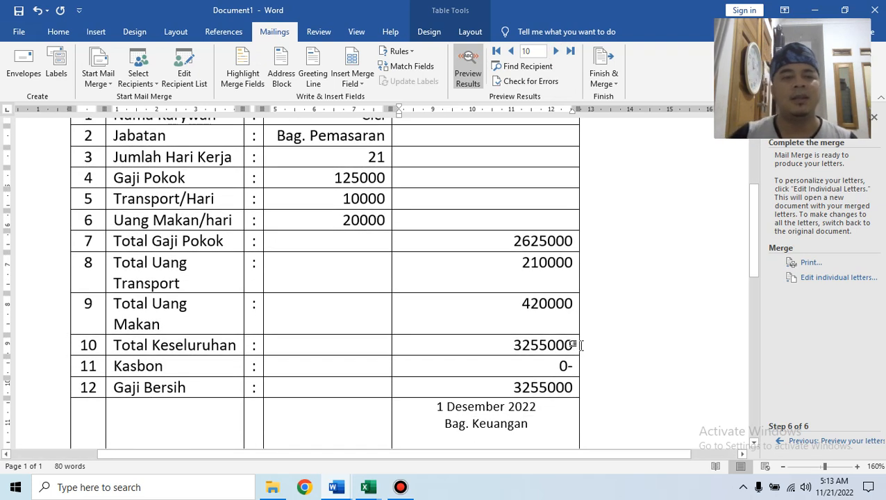
scroll(581, 345, up, 5)
Open Save As and browse into D:\1 DATA SMK MARHAS.
click(18, 32)
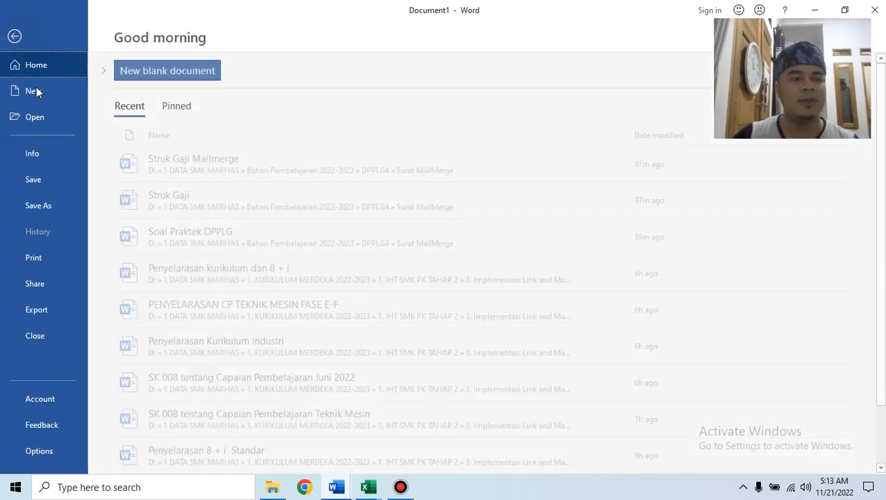
click(38, 183)
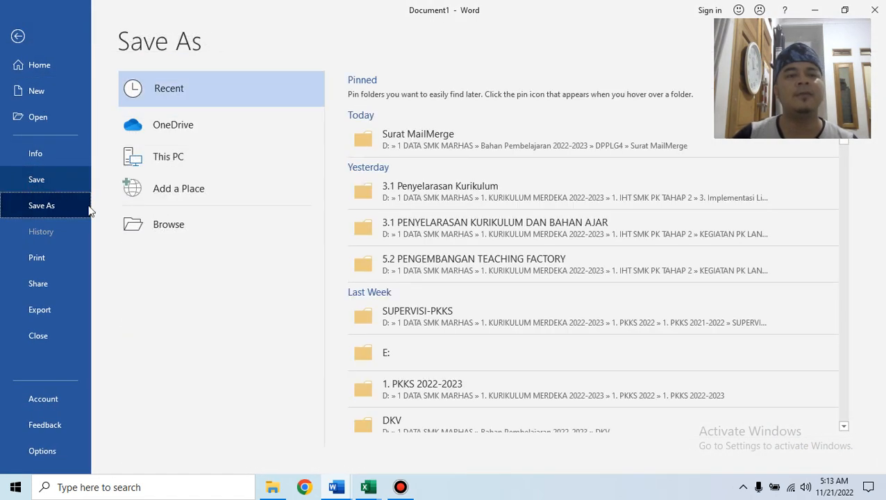
click(198, 228)
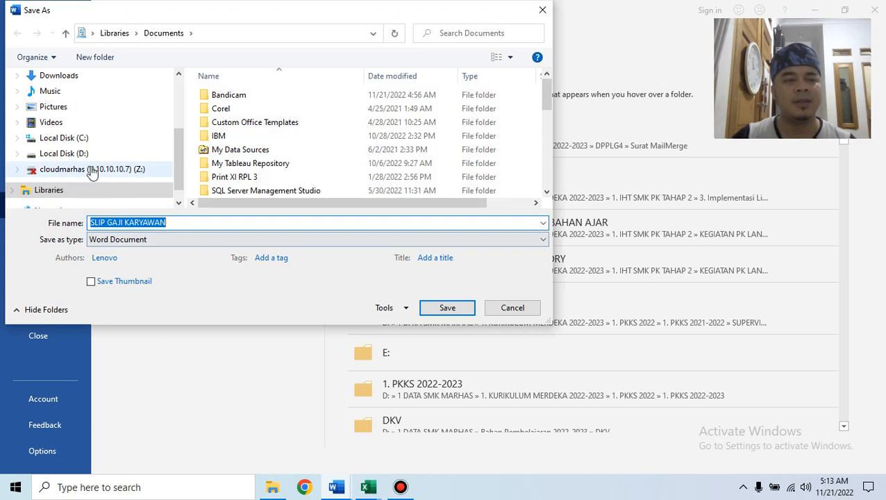
click(101, 153)
double_click(226, 99)
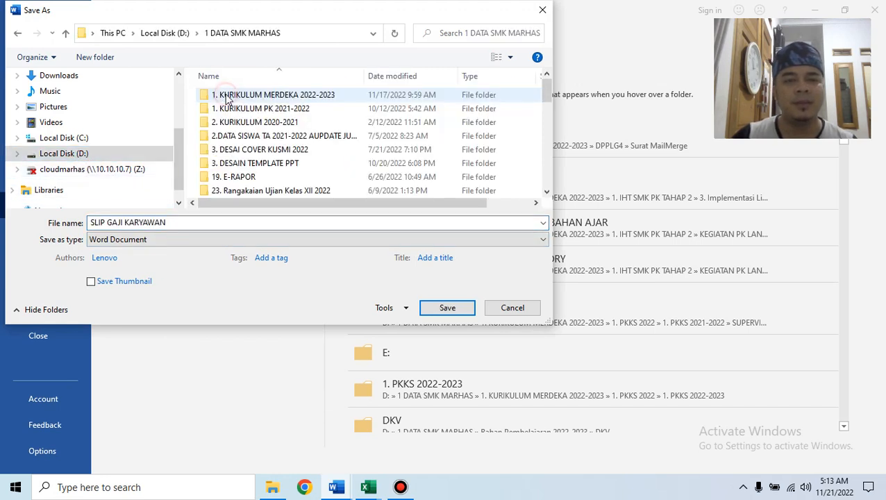
Save as SLIP GAJI KARYAWAN in Bahan Pembelajaran 2022-2023\DPPLG4.
scroll(299, 143, down, 2)
scroll(266, 164, up, 1)
scroll(266, 165, up, 1)
scroll(278, 160, down, 3)
click(275, 110)
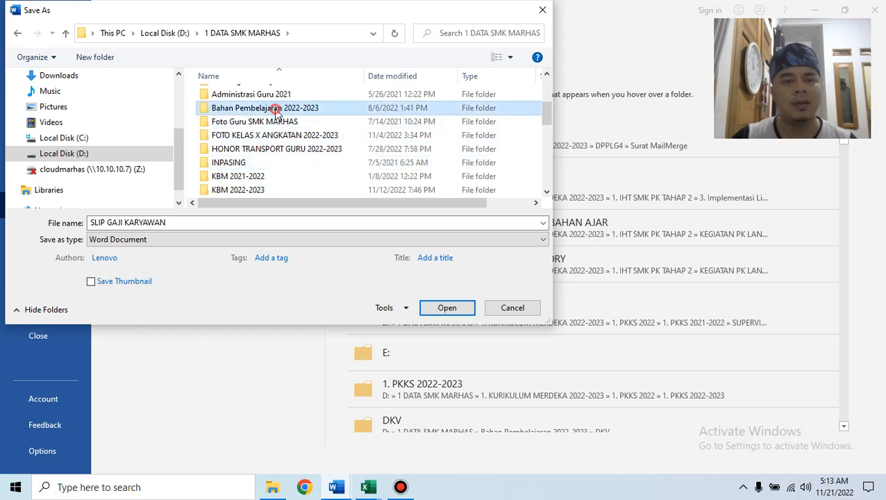
double_click(275, 110)
double_click(233, 175)
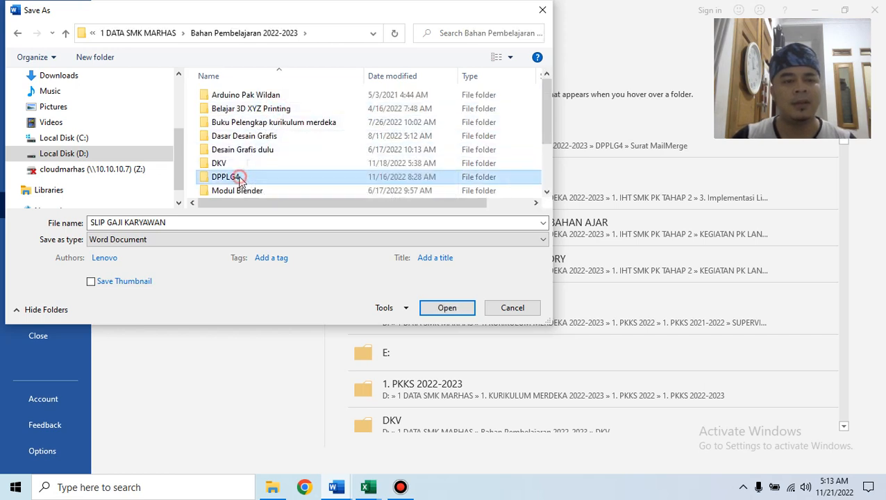
click(193, 221)
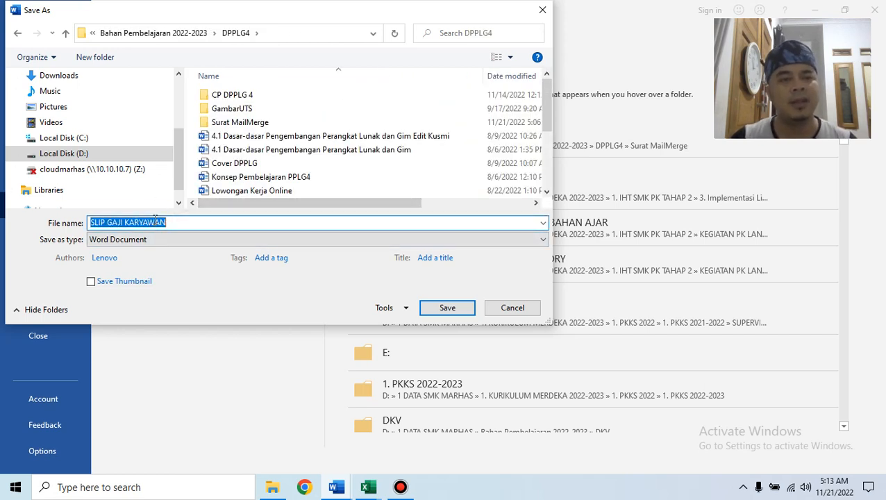
click(459, 311)
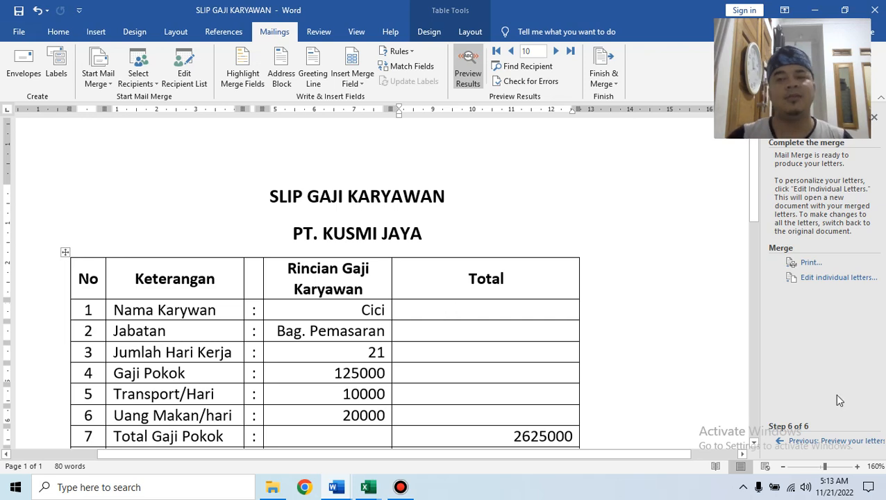
Scroll the saved slip, then switch to Soal Praktek DPPLG and view its sample salary slip.
scroll(594, 385, down, 10)
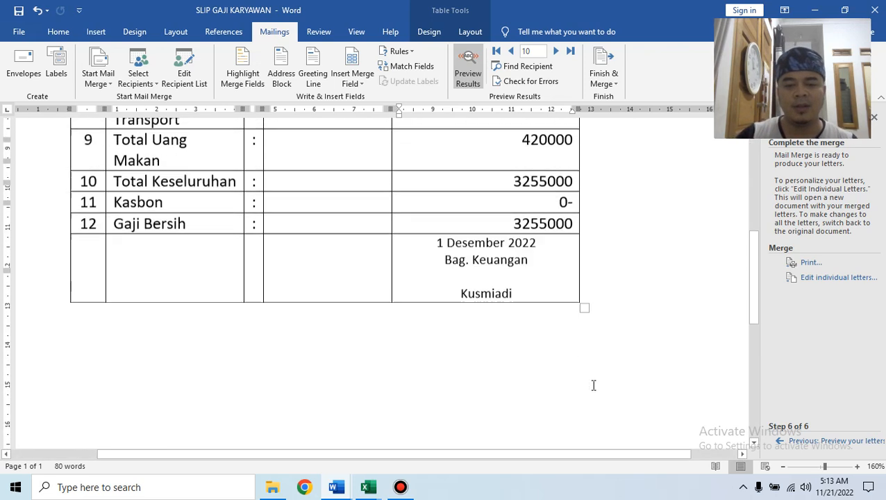
scroll(594, 385, down, 5)
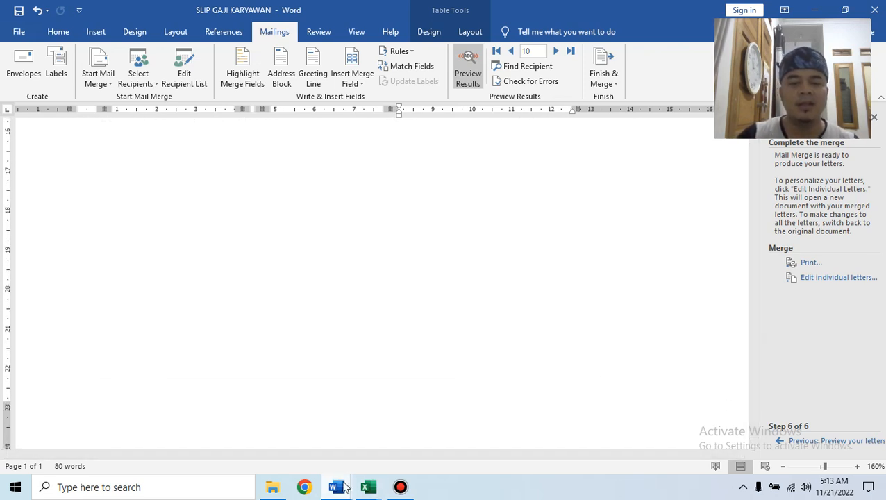
mouse_move(336, 490)
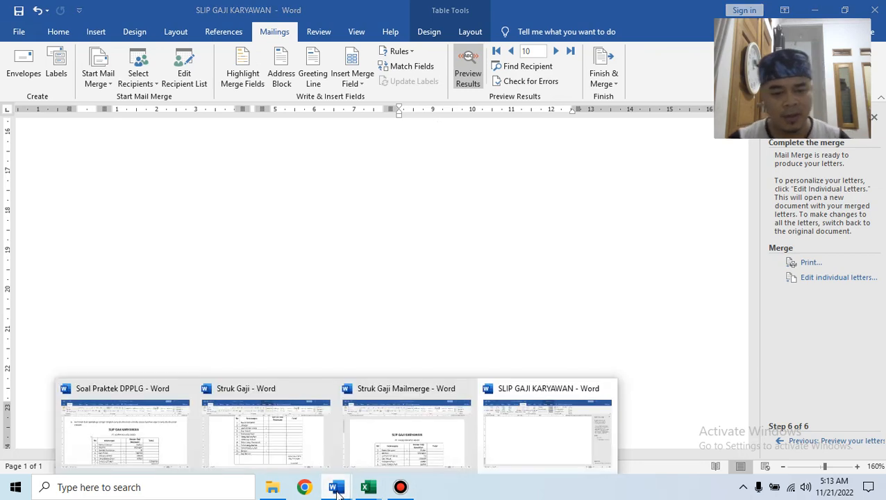
click(116, 421)
scroll(606, 341, down, 9)
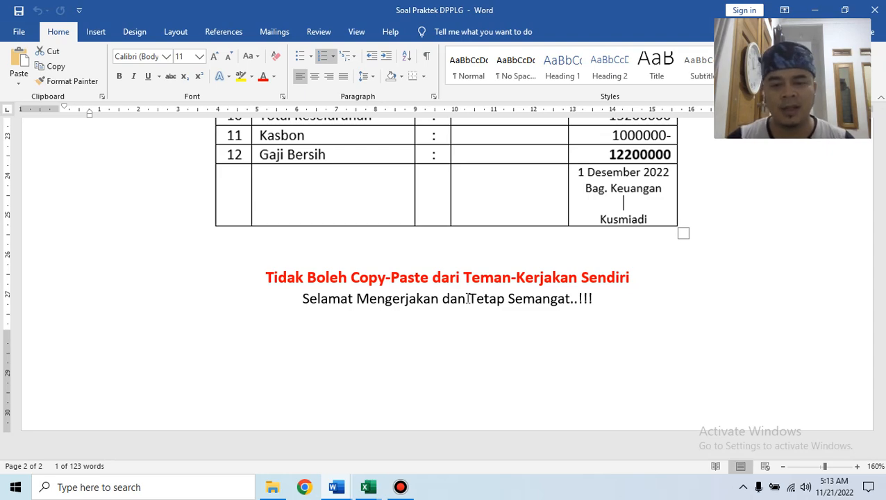
scroll(468, 298, up, 10)
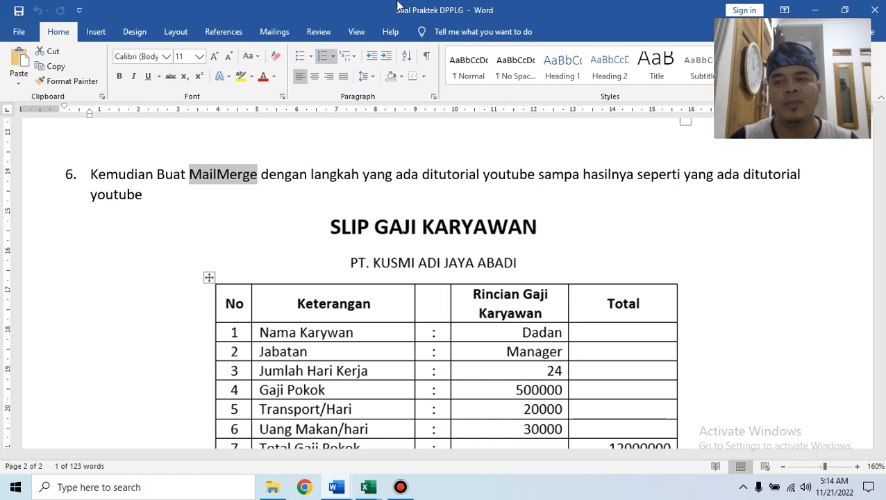
mouse_move(400, 6)
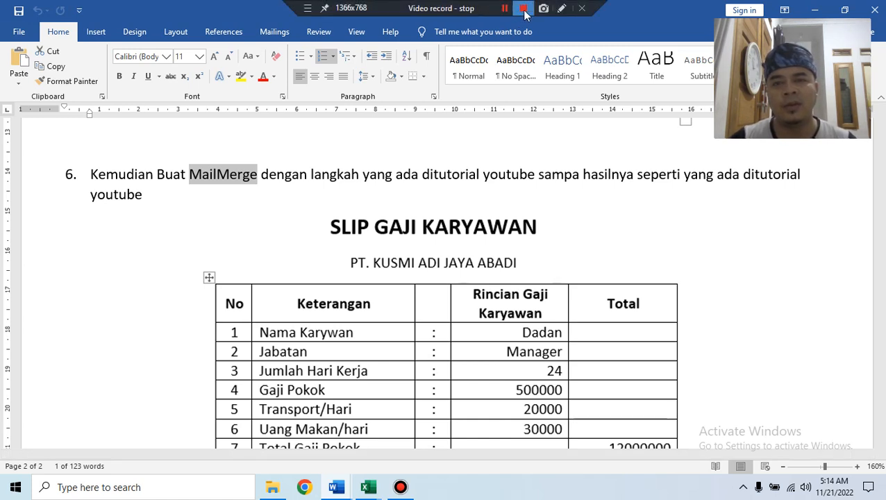